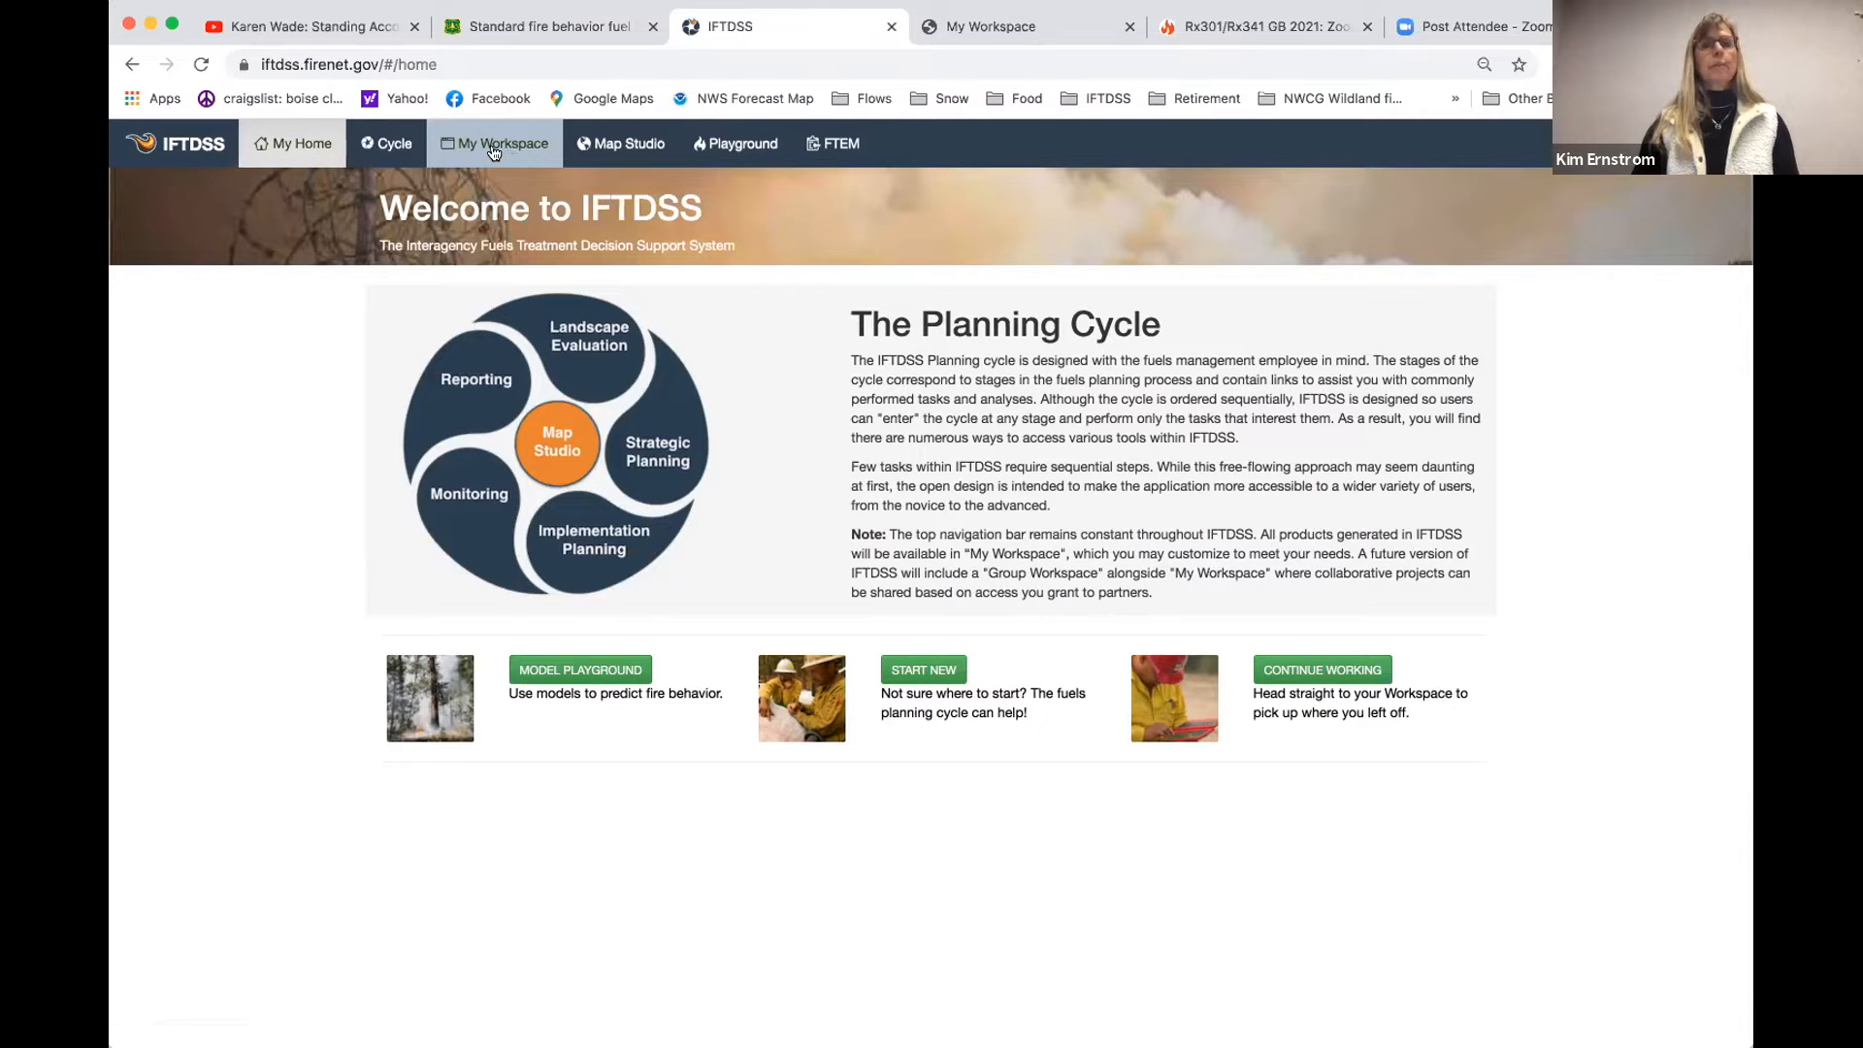
- Open Map Studio, view its About this Page help topic, and return to the map
left_click(623, 145)
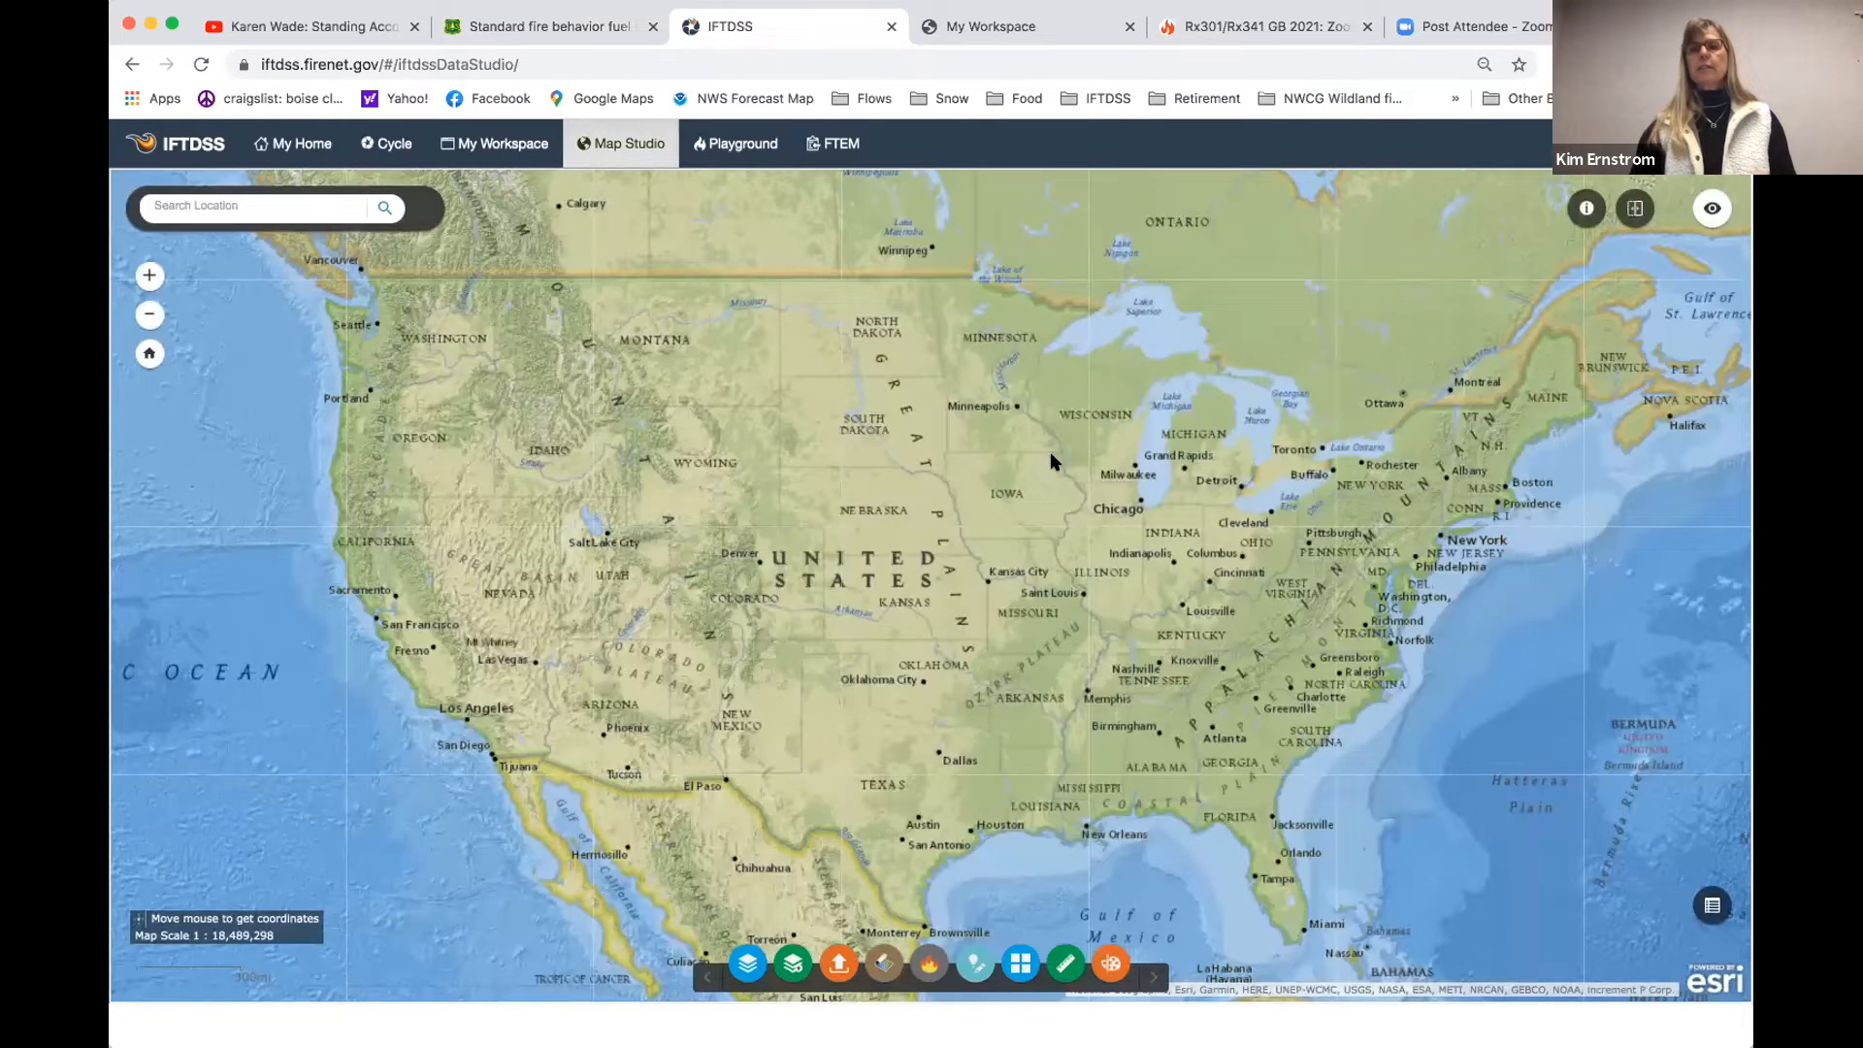
left_click(1586, 207)
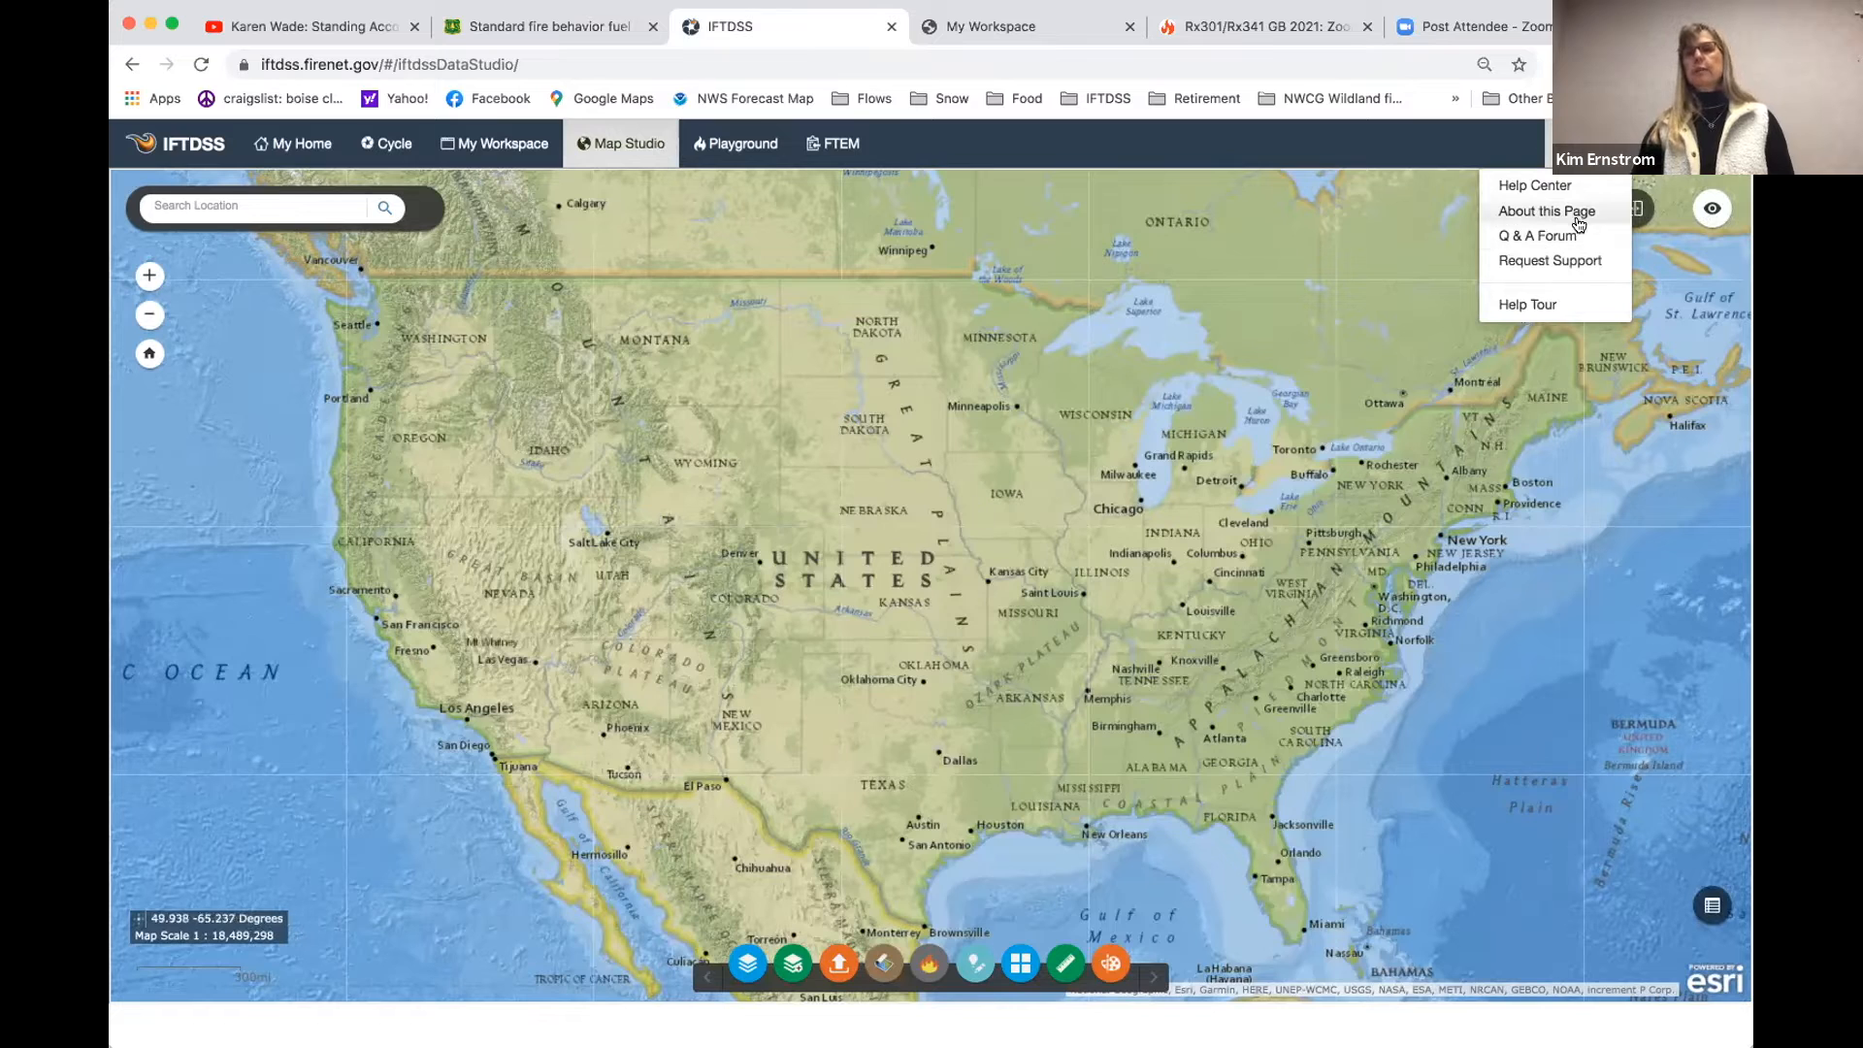
left_click(1546, 210)
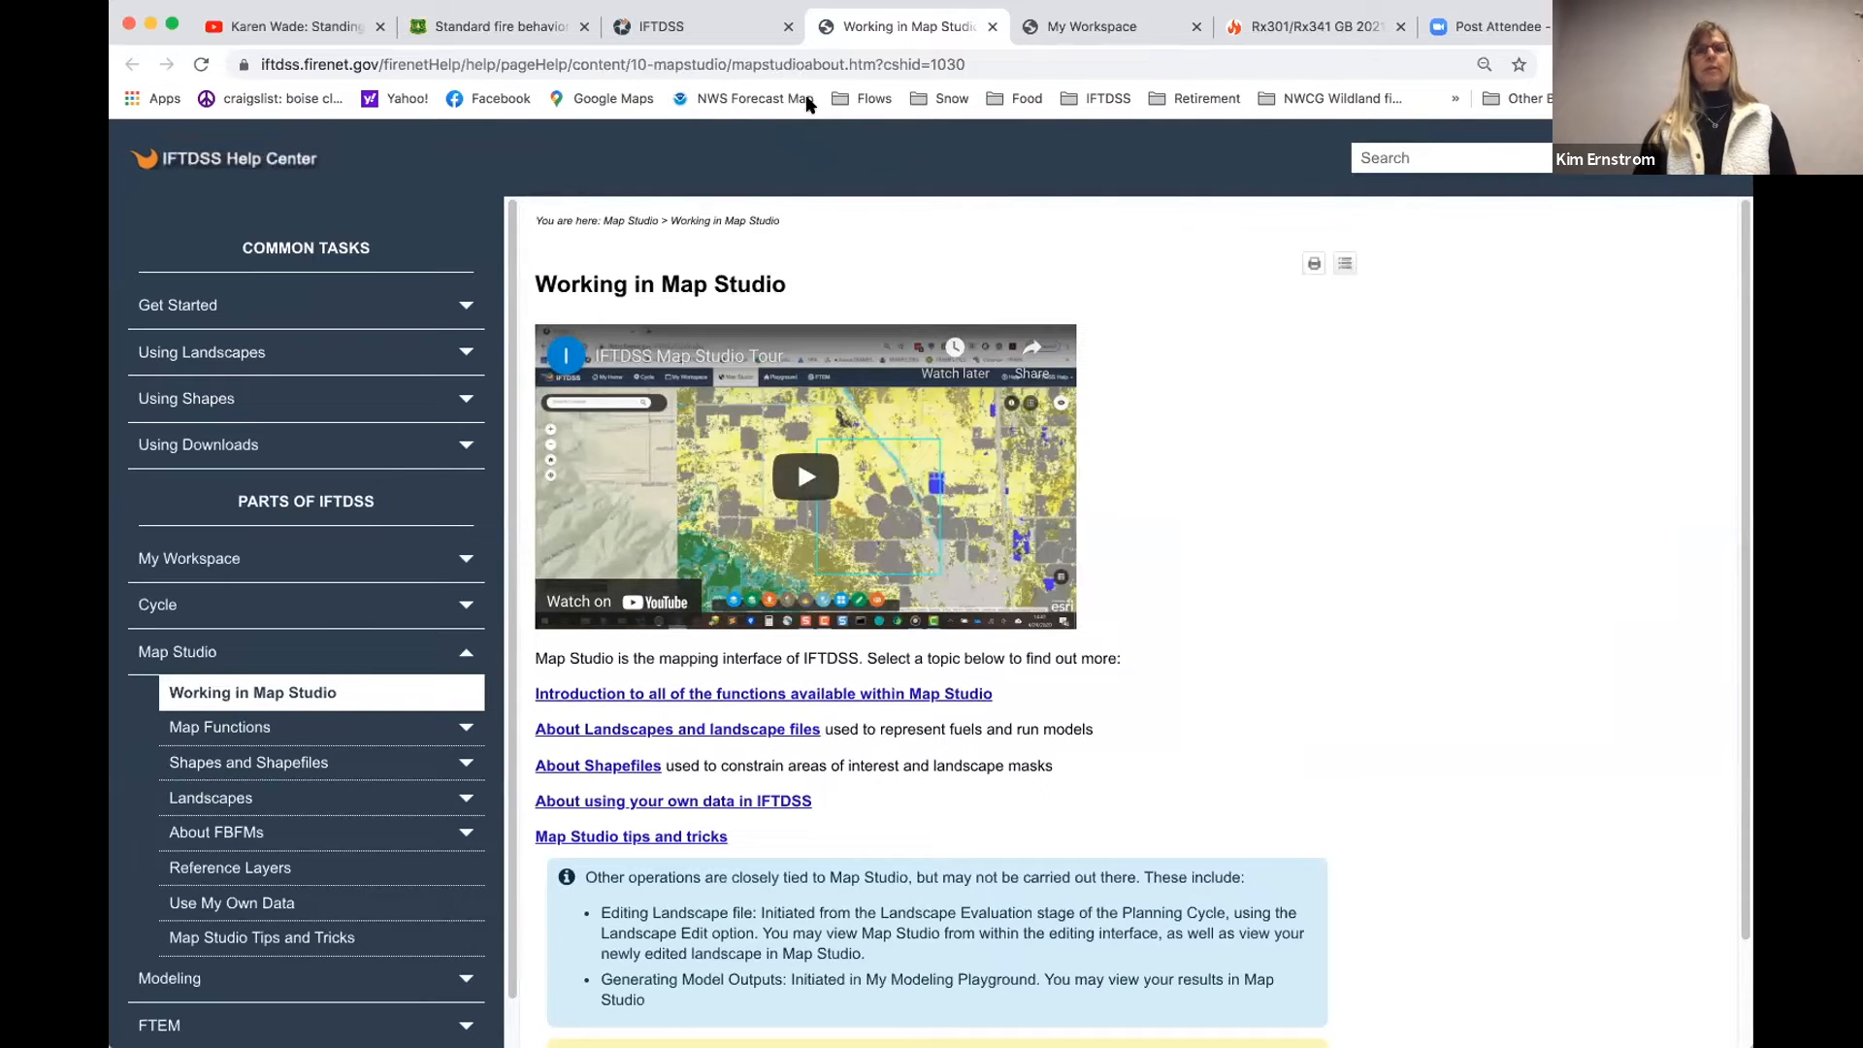
left_click(703, 27)
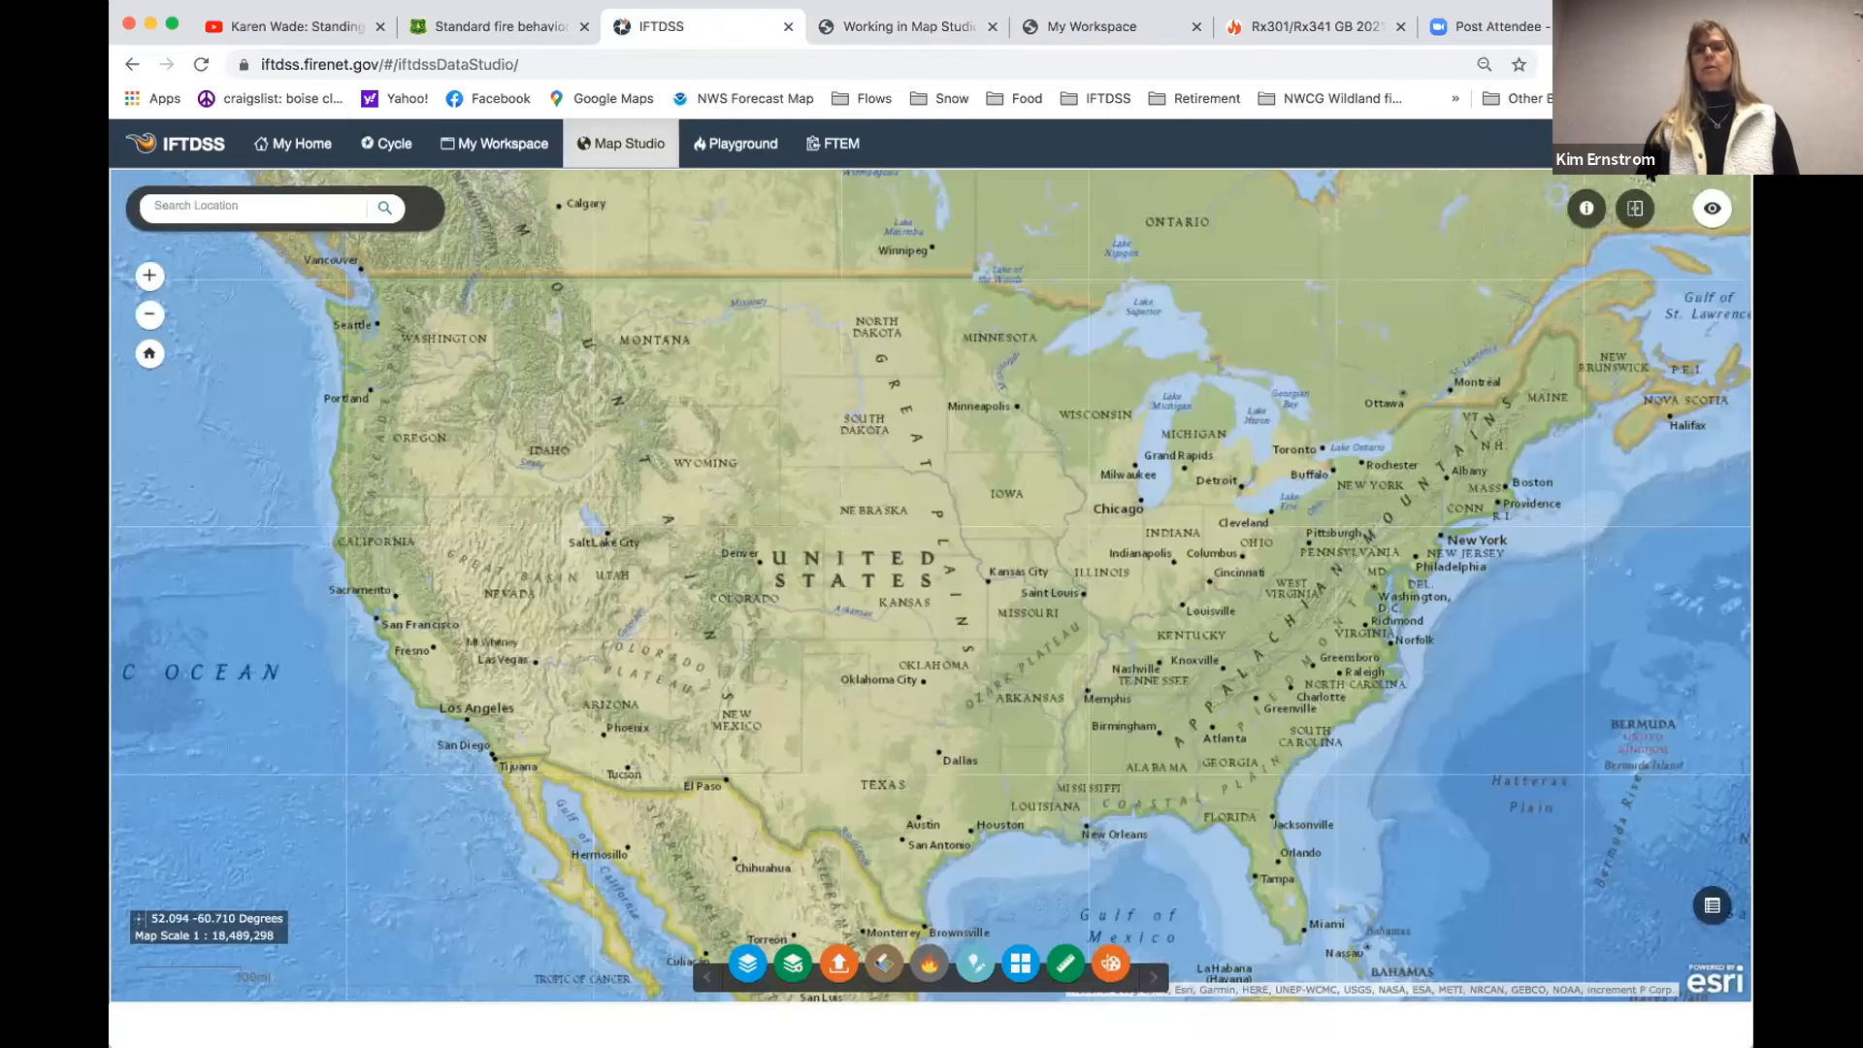
- Look through the Map Studio topics in the Help Center, then return to the map and dismiss the help options
left_click(1577, 144)
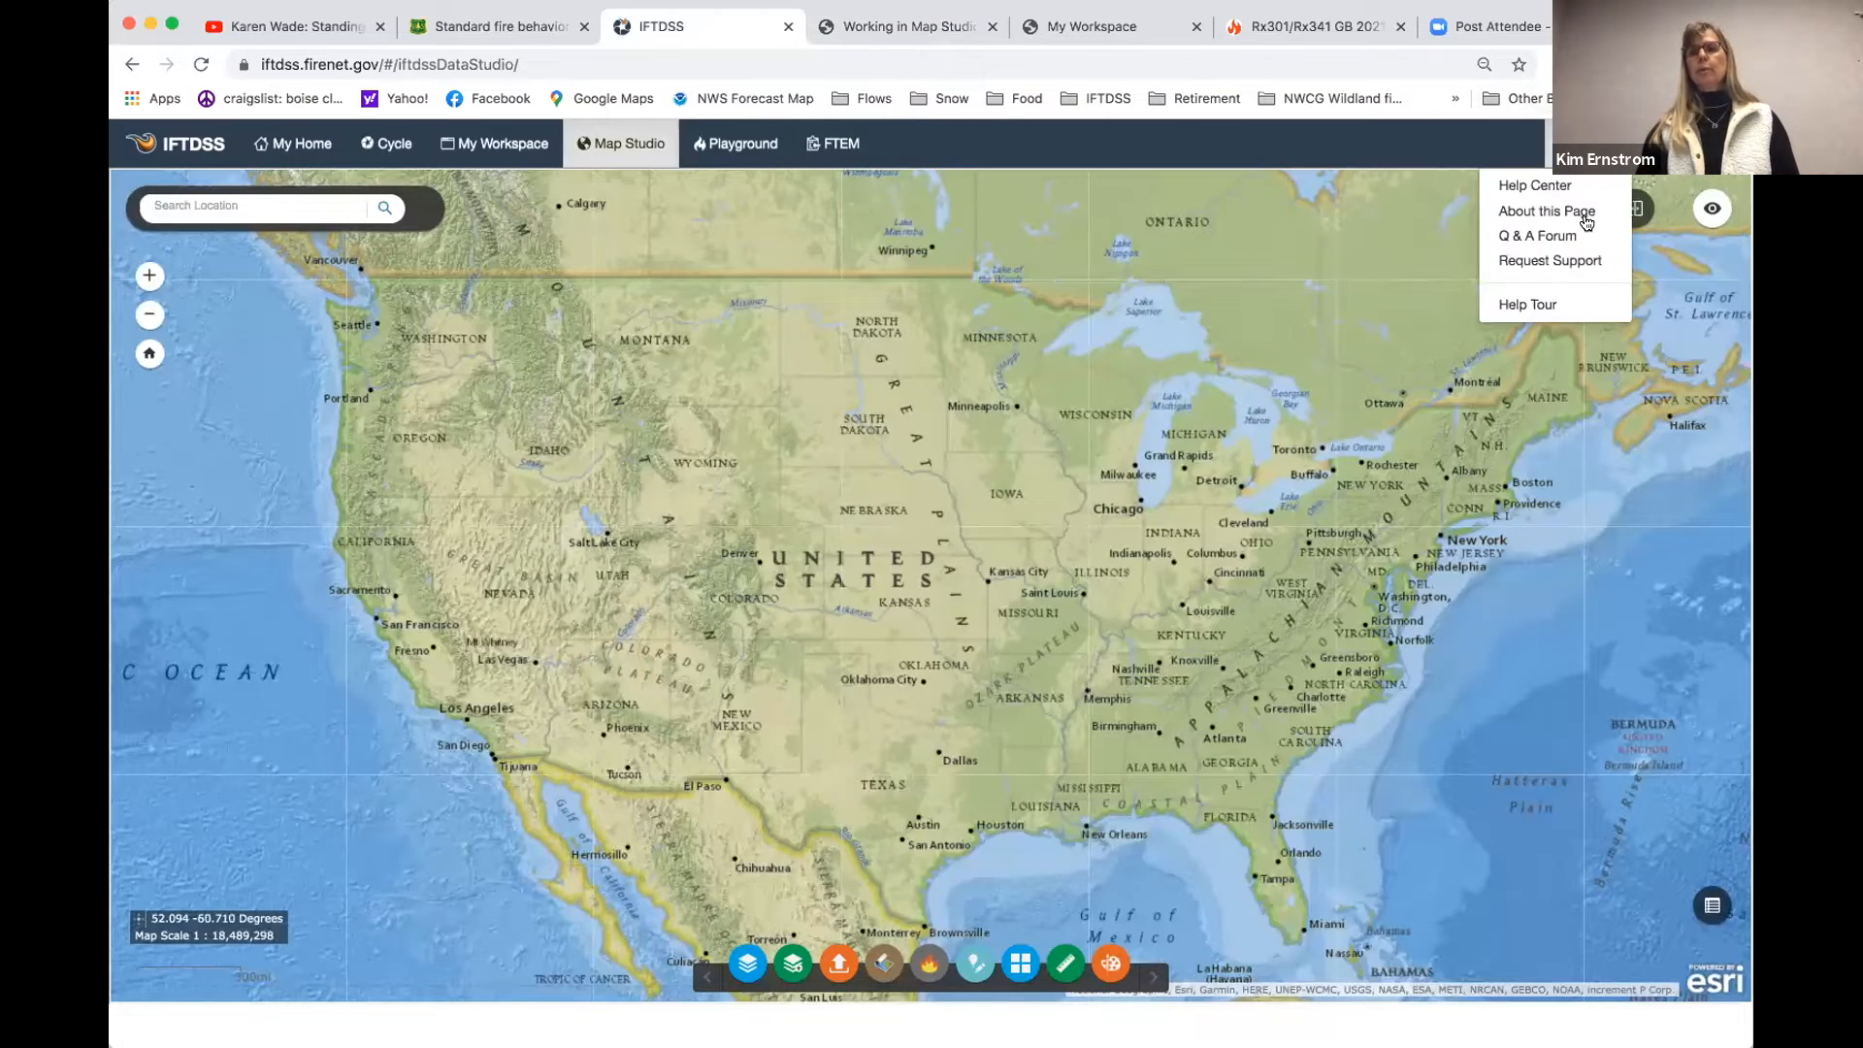
left_click(1533, 186)
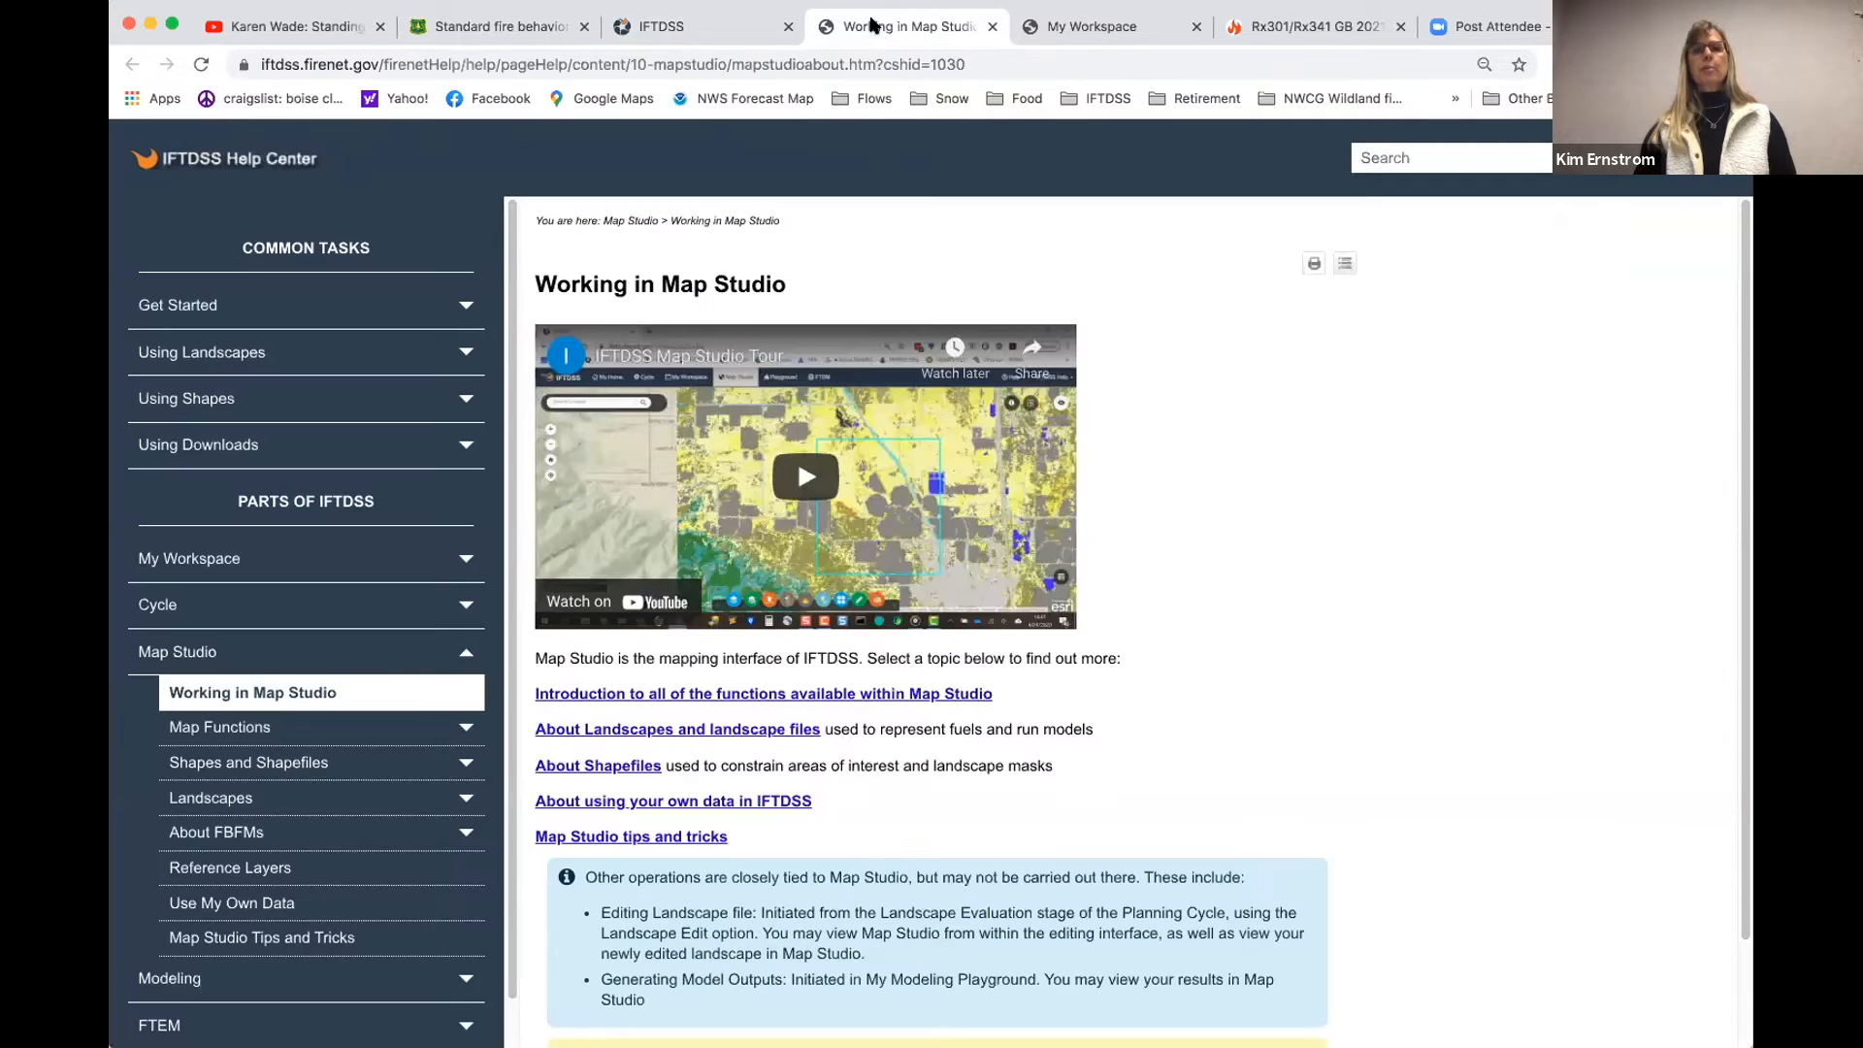
scroll(376, 705, "down", 1)
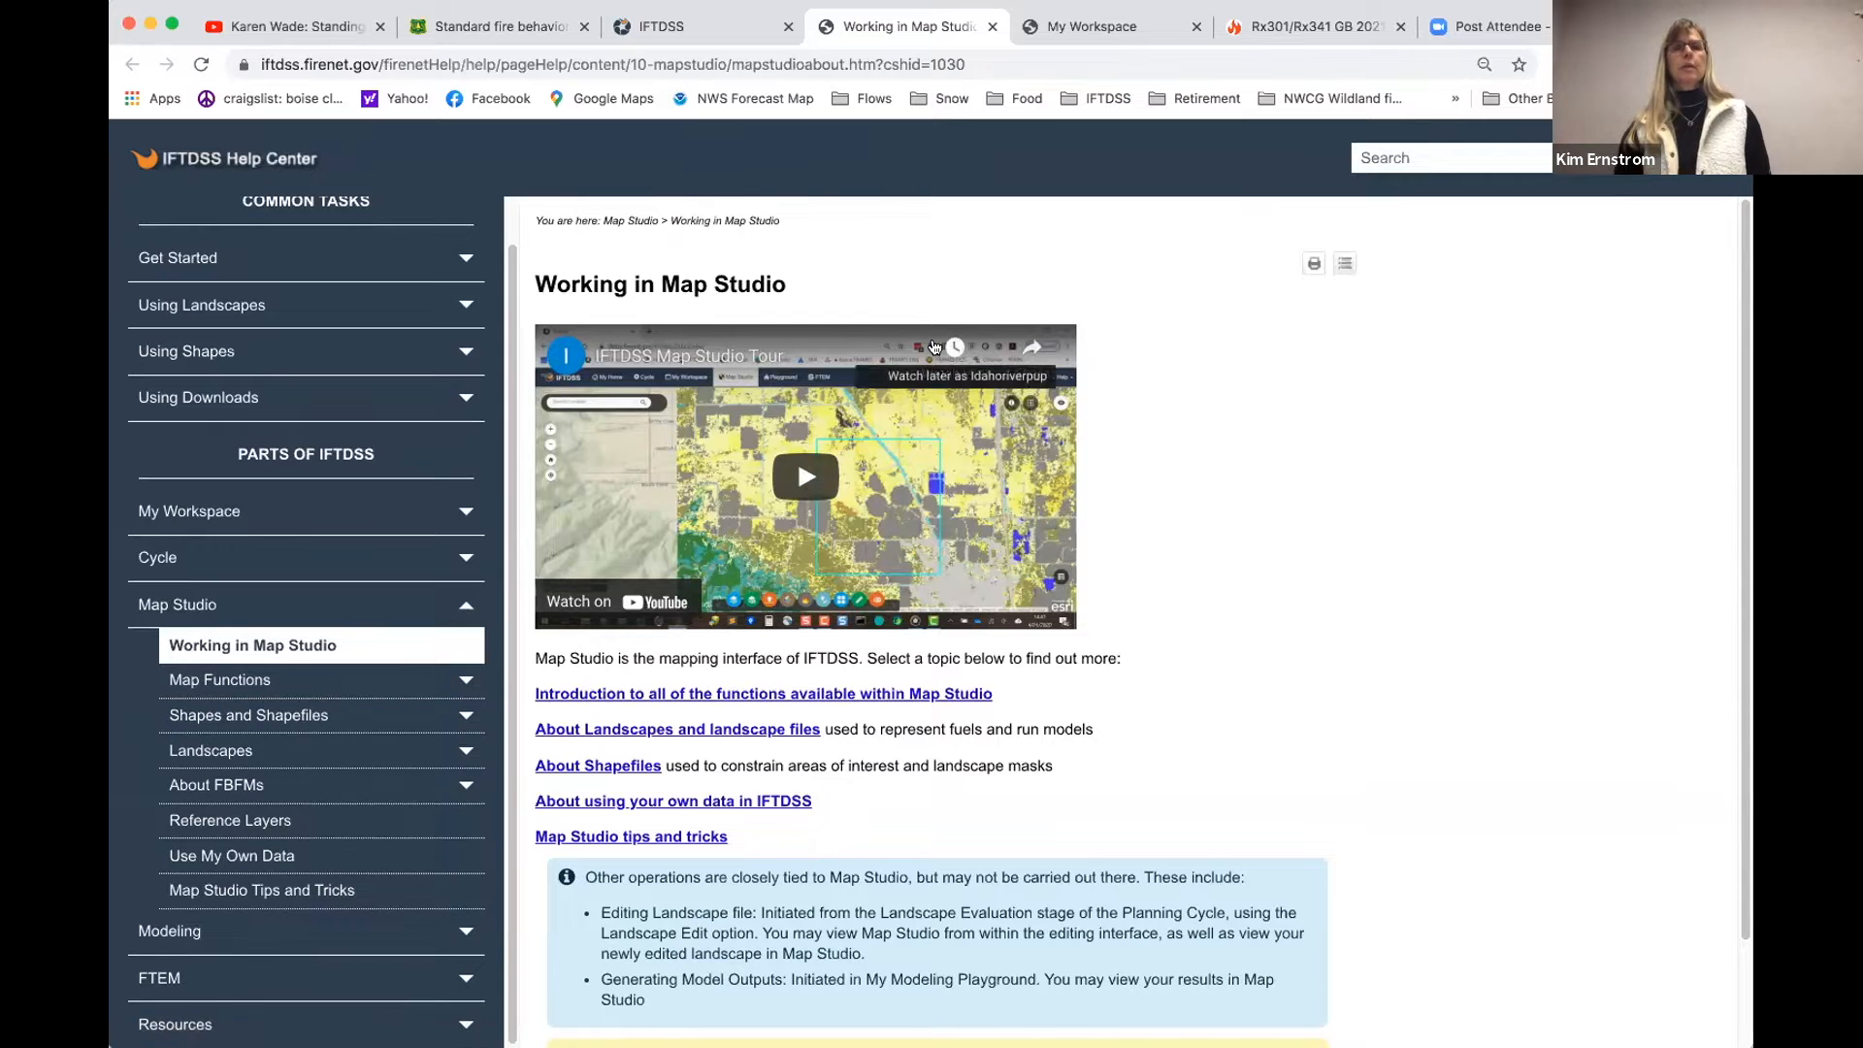
left_click(707, 28)
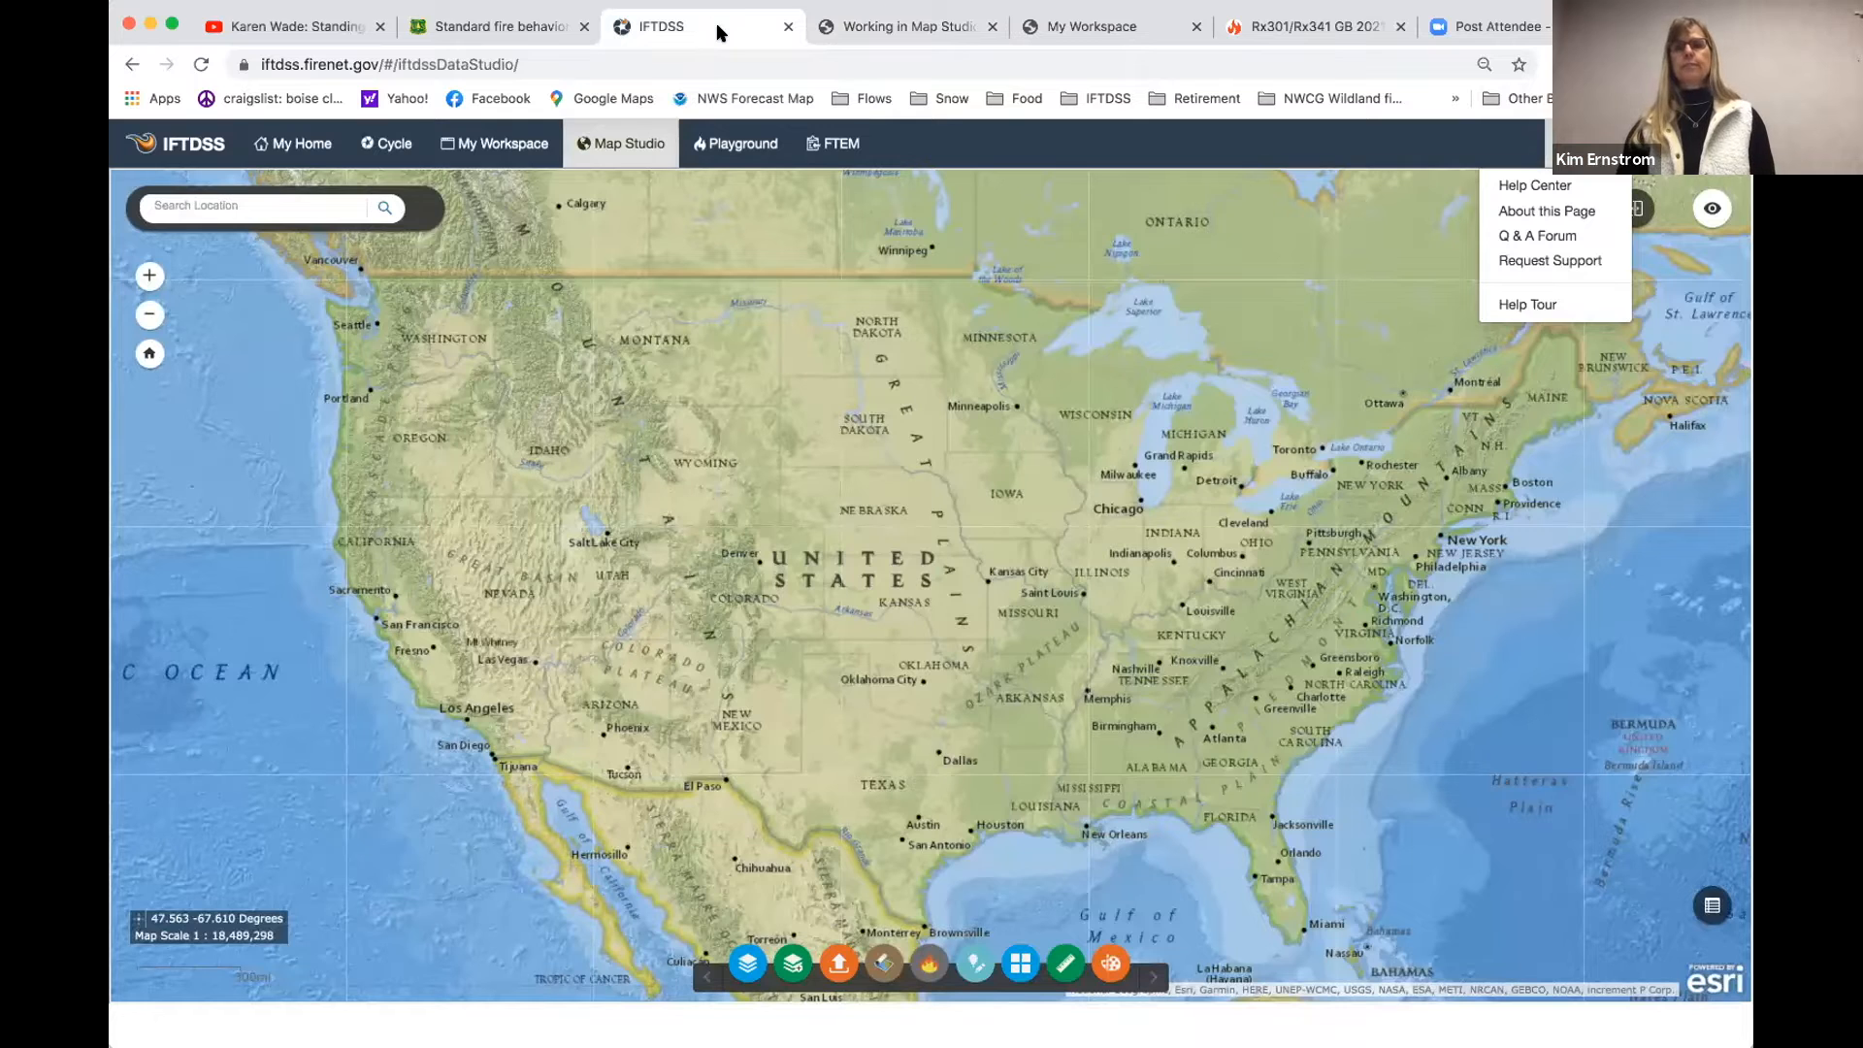
left_click(1420, 136)
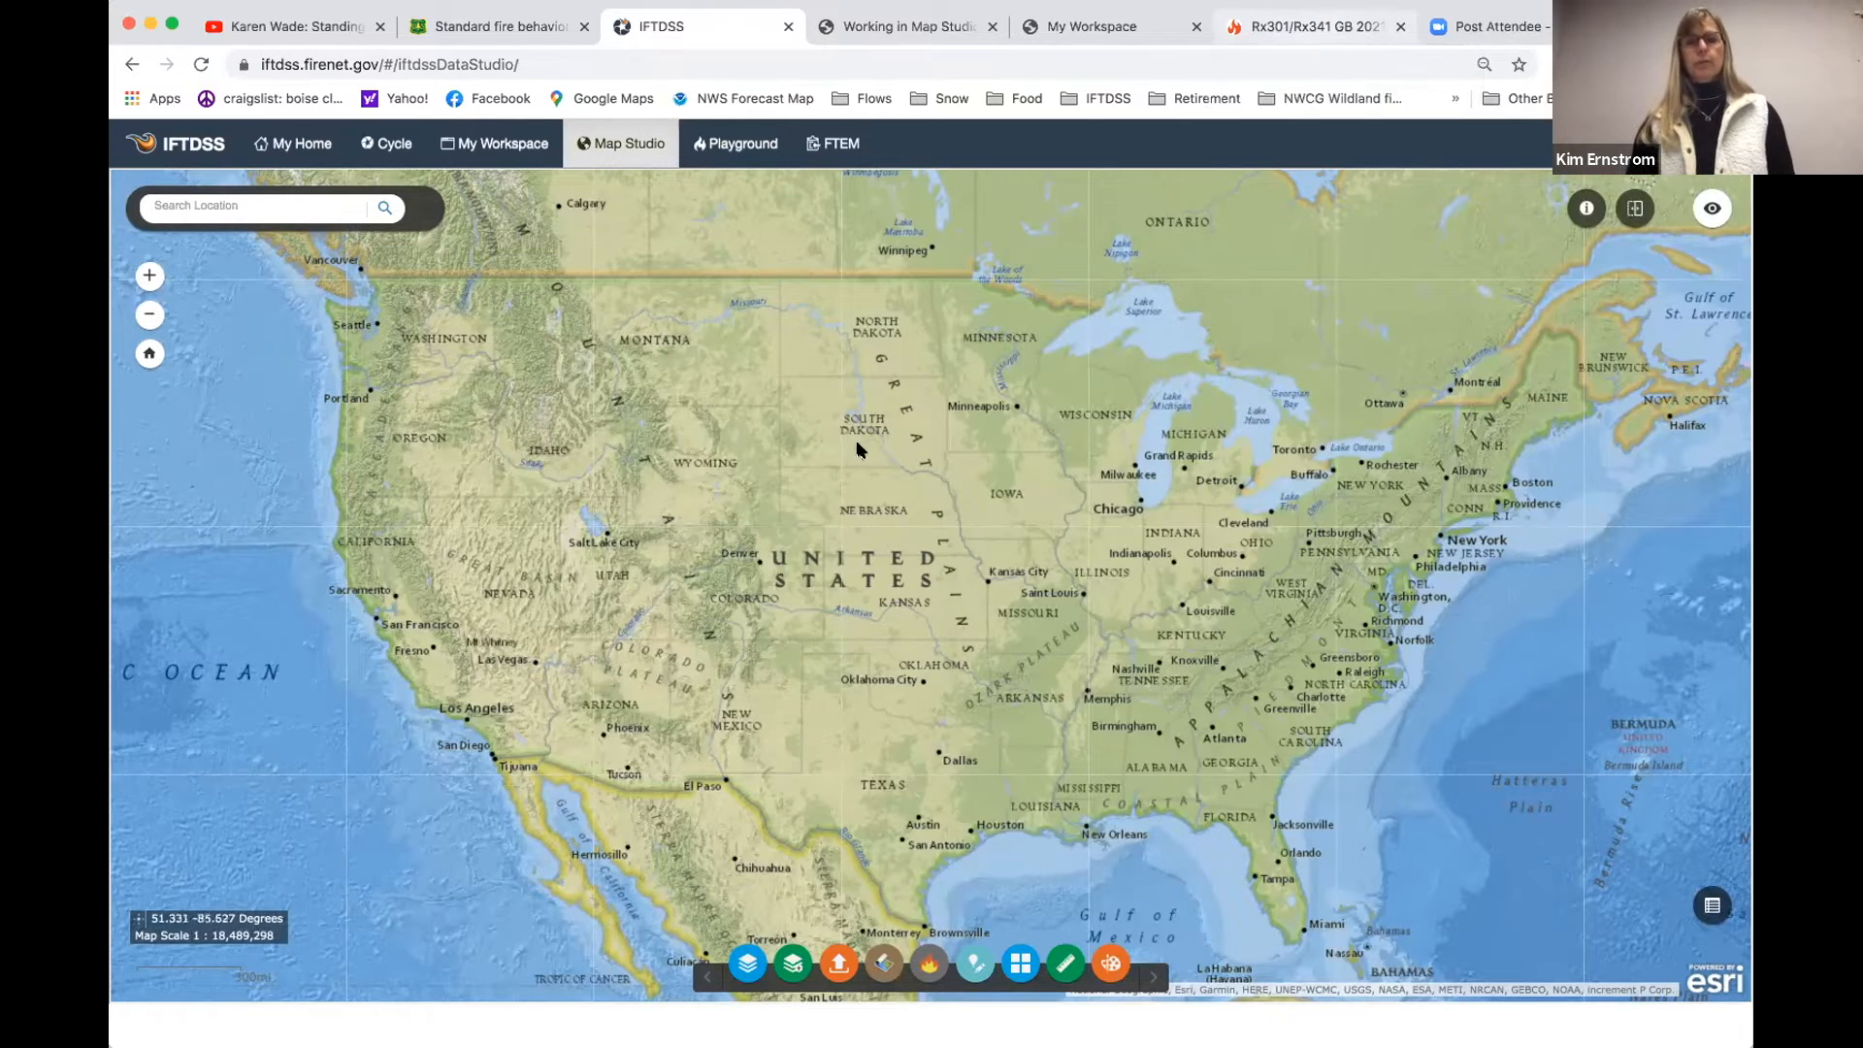
- Start a shapefile upload and browse to the Desktop folder in an enlarged file chooser
left_click(832, 966)
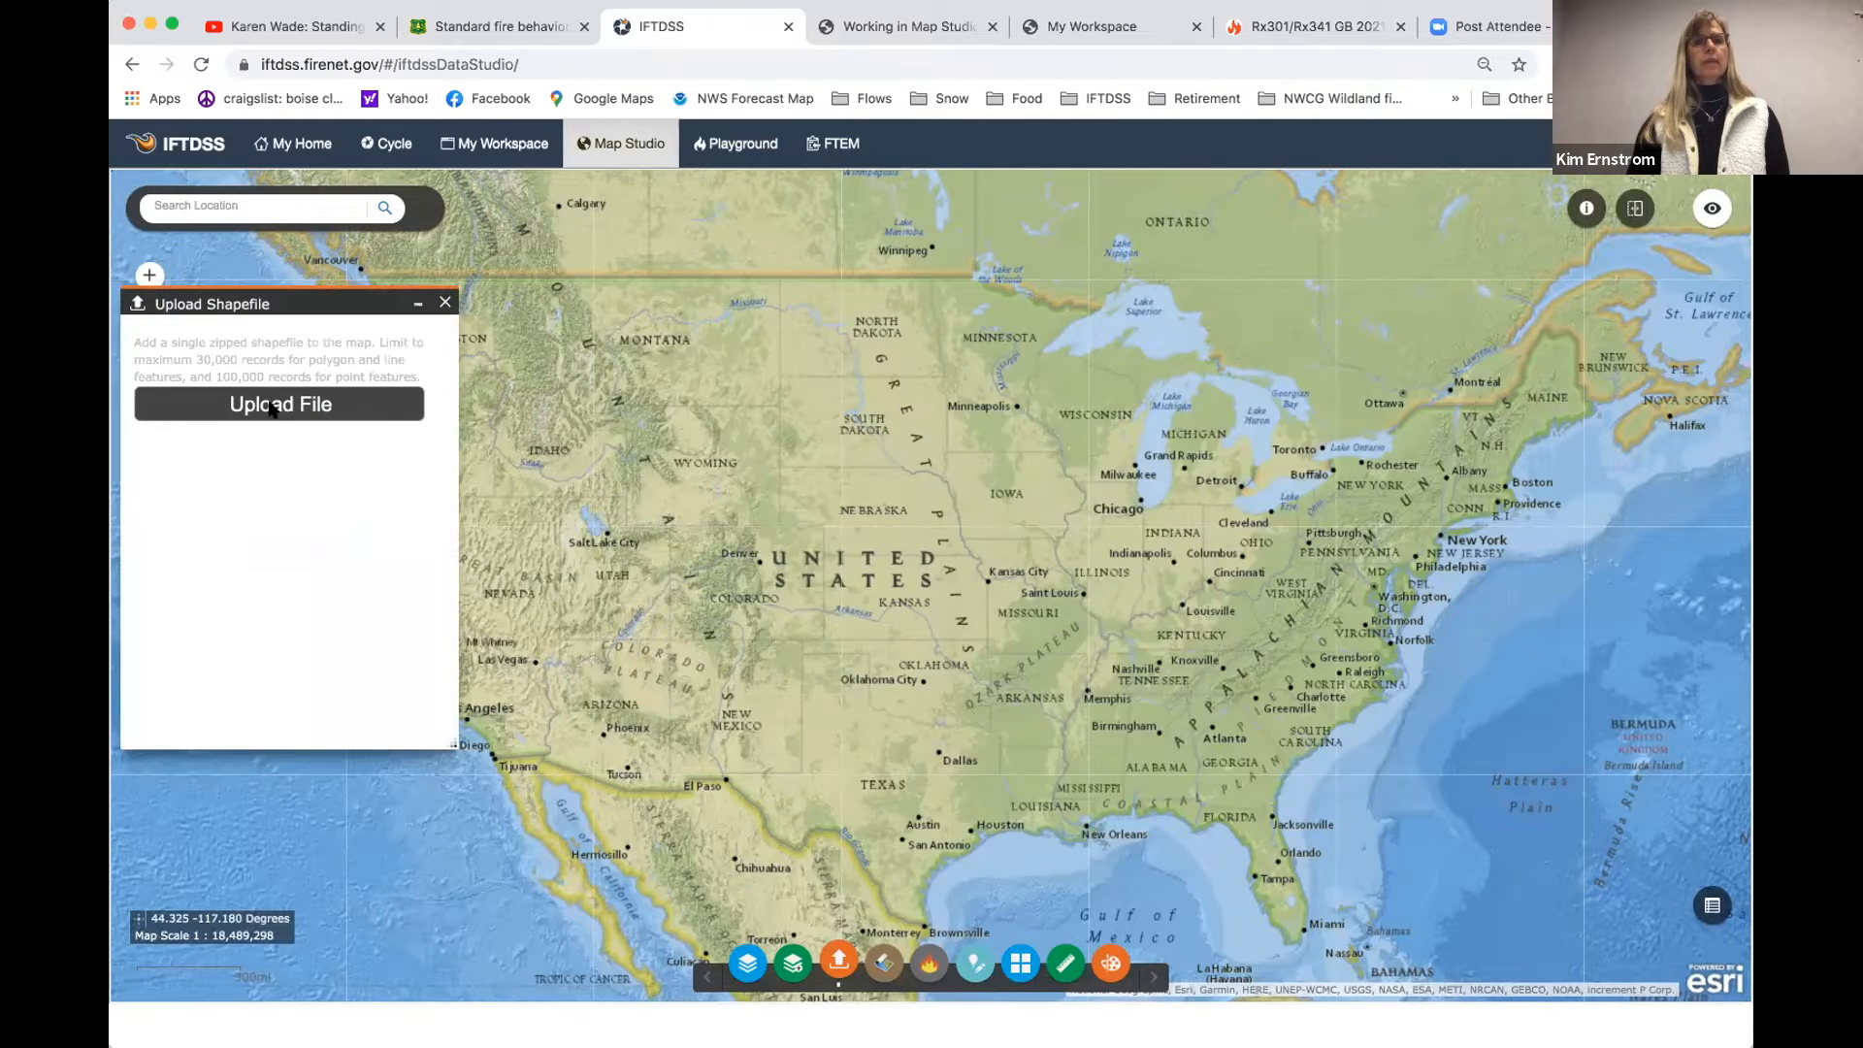
left_click(273, 407)
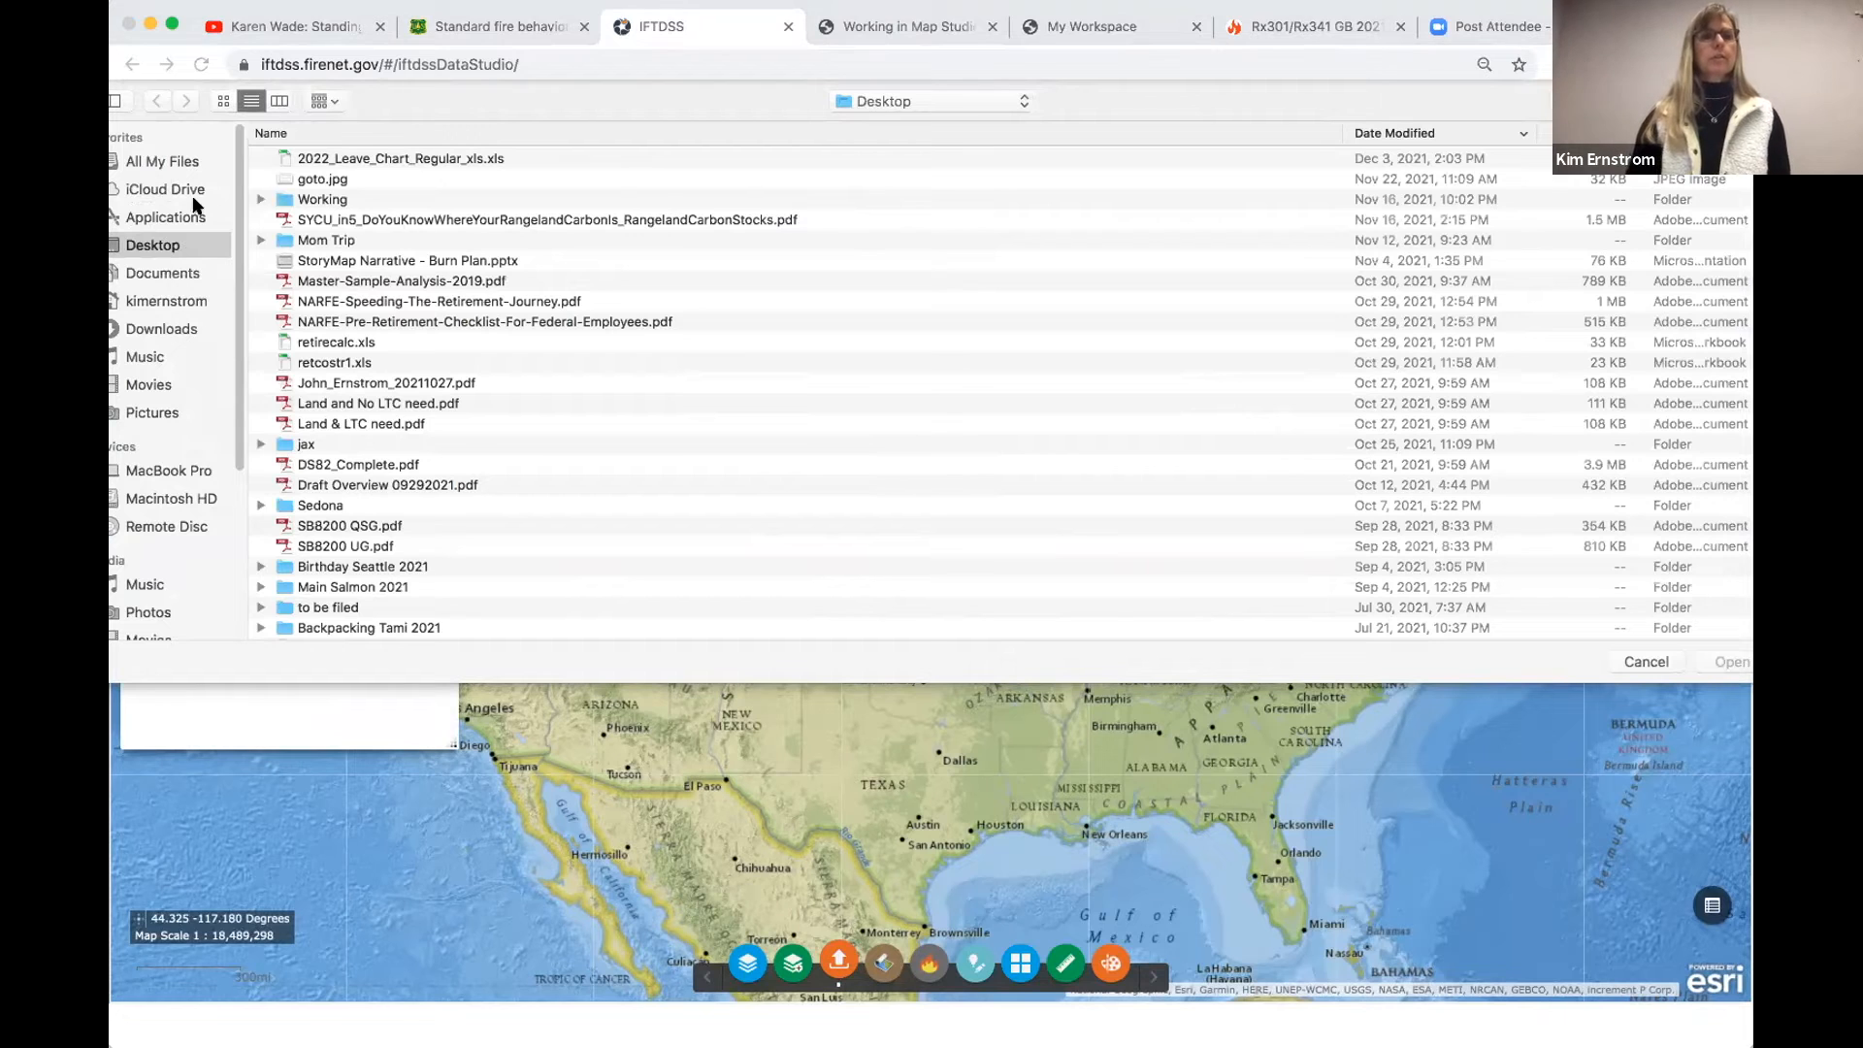
left_click(171, 272)
left_click(169, 246)
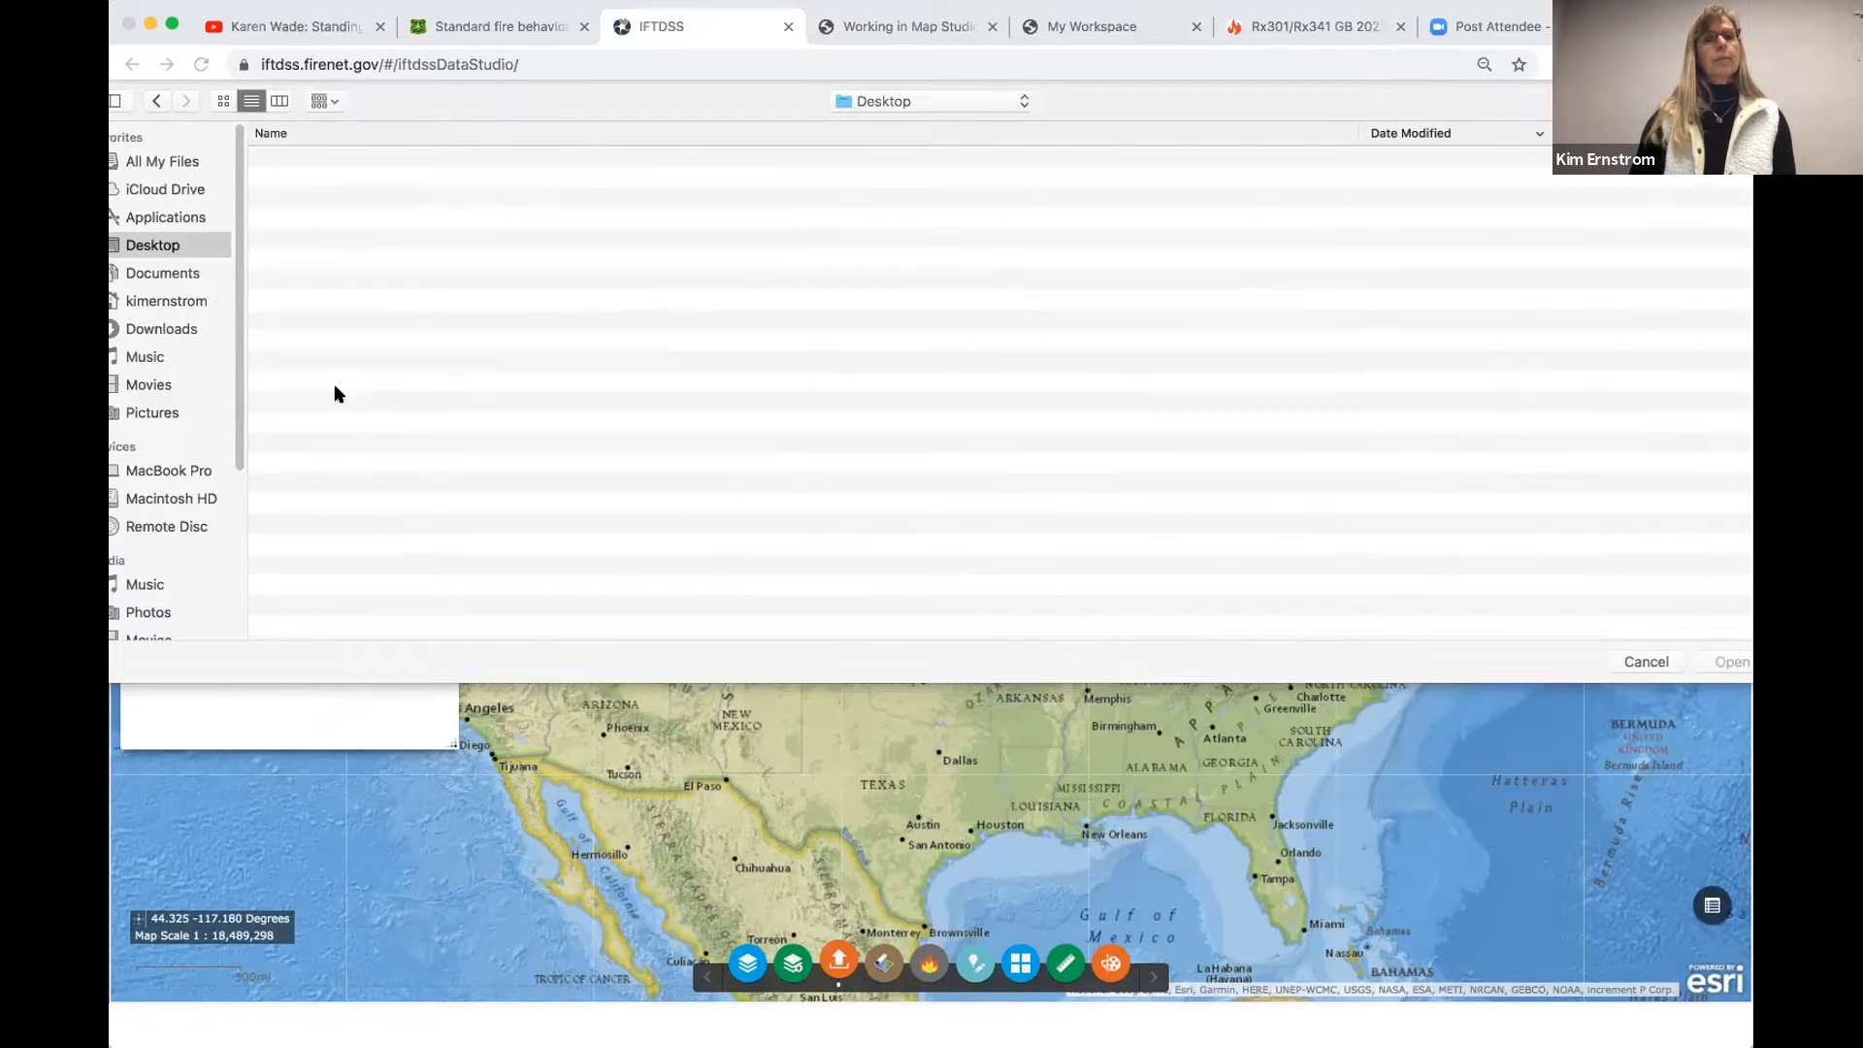
scroll(407, 570, "down", 5)
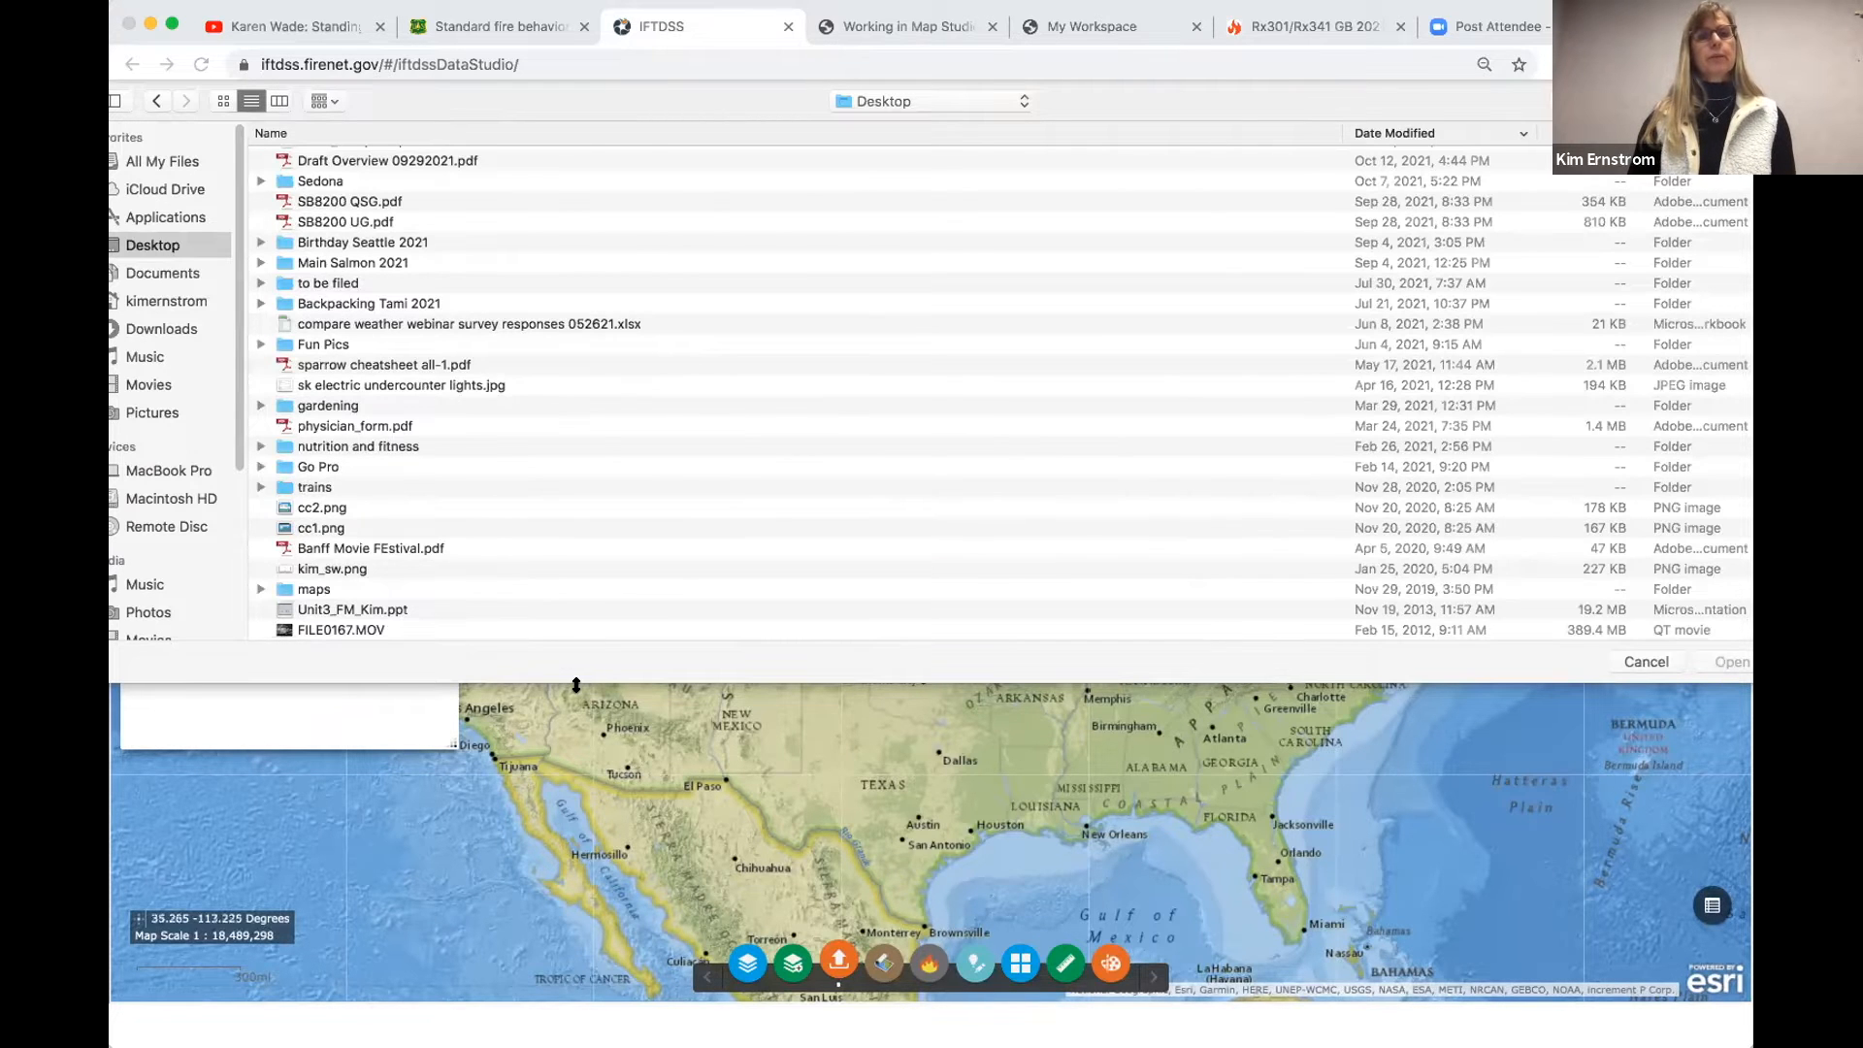
left_click_drag(576, 685, 577, 854)
scroll(495, 451, "up", 5)
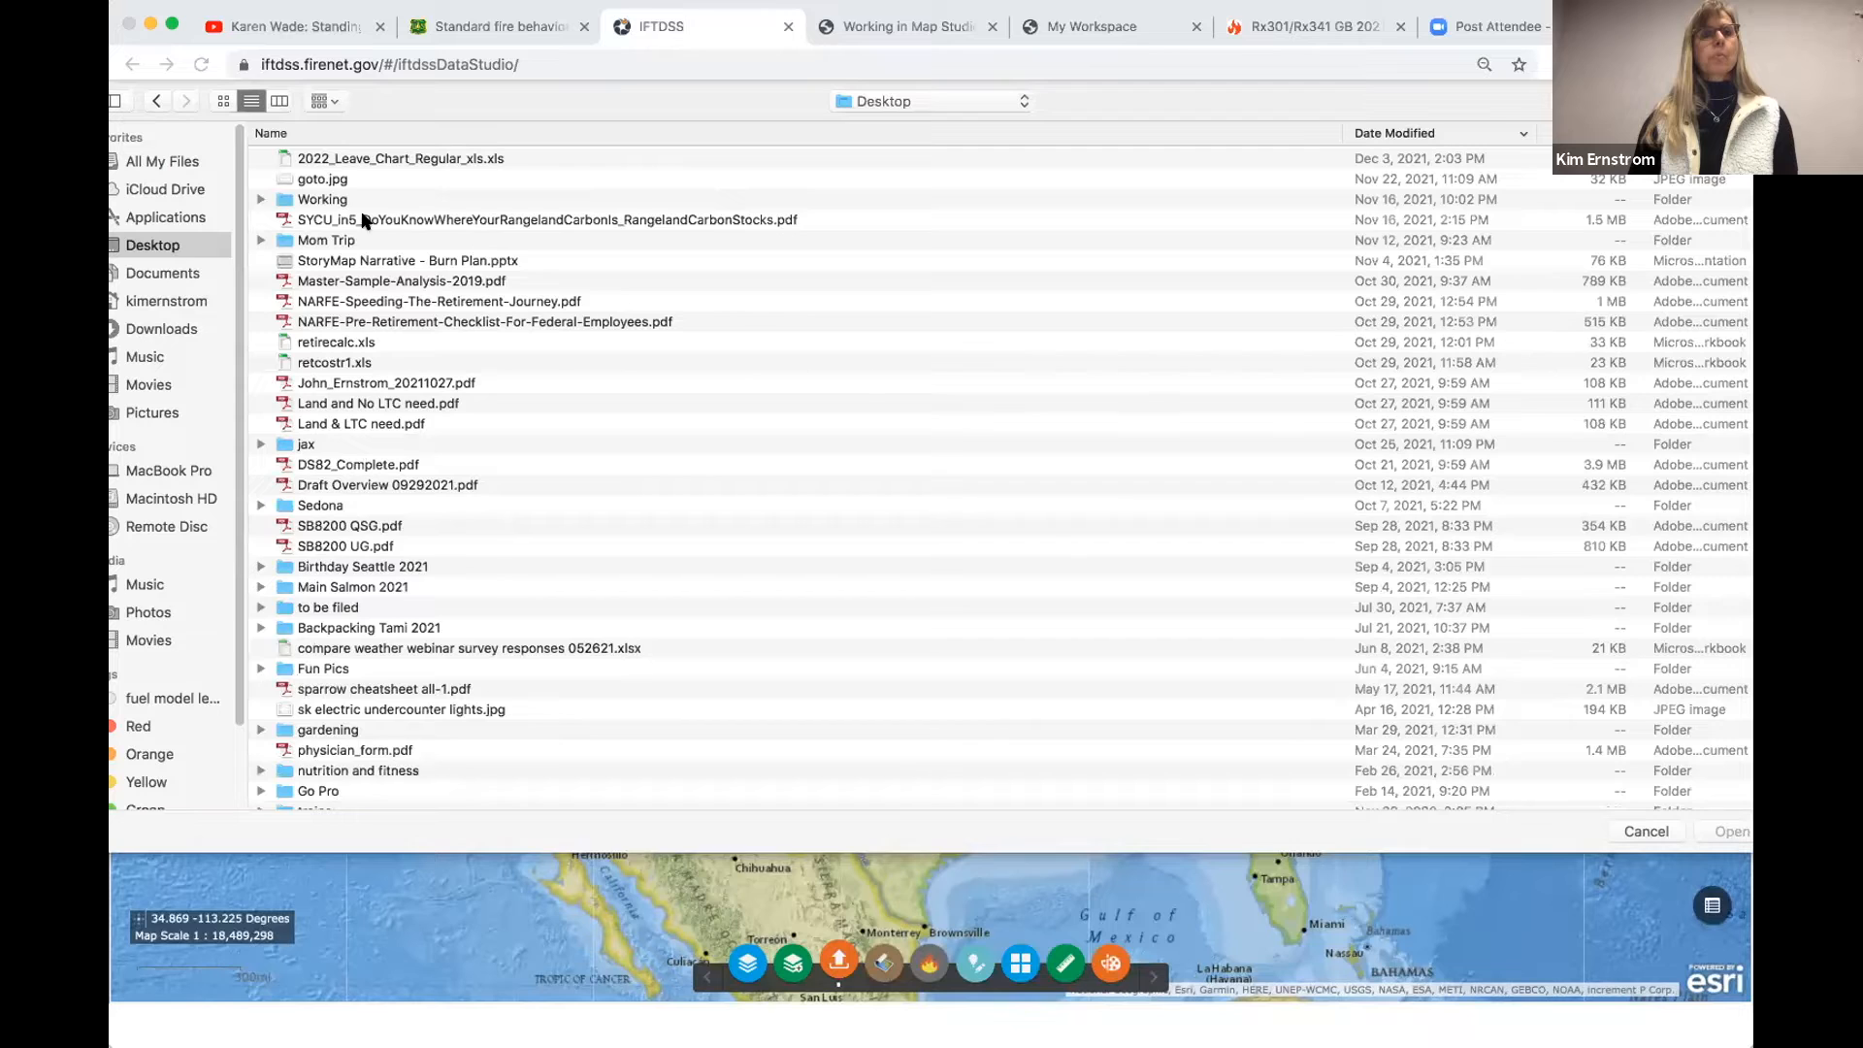
- Upload Cyrus_burn_unit_boundary.zip from the Cyrus Hill Exercise folder inside Working > IFTDSS > RX340_341_Decemer 2021
double_click(357, 200)
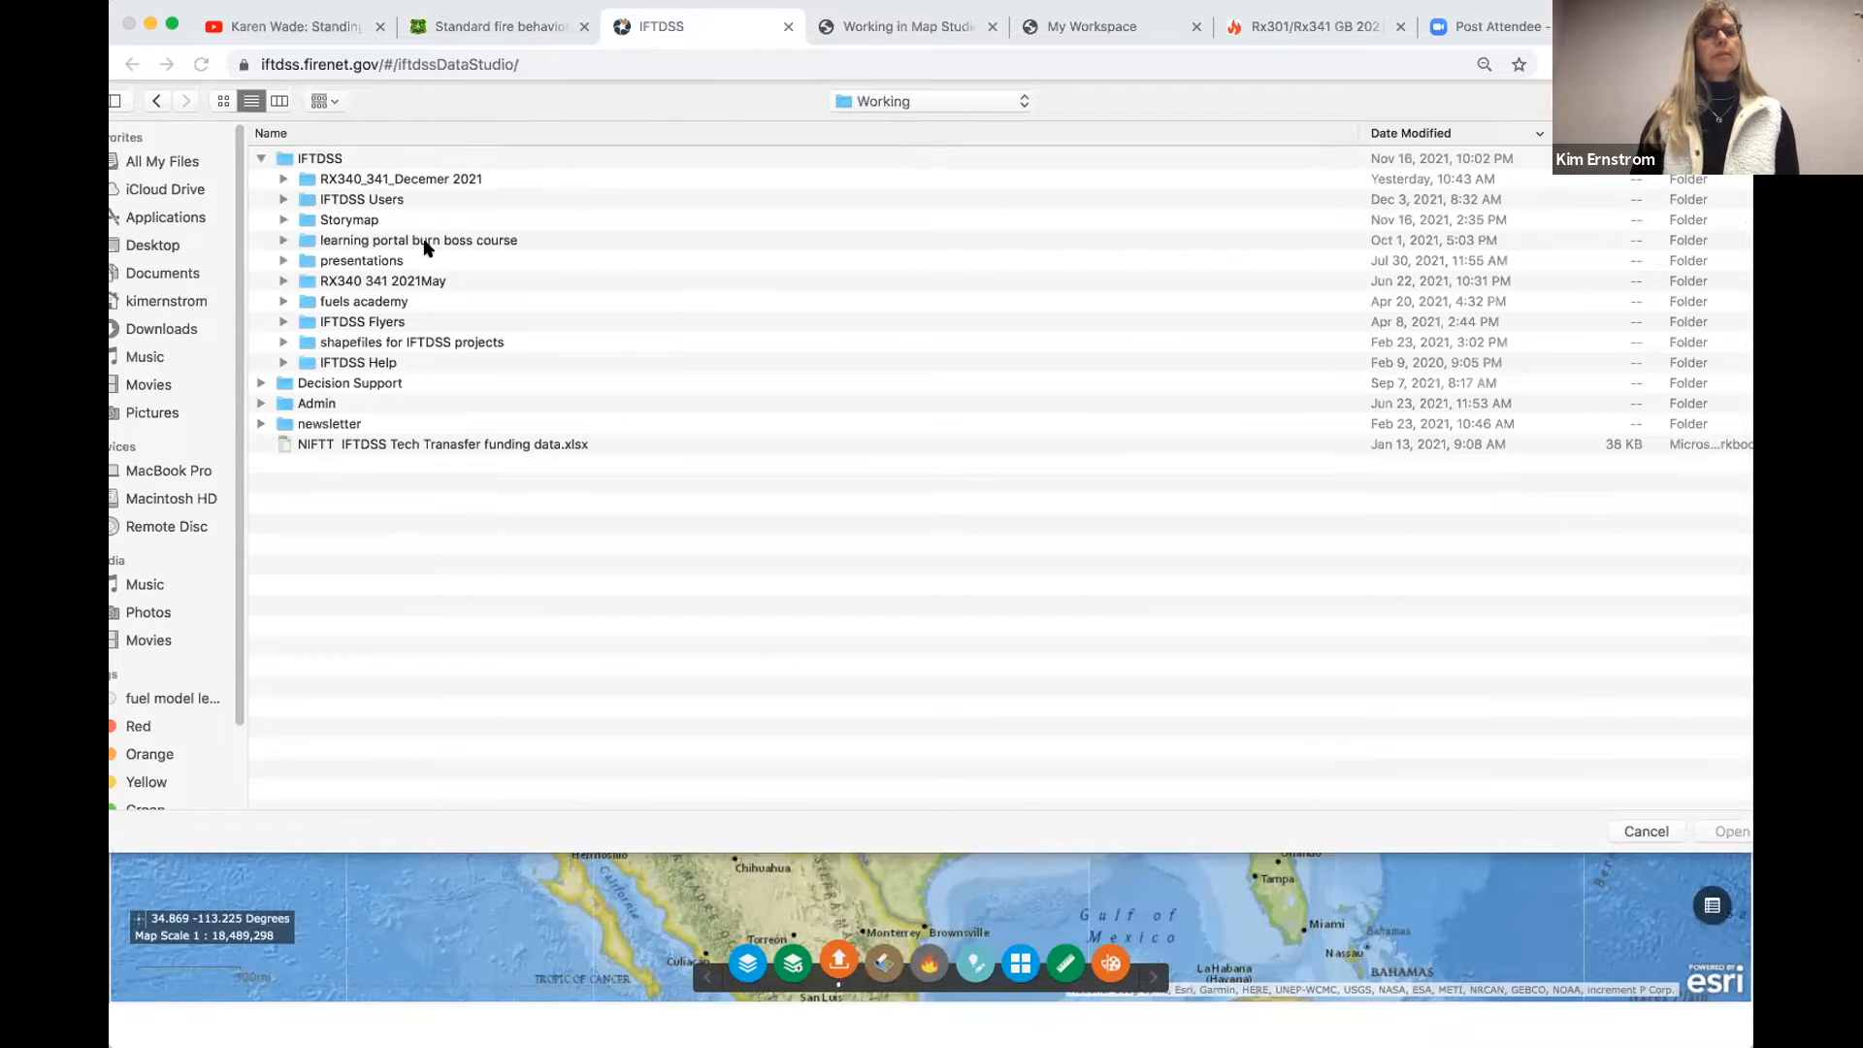
double_click(407, 180)
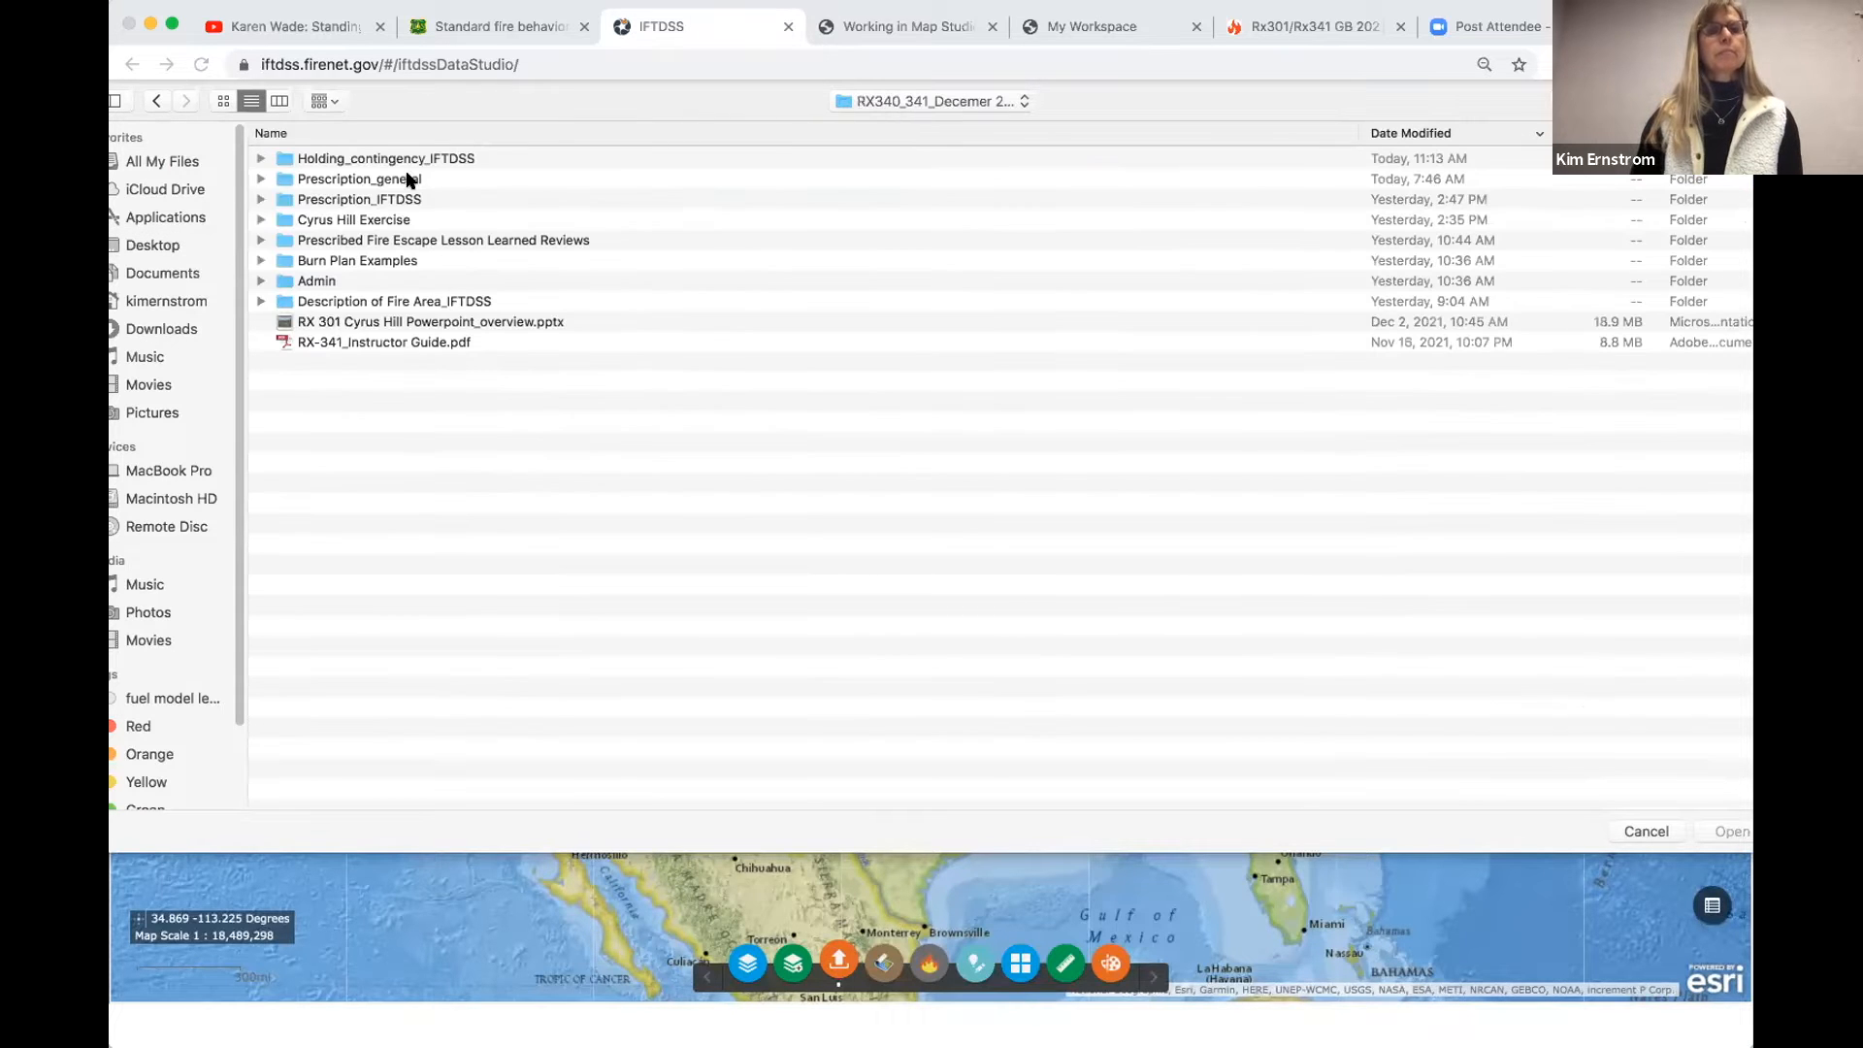
double_click(360, 220)
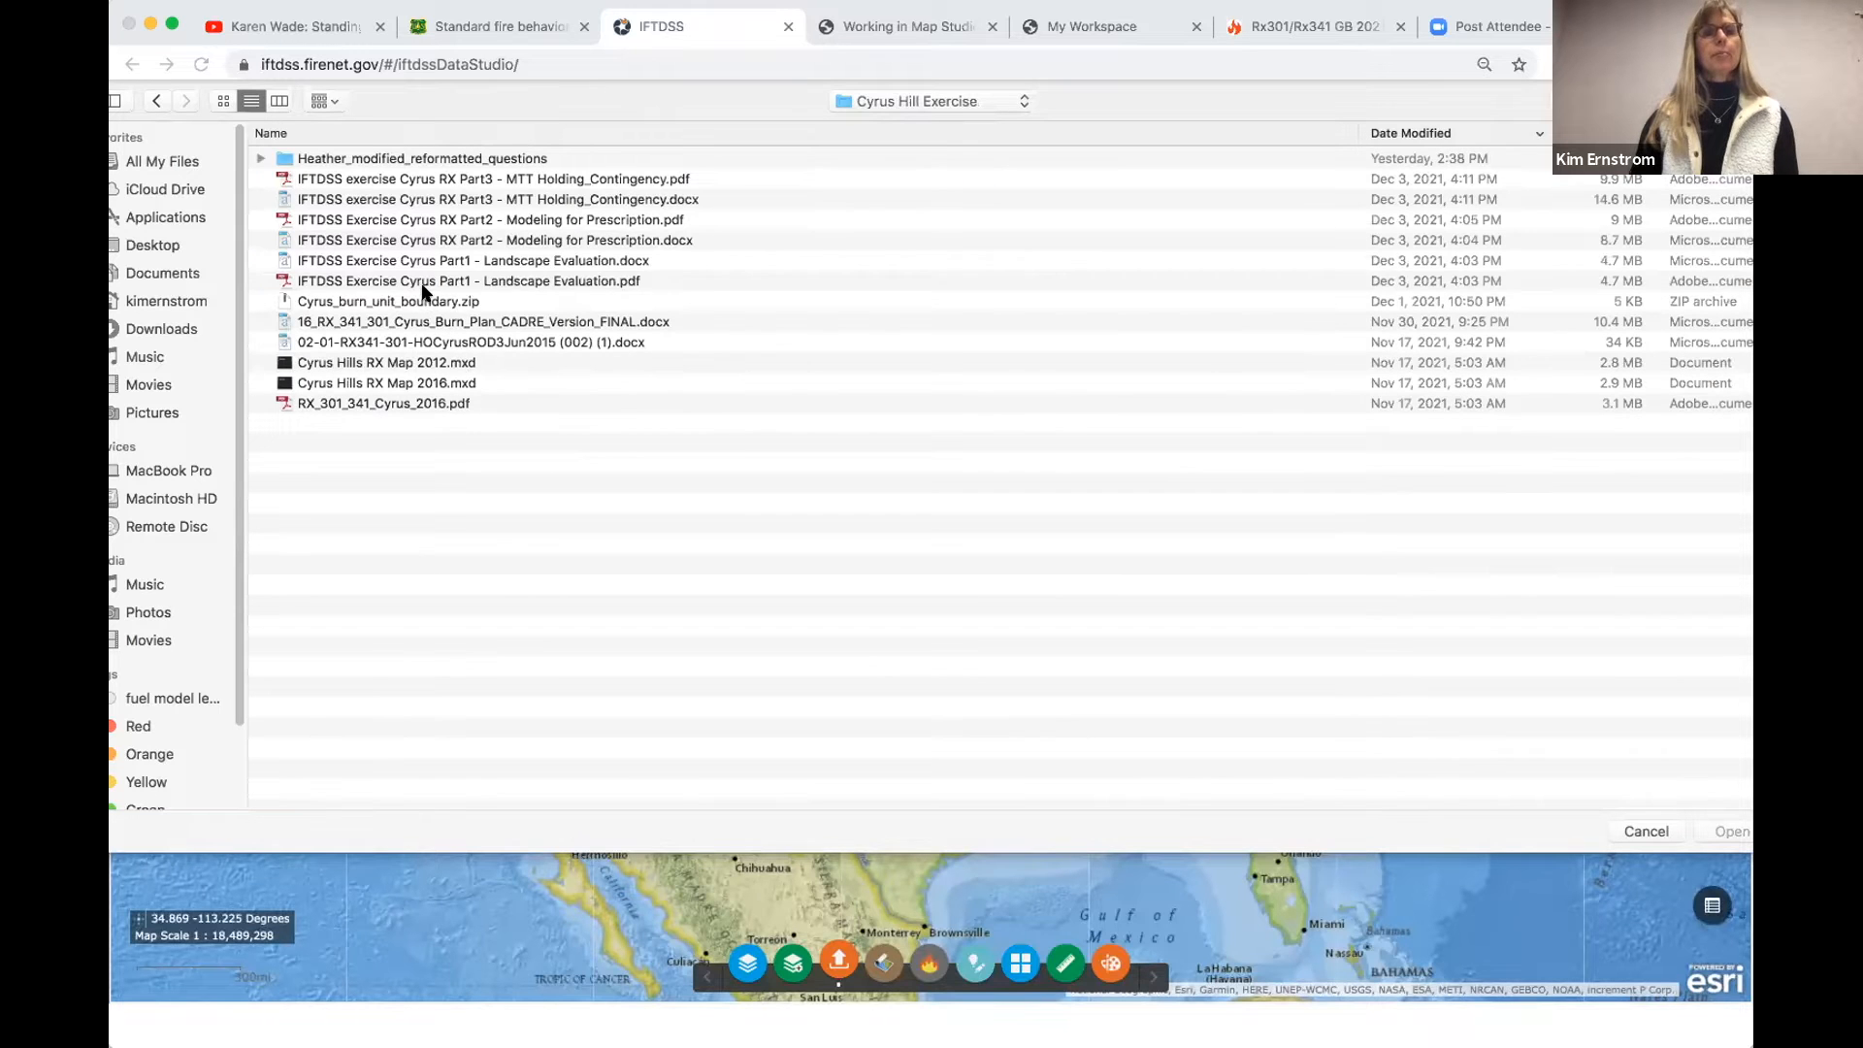
left_click(426, 289)
left_click(427, 302)
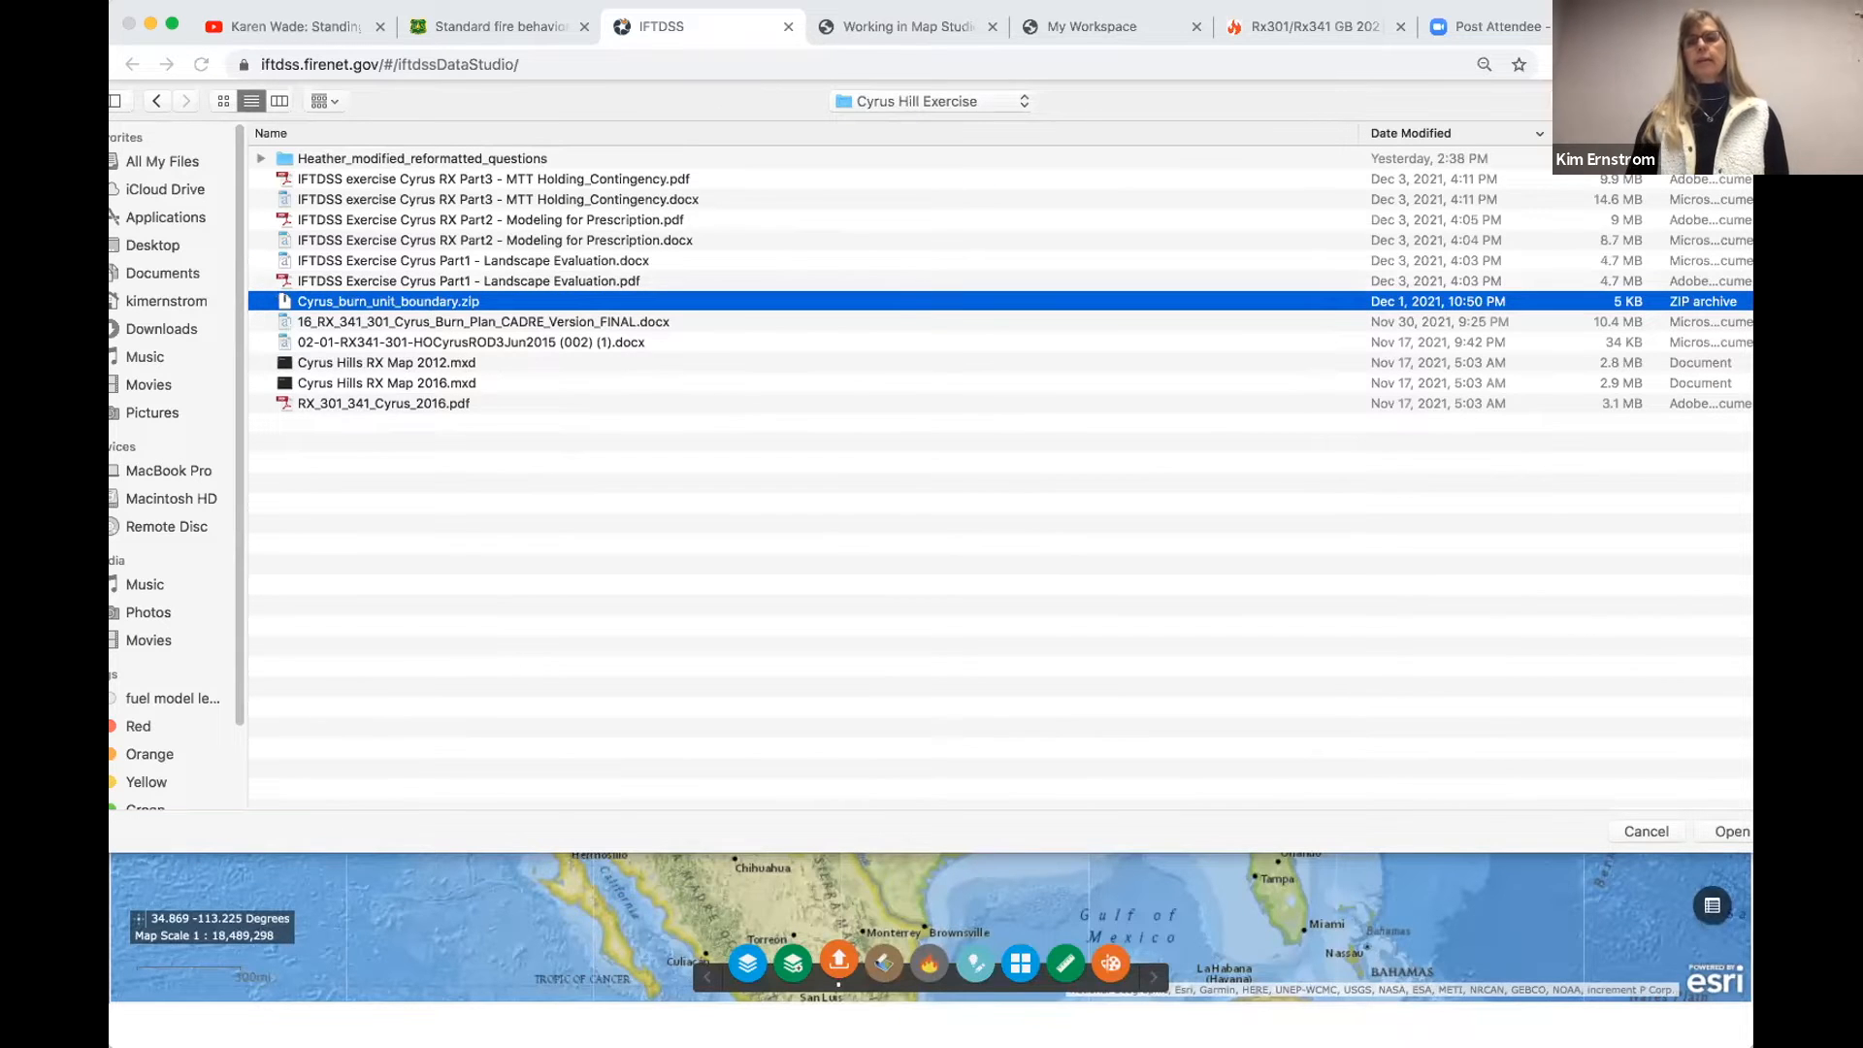
left_click(1713, 825)
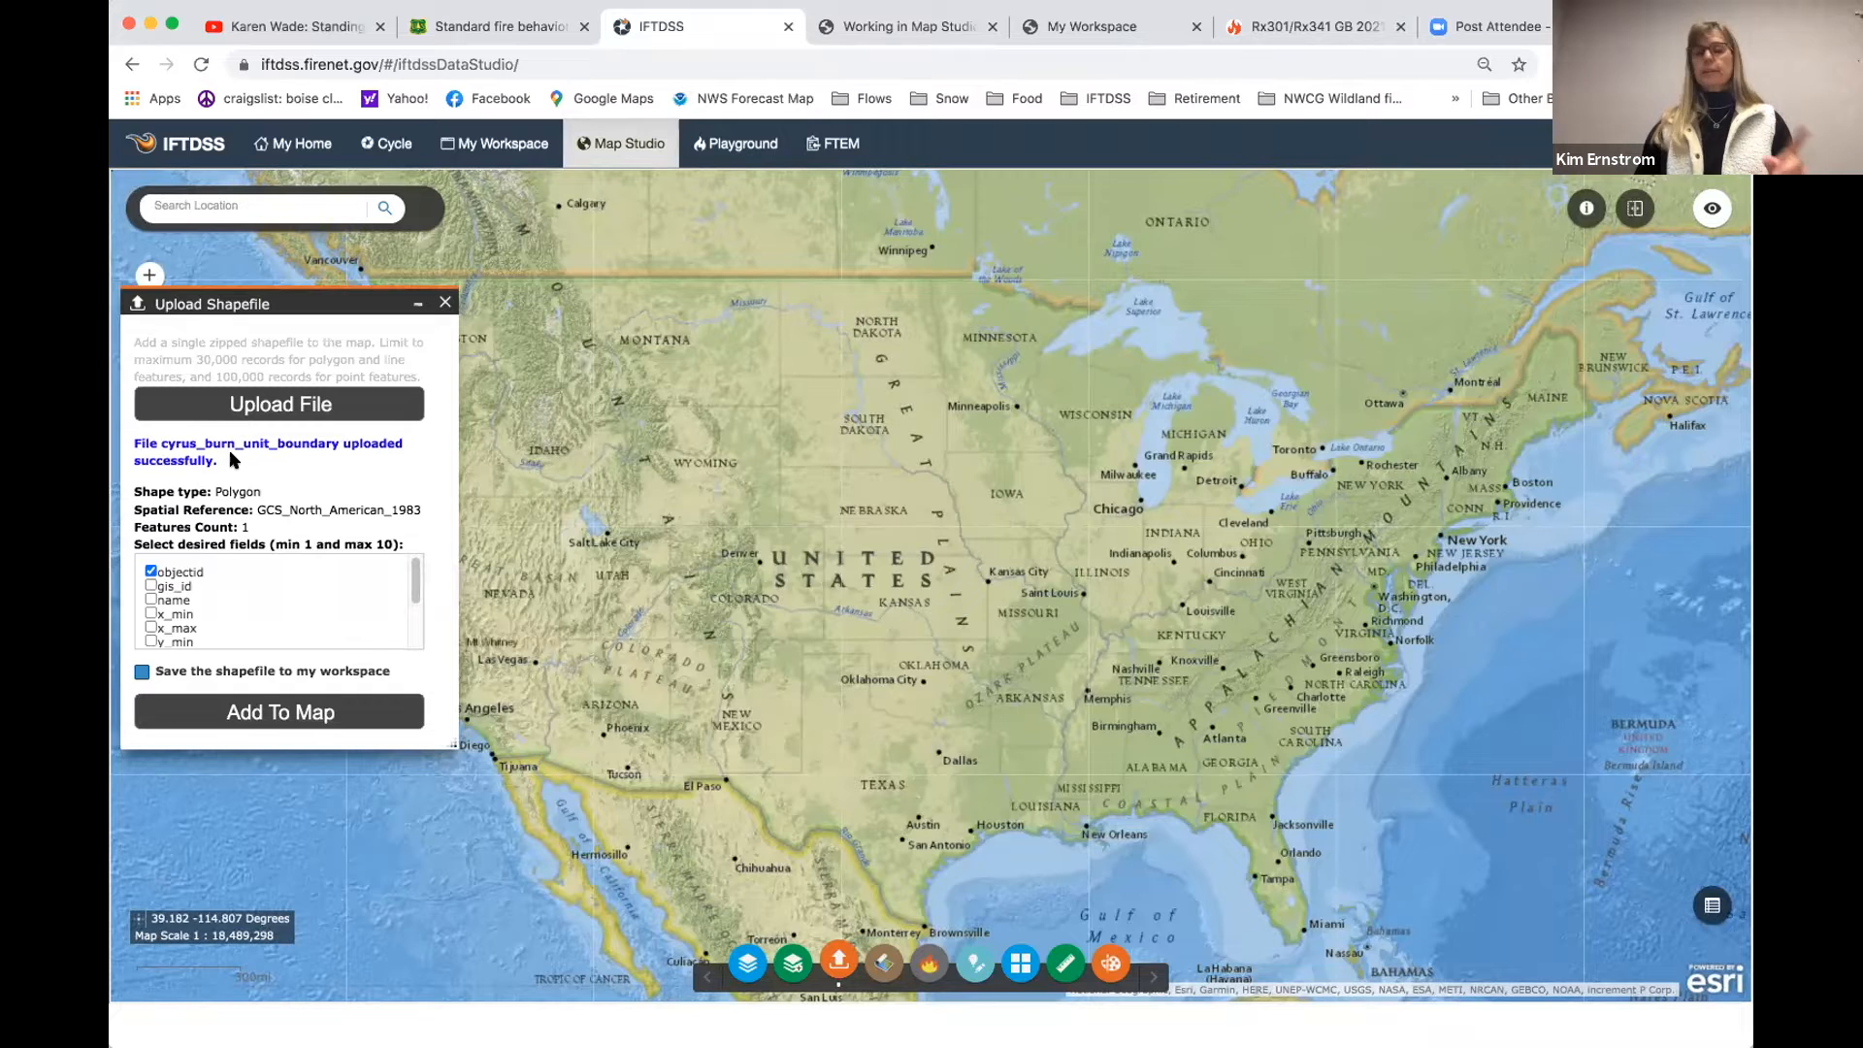
- Save the uploaded shapefile to the workspace in a new work folder named CyrusRX_Dec7 and add it to the map
left_click(142, 672)
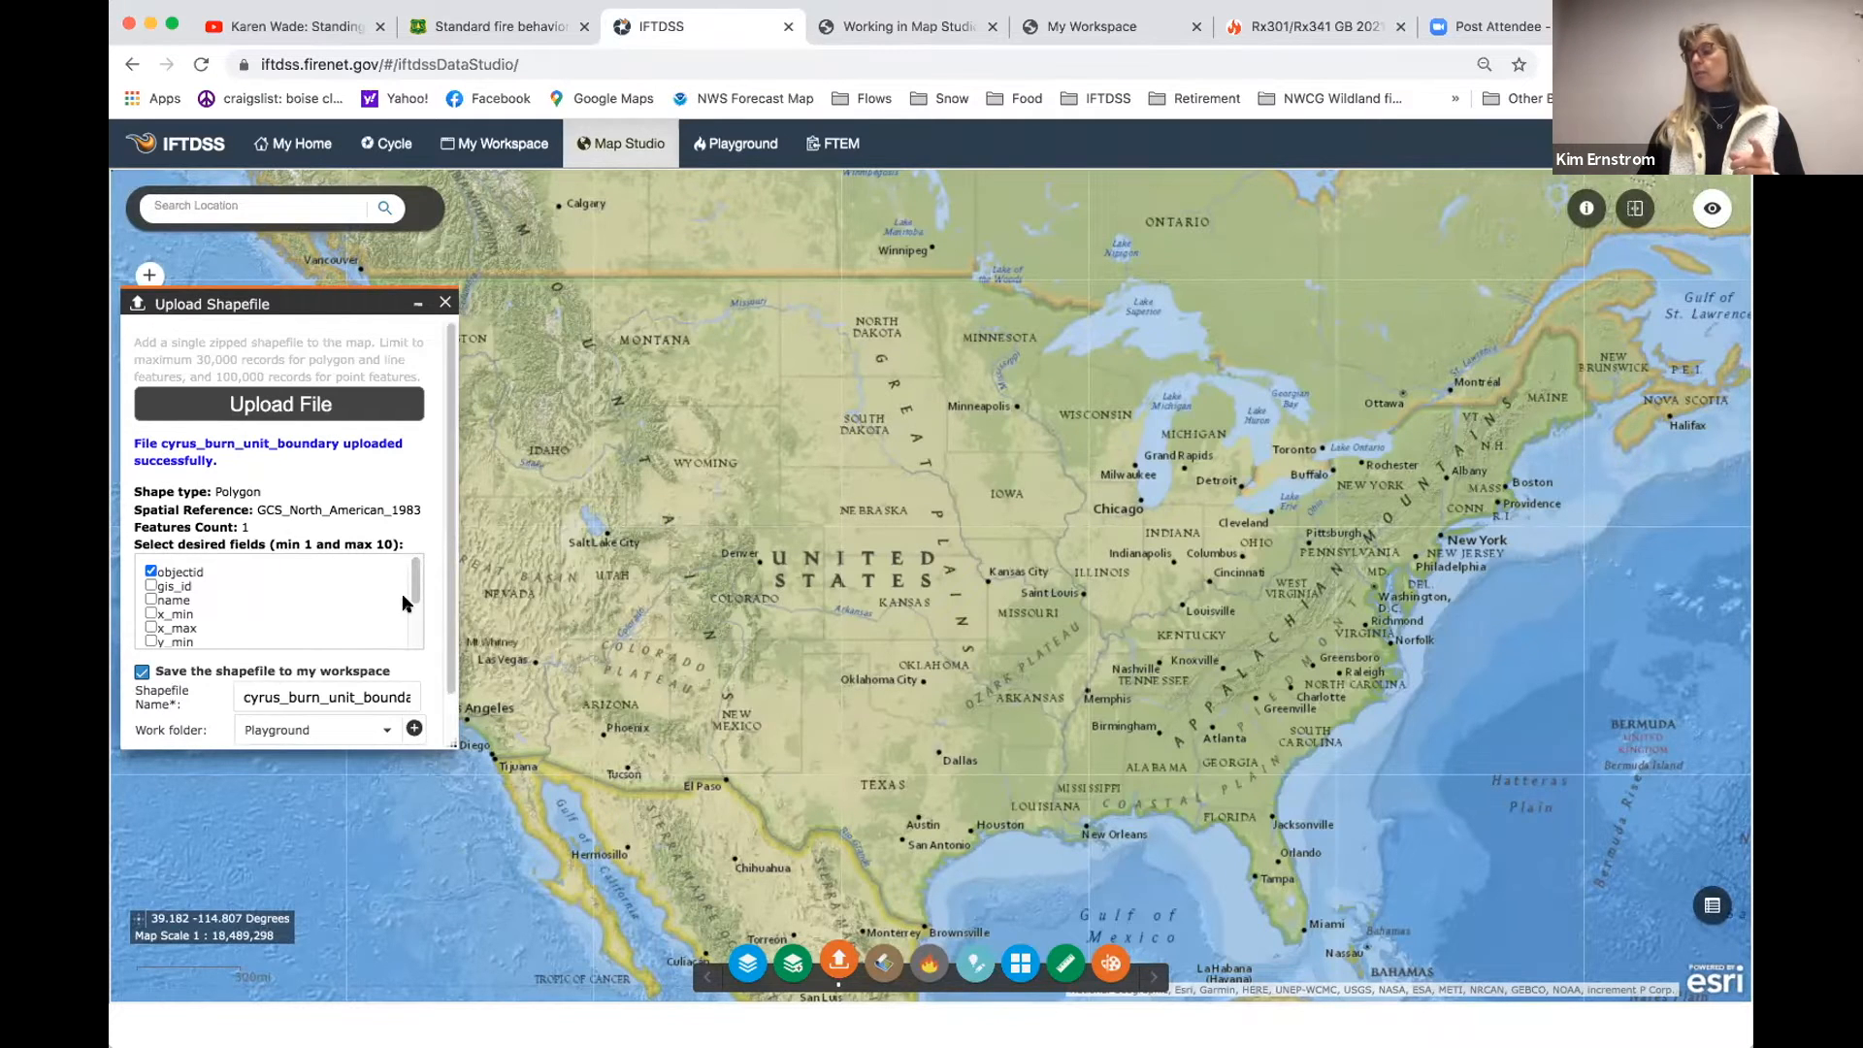
left_click_drag(456, 585, 463, 640)
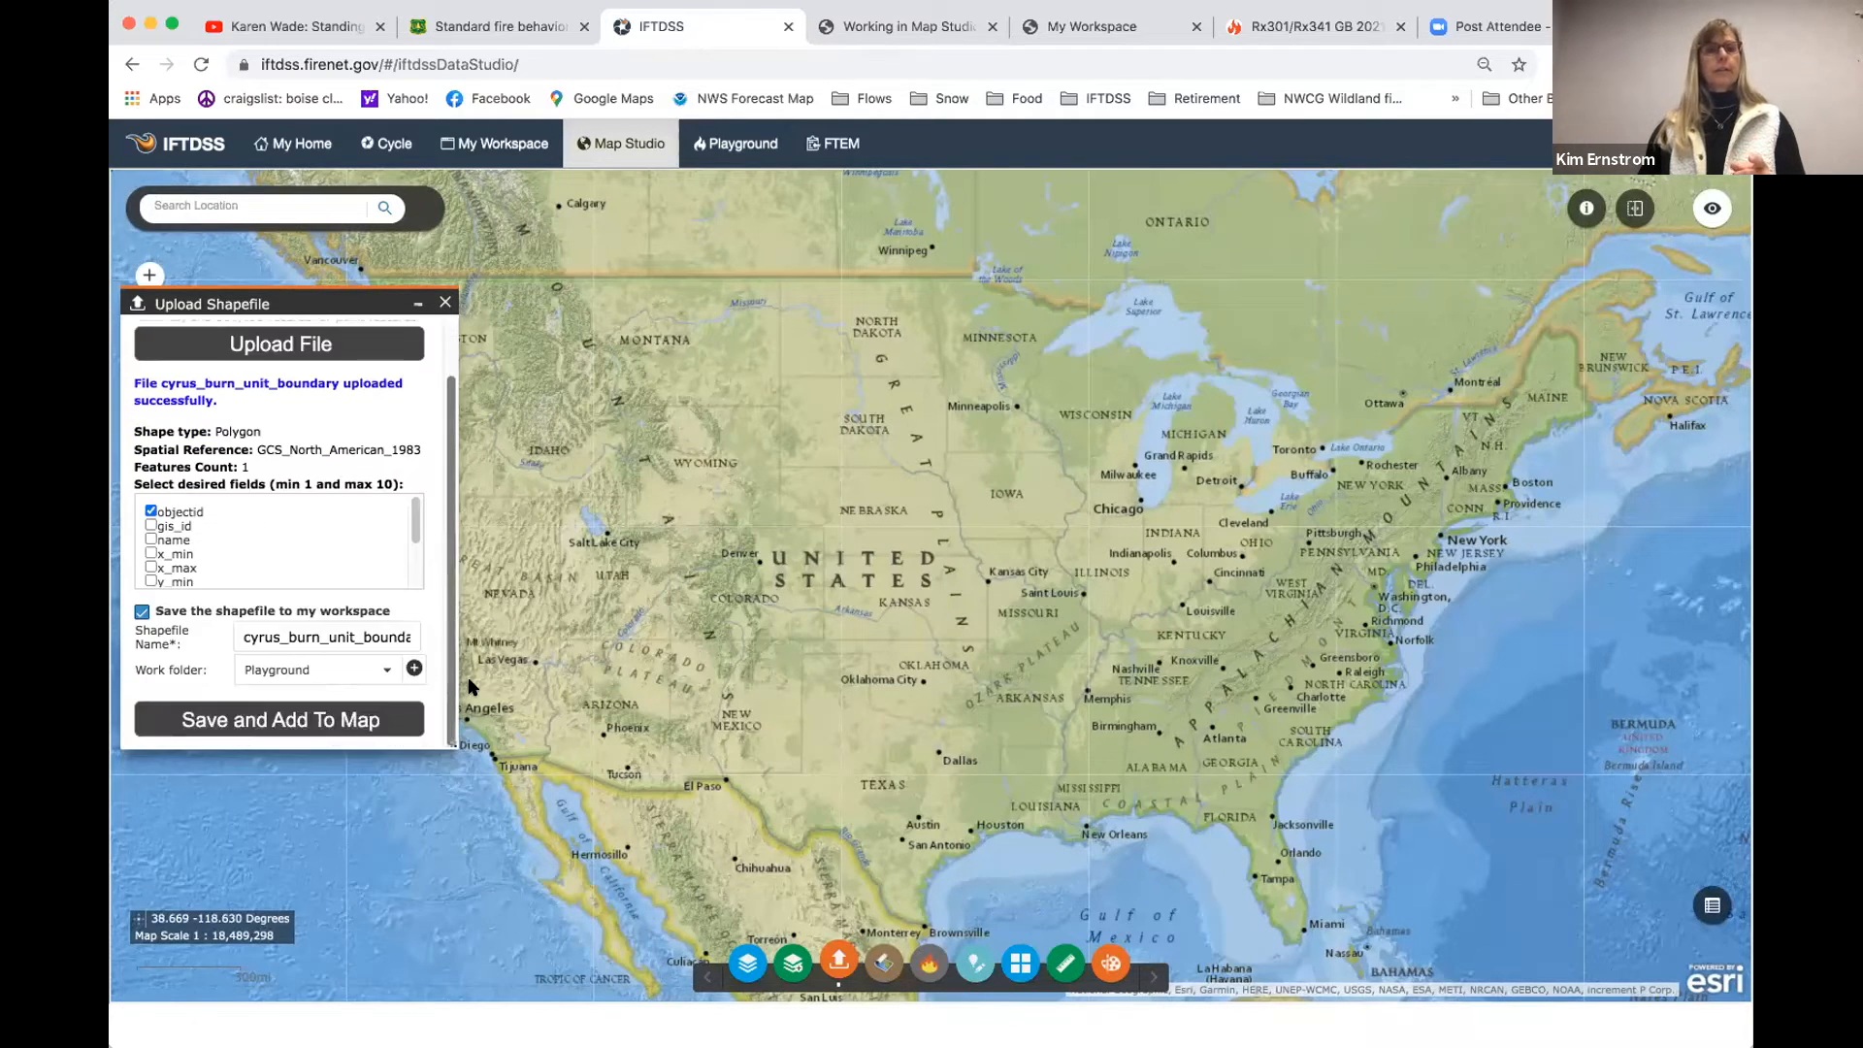
left_click(291, 622)
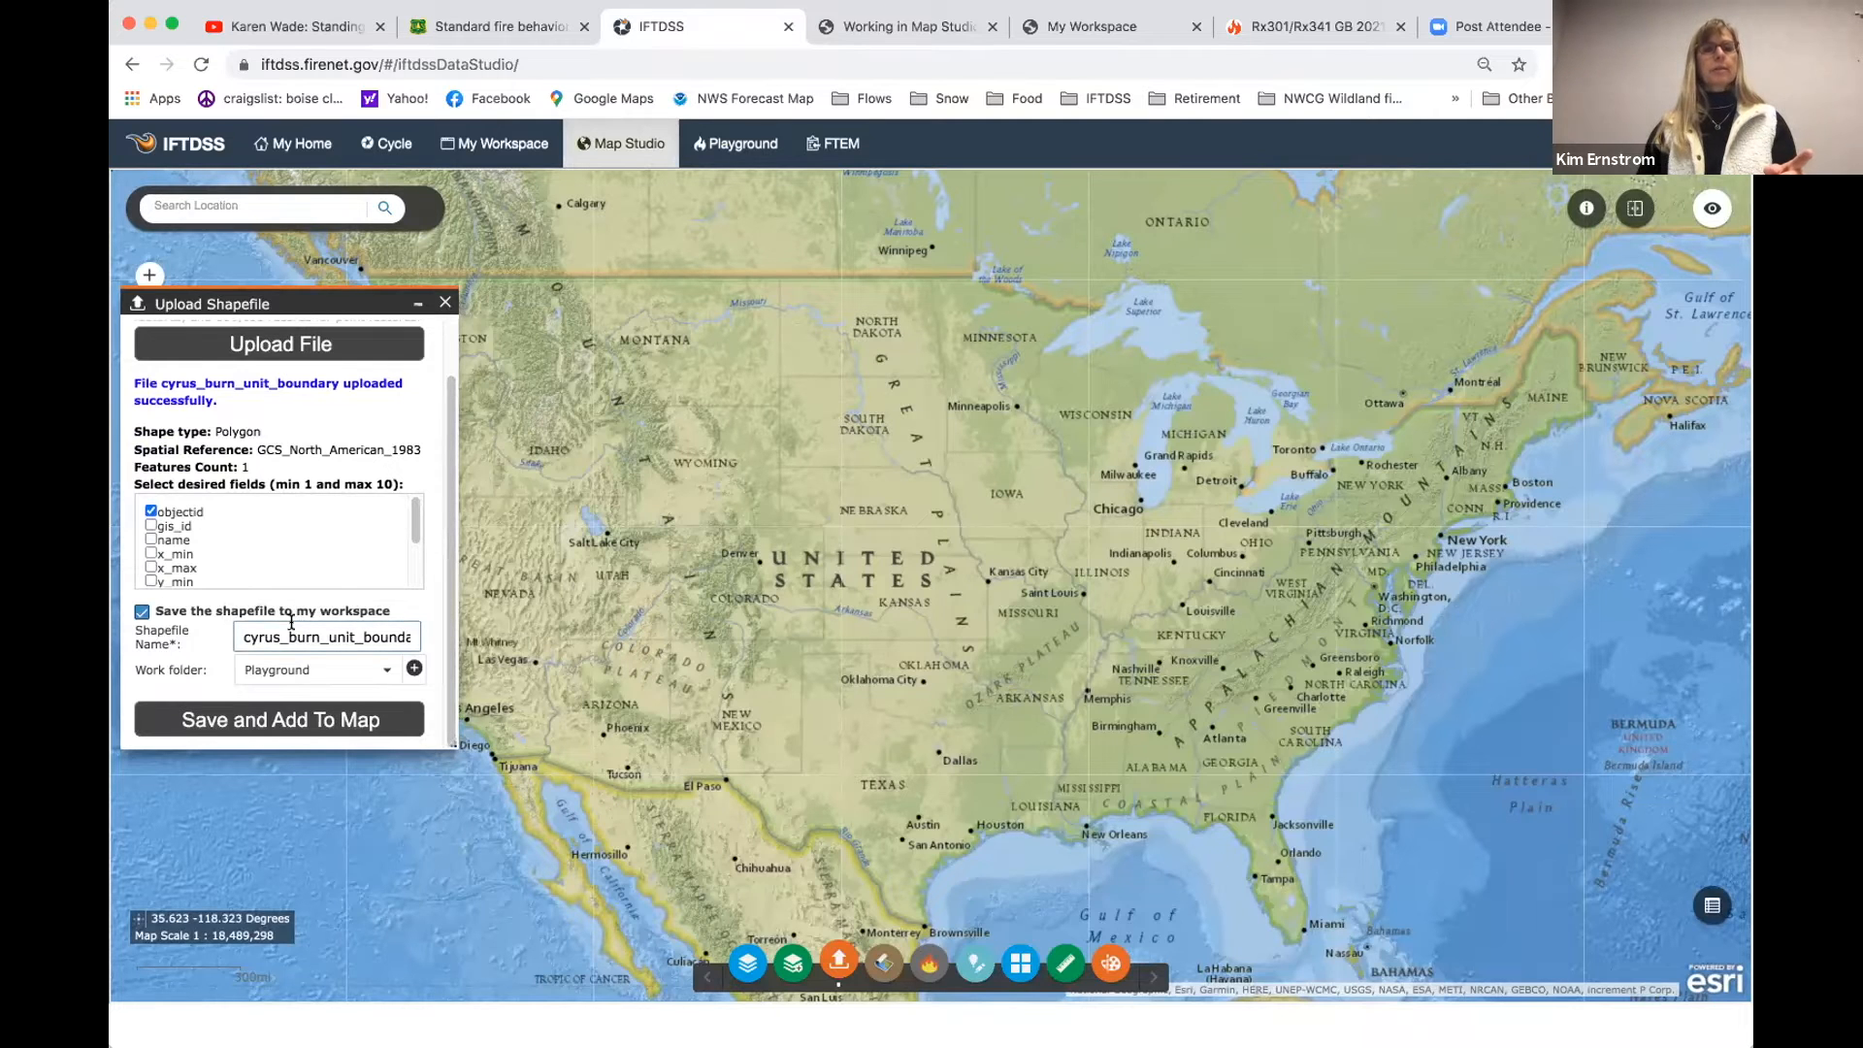
left_click(412, 669)
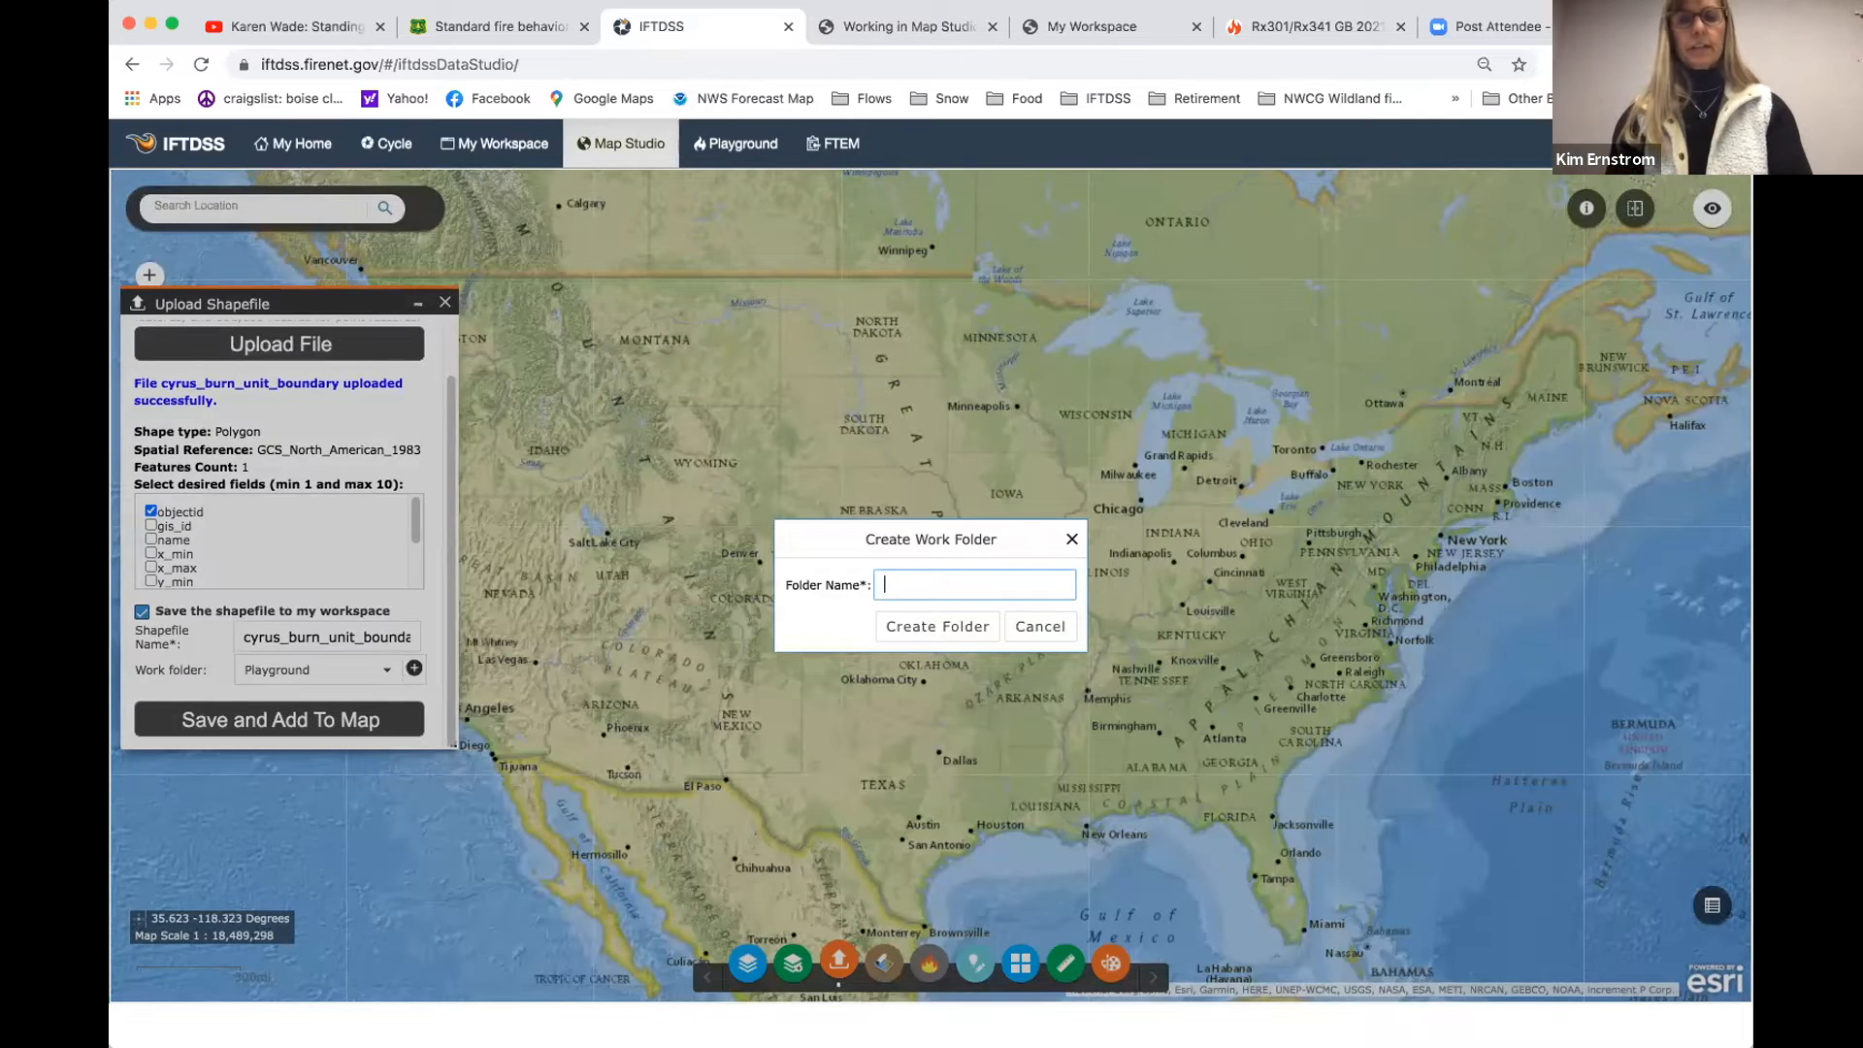
type("Cyur")
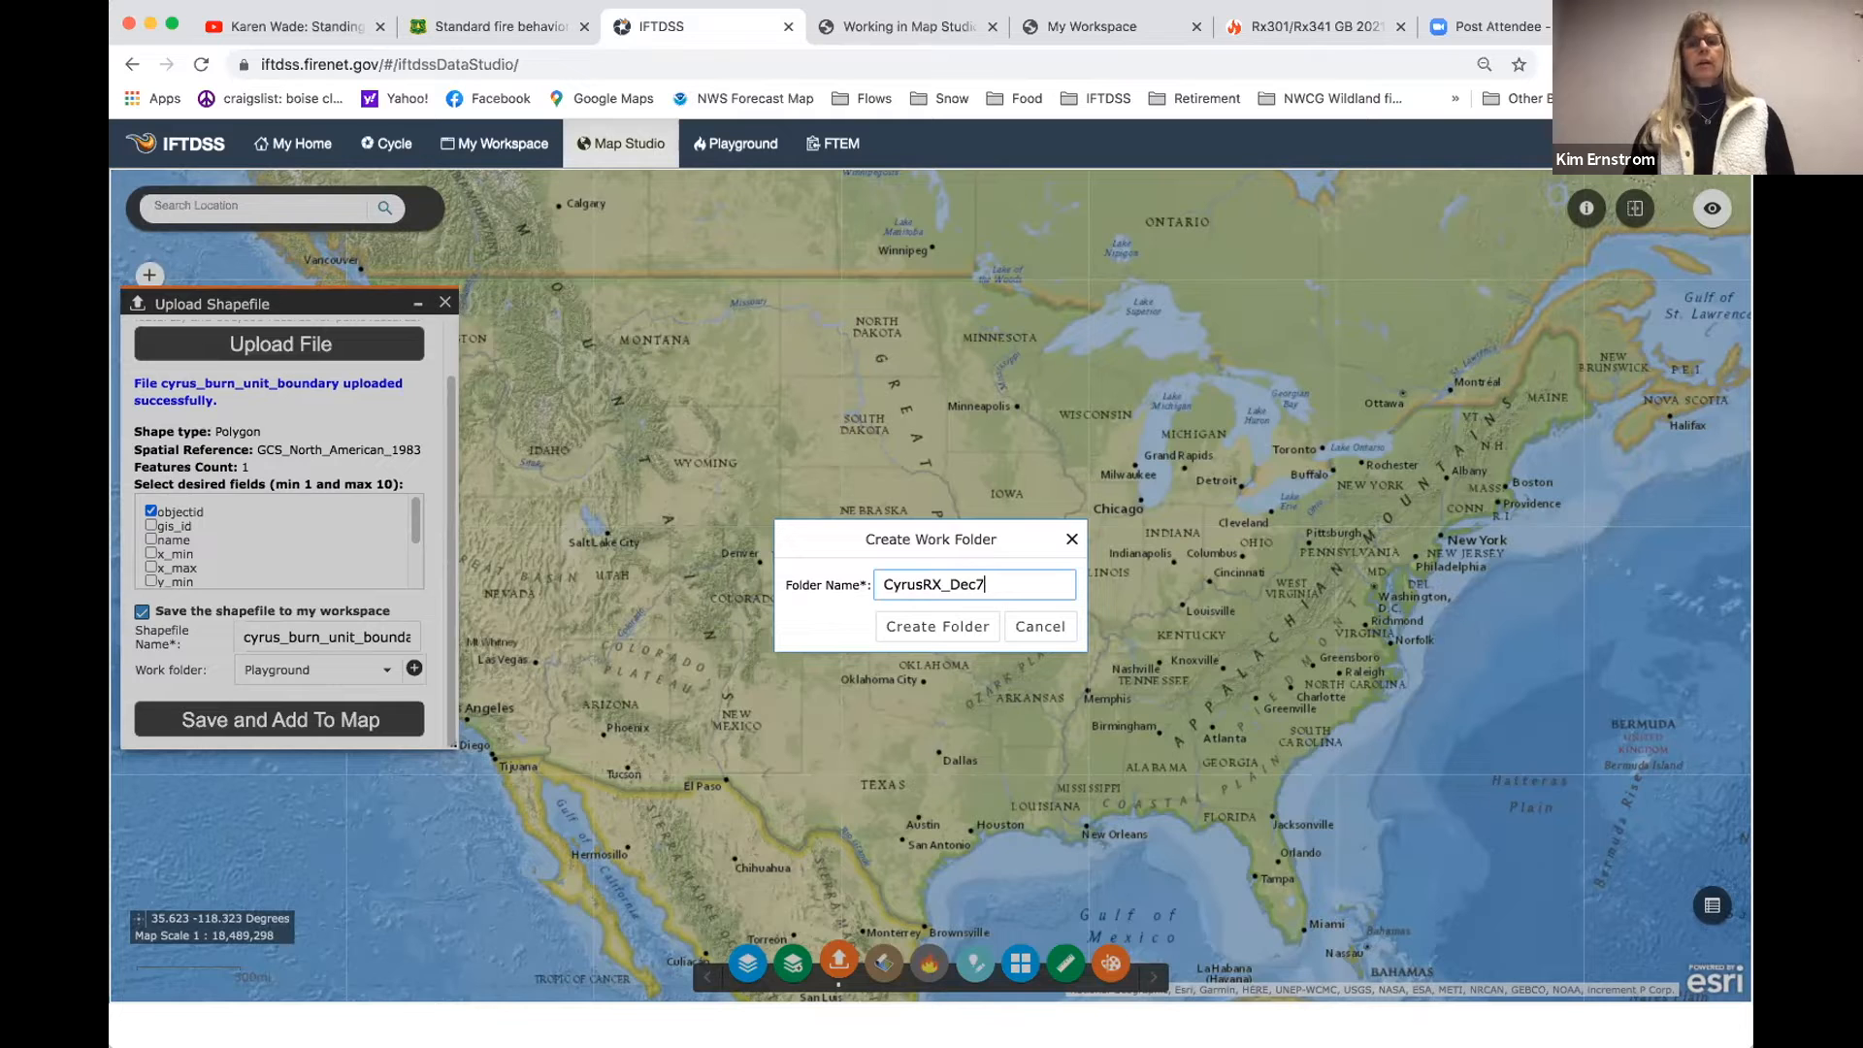
left_click(953, 627)
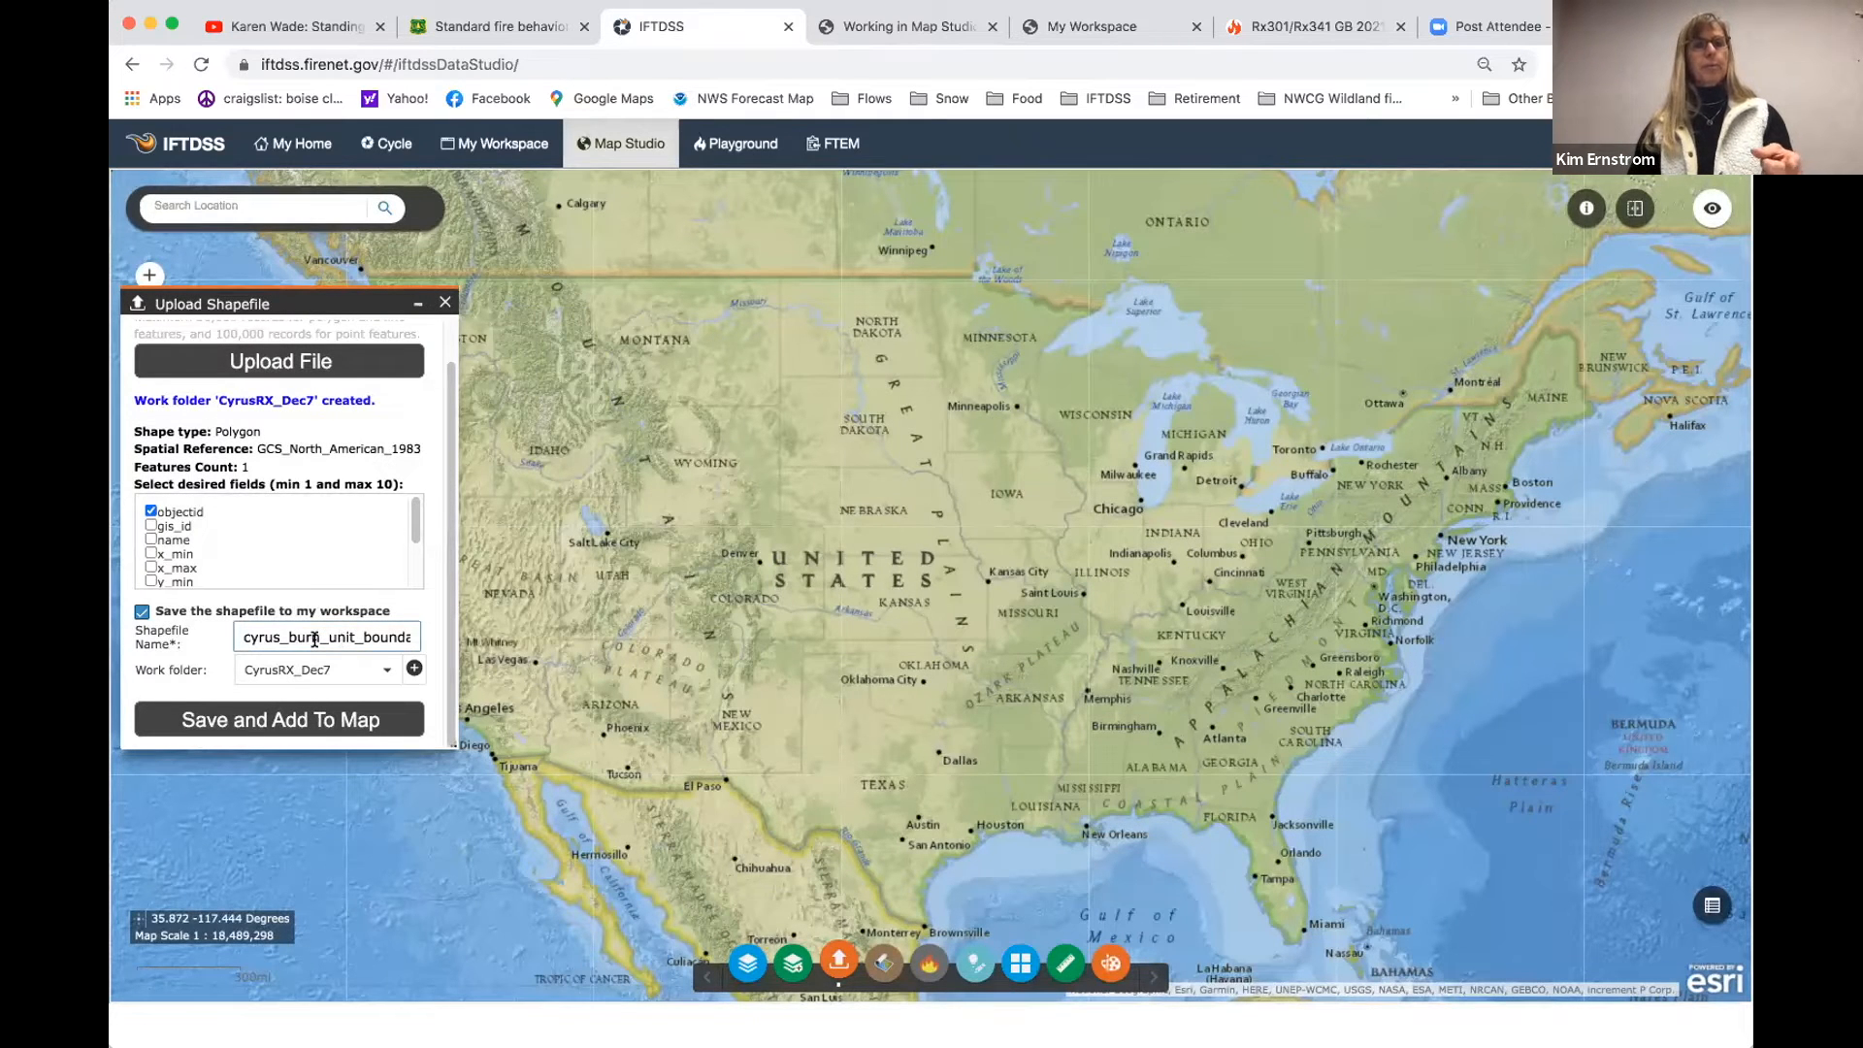
left_click(278, 723)
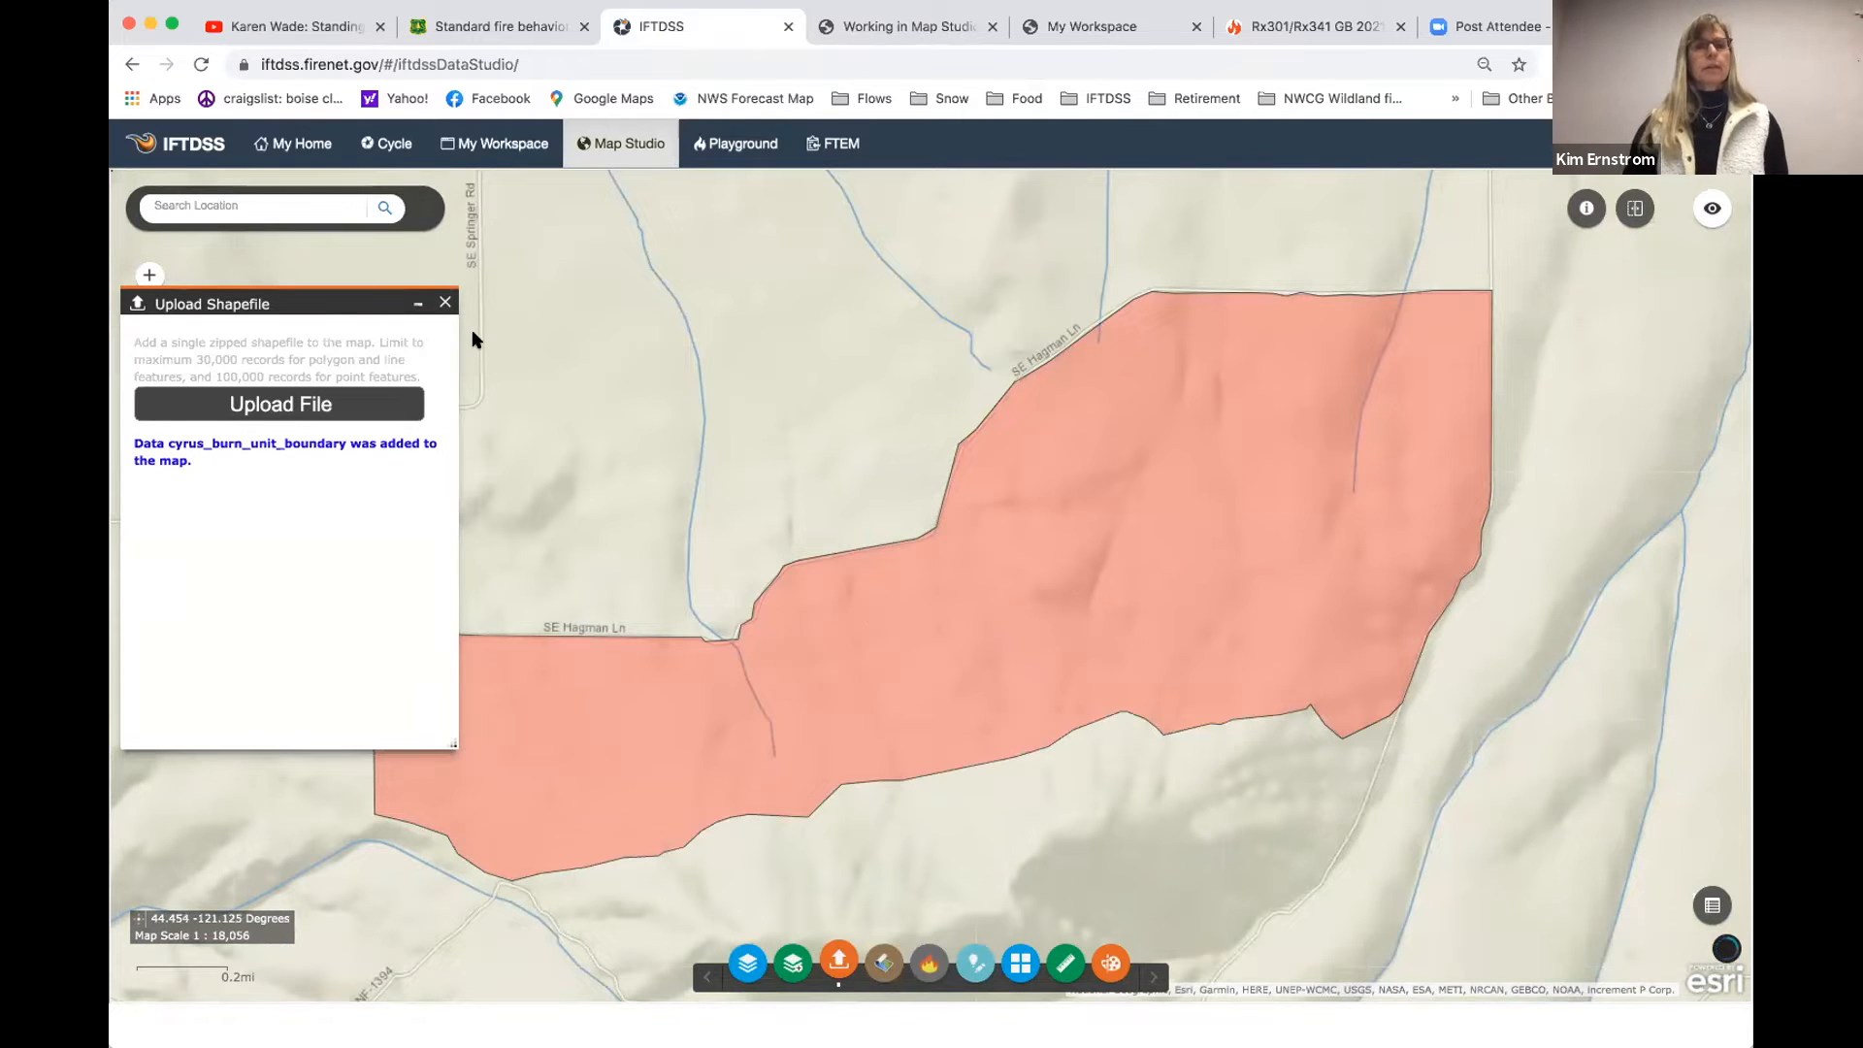
left_click(447, 303)
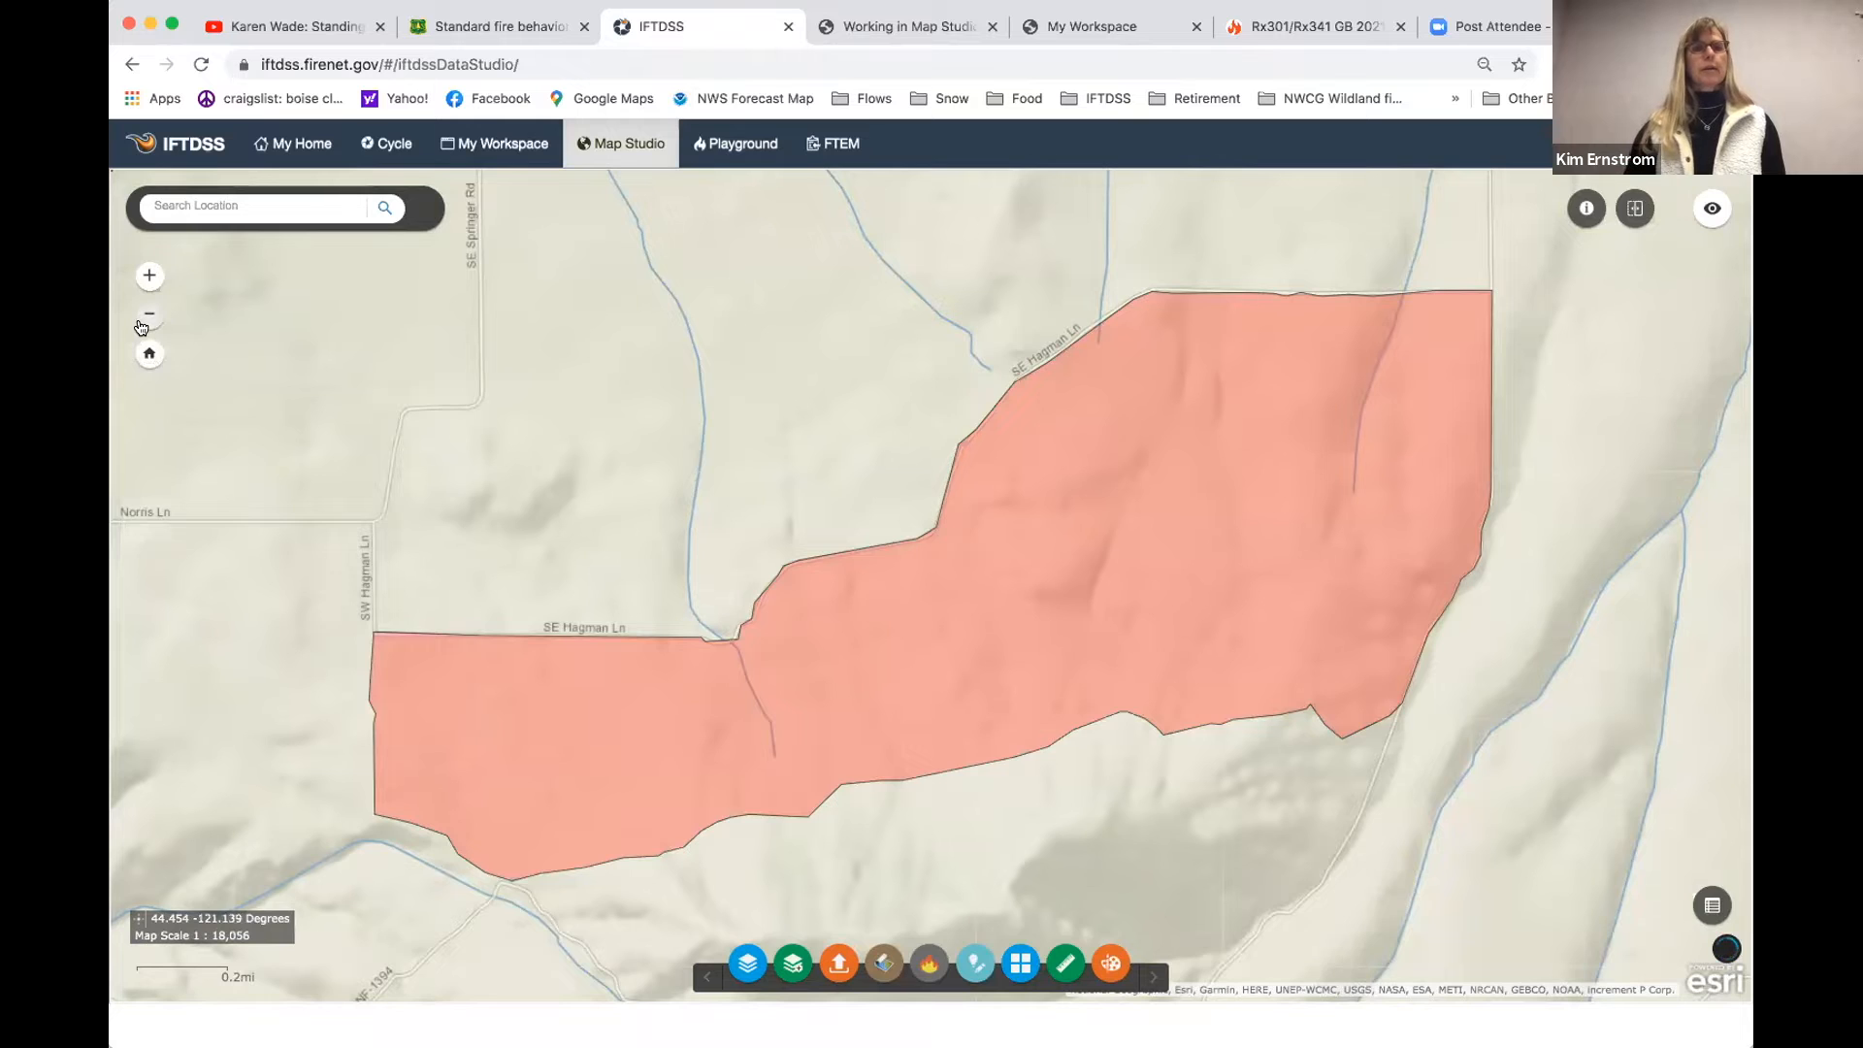
- Change the map's basemap to Imagery with Labels, keeping the whole burn unit in view
left_click(143, 321)
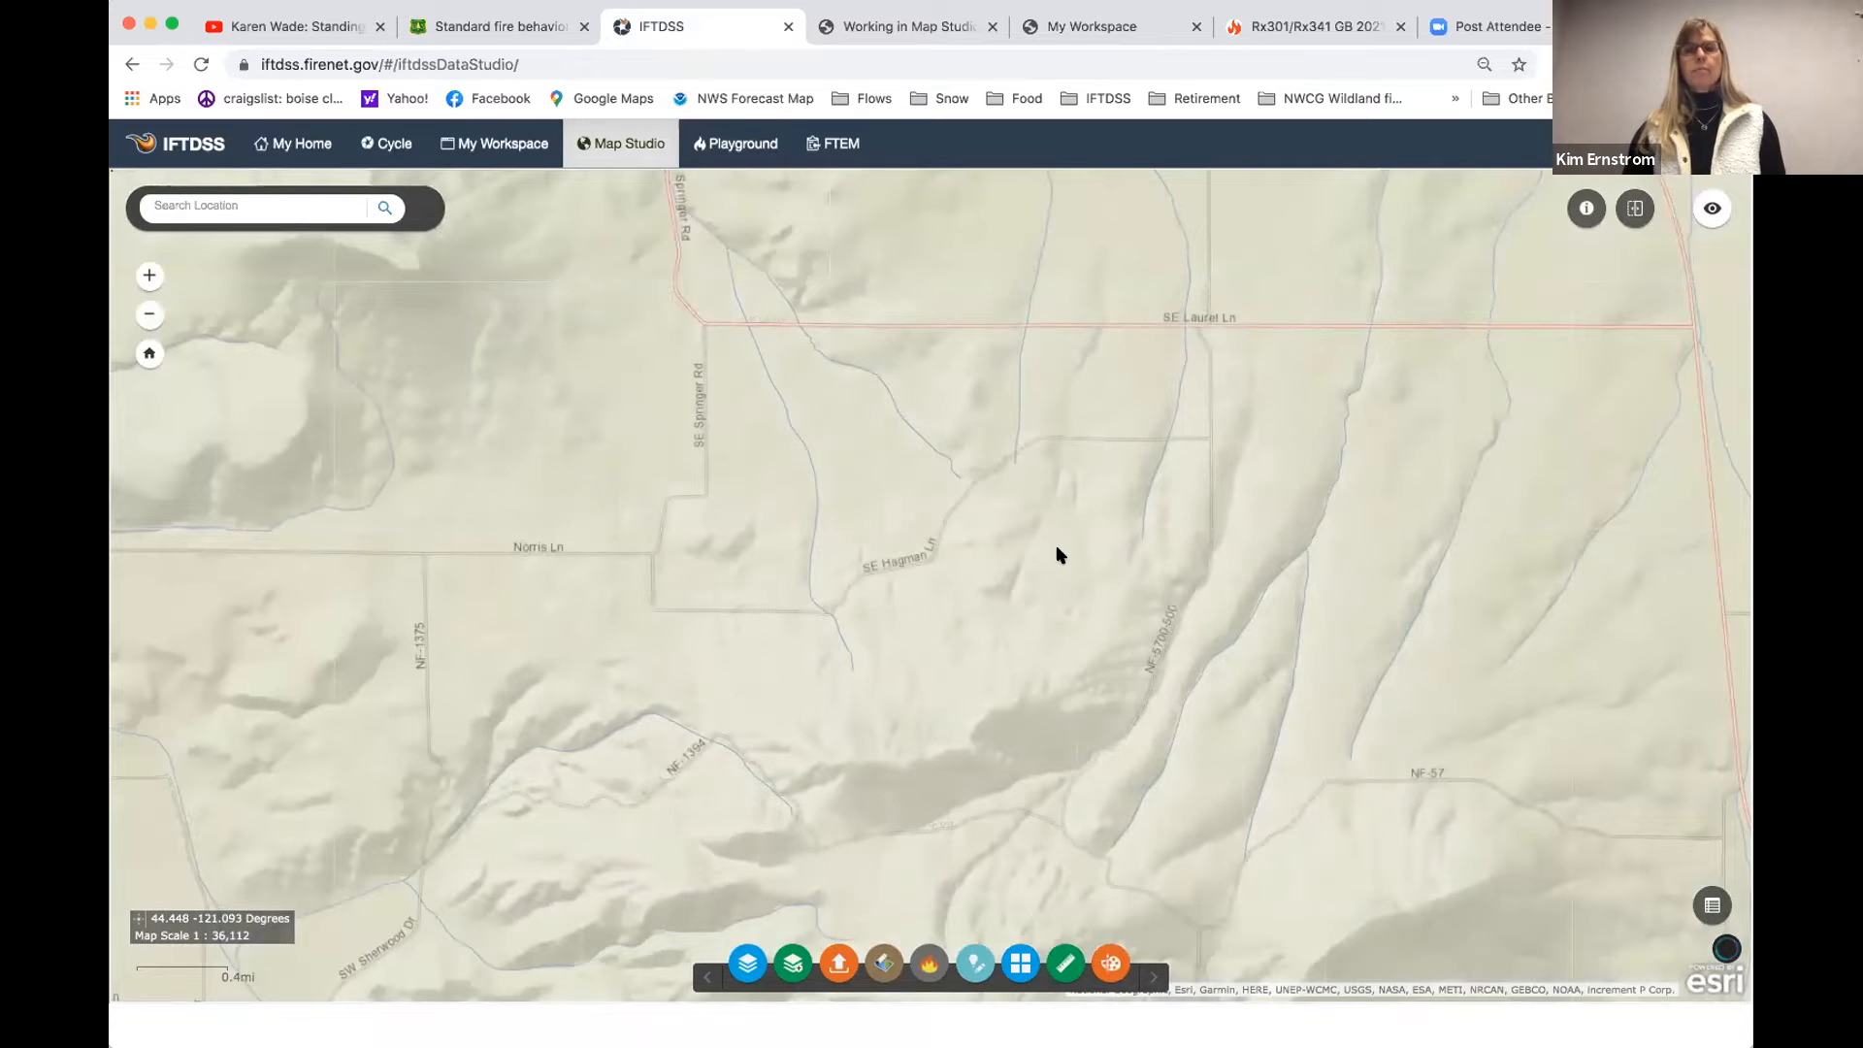
left_click_drag(1143, 538, 1160, 476)
left_click(1031, 962)
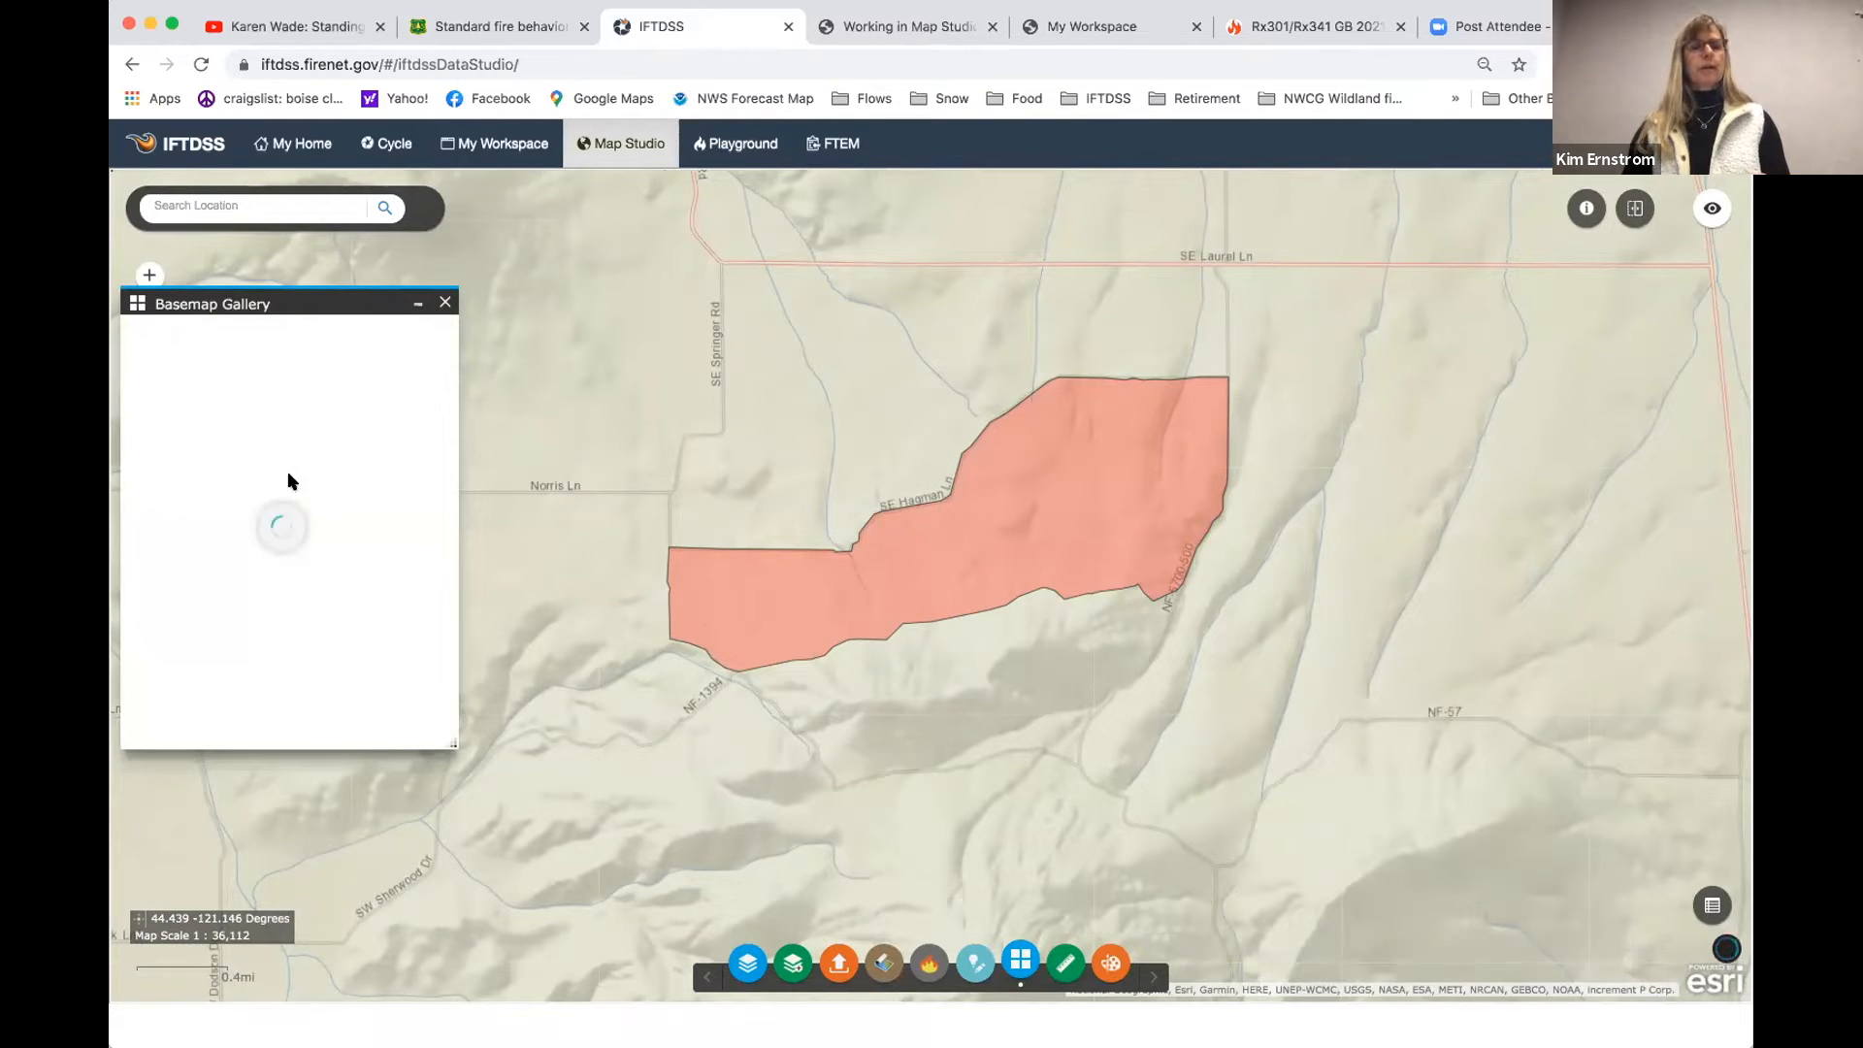
left_click_drag(281, 307, 299, 298)
left_click_drag(469, 731, 484, 814)
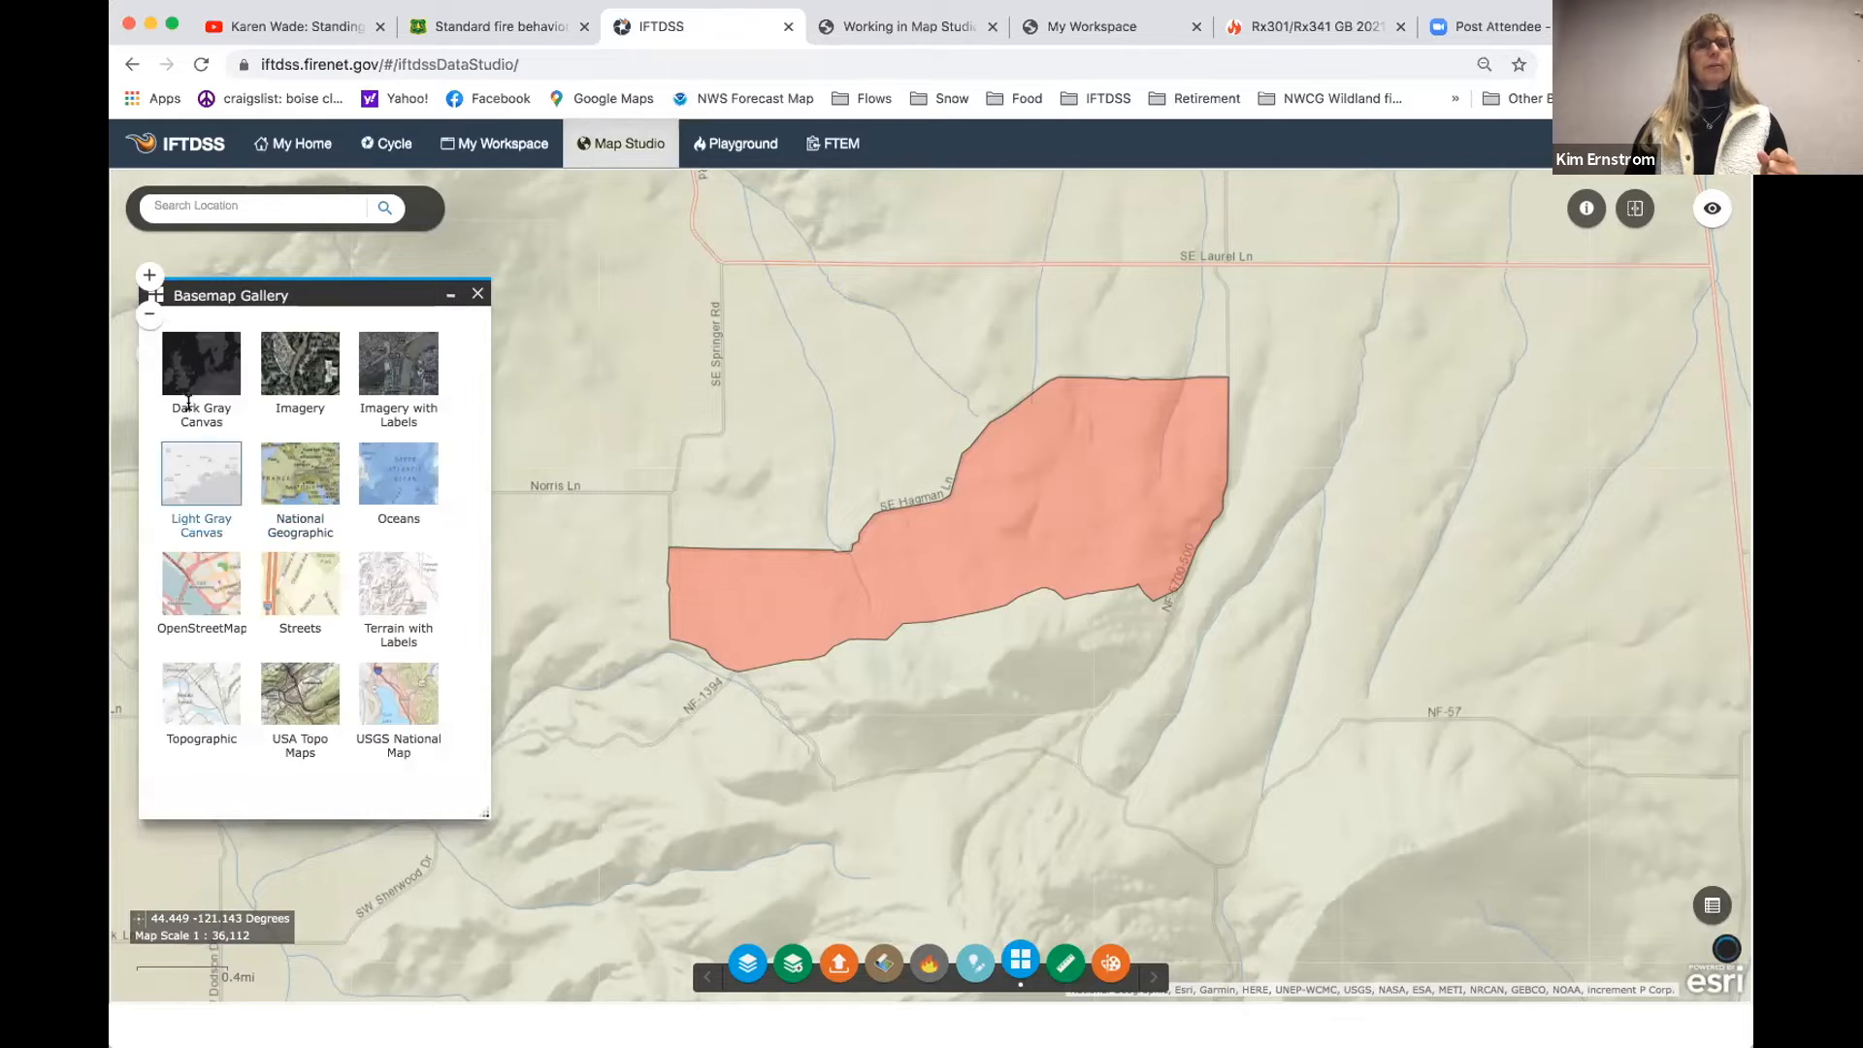
left_click(395, 369)
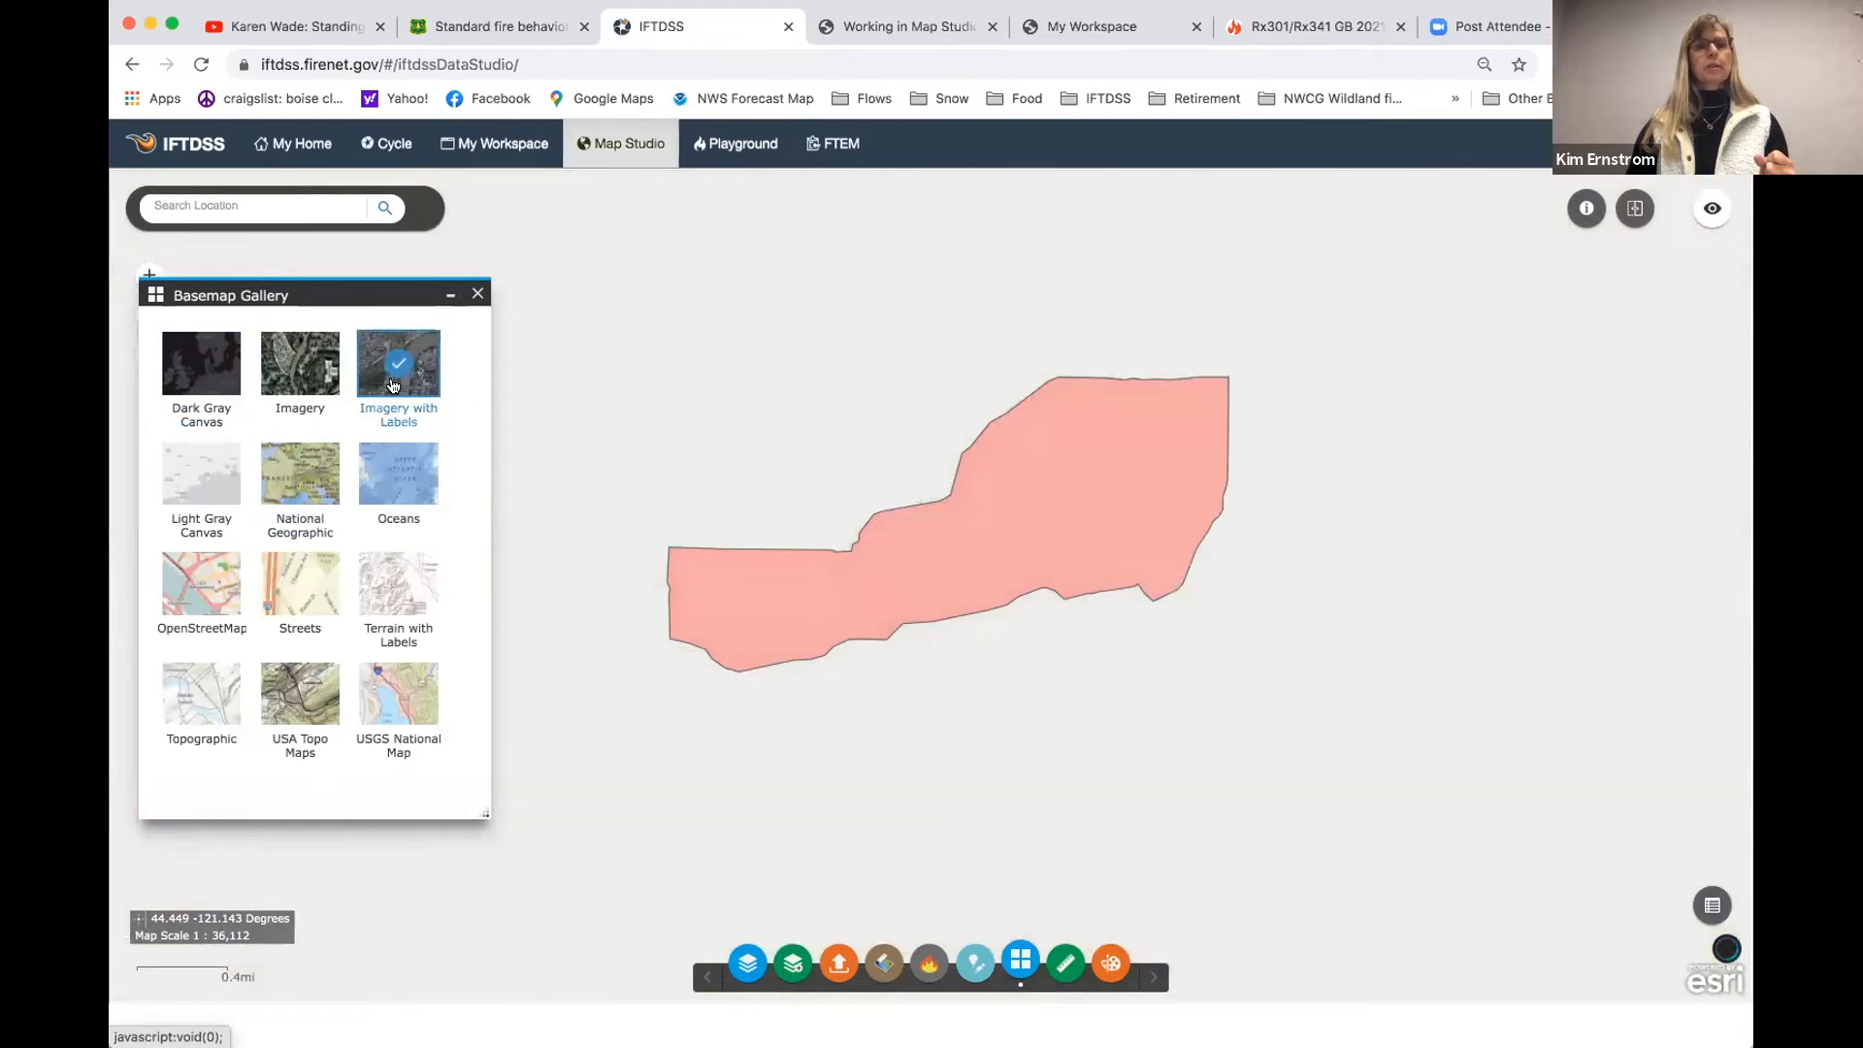
left_click(477, 296)
- Check the burn unit boundary's attributes and examine the vegetation along its northwestern edge up close
left_click(793, 574)
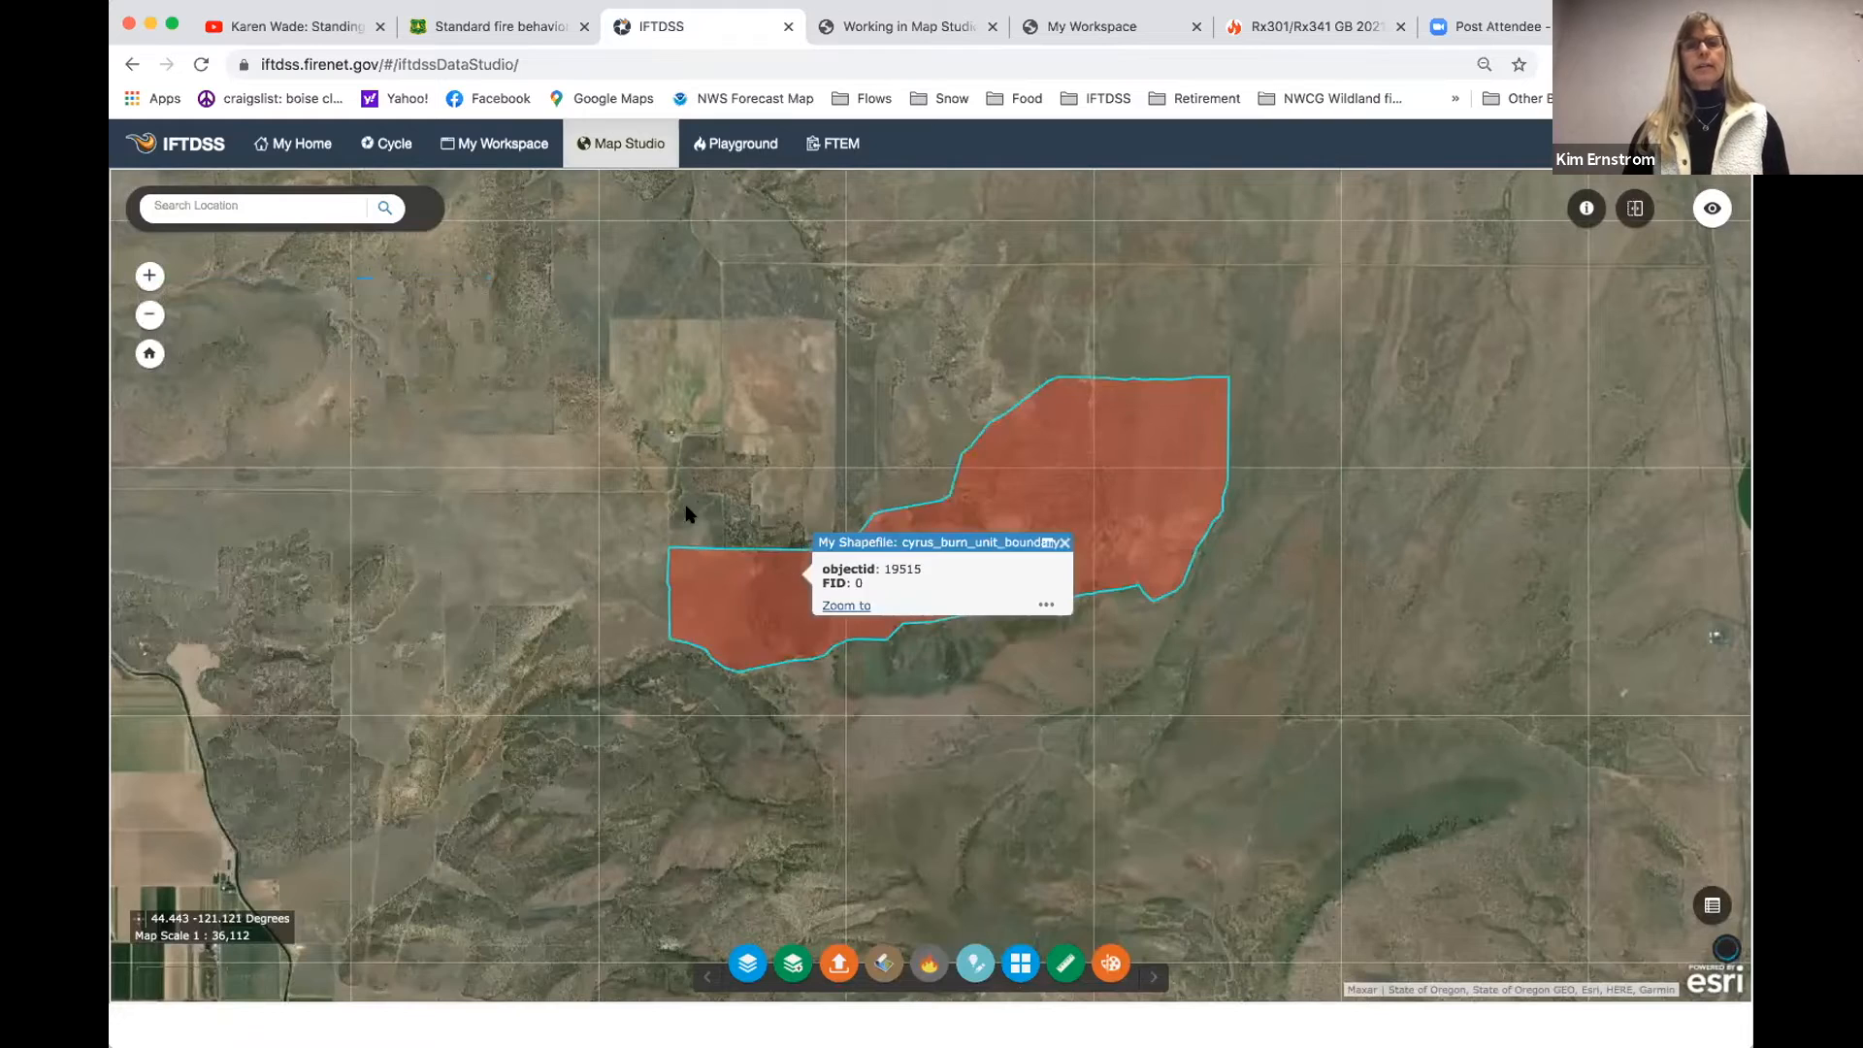
scroll(682, 482, "up", 1)
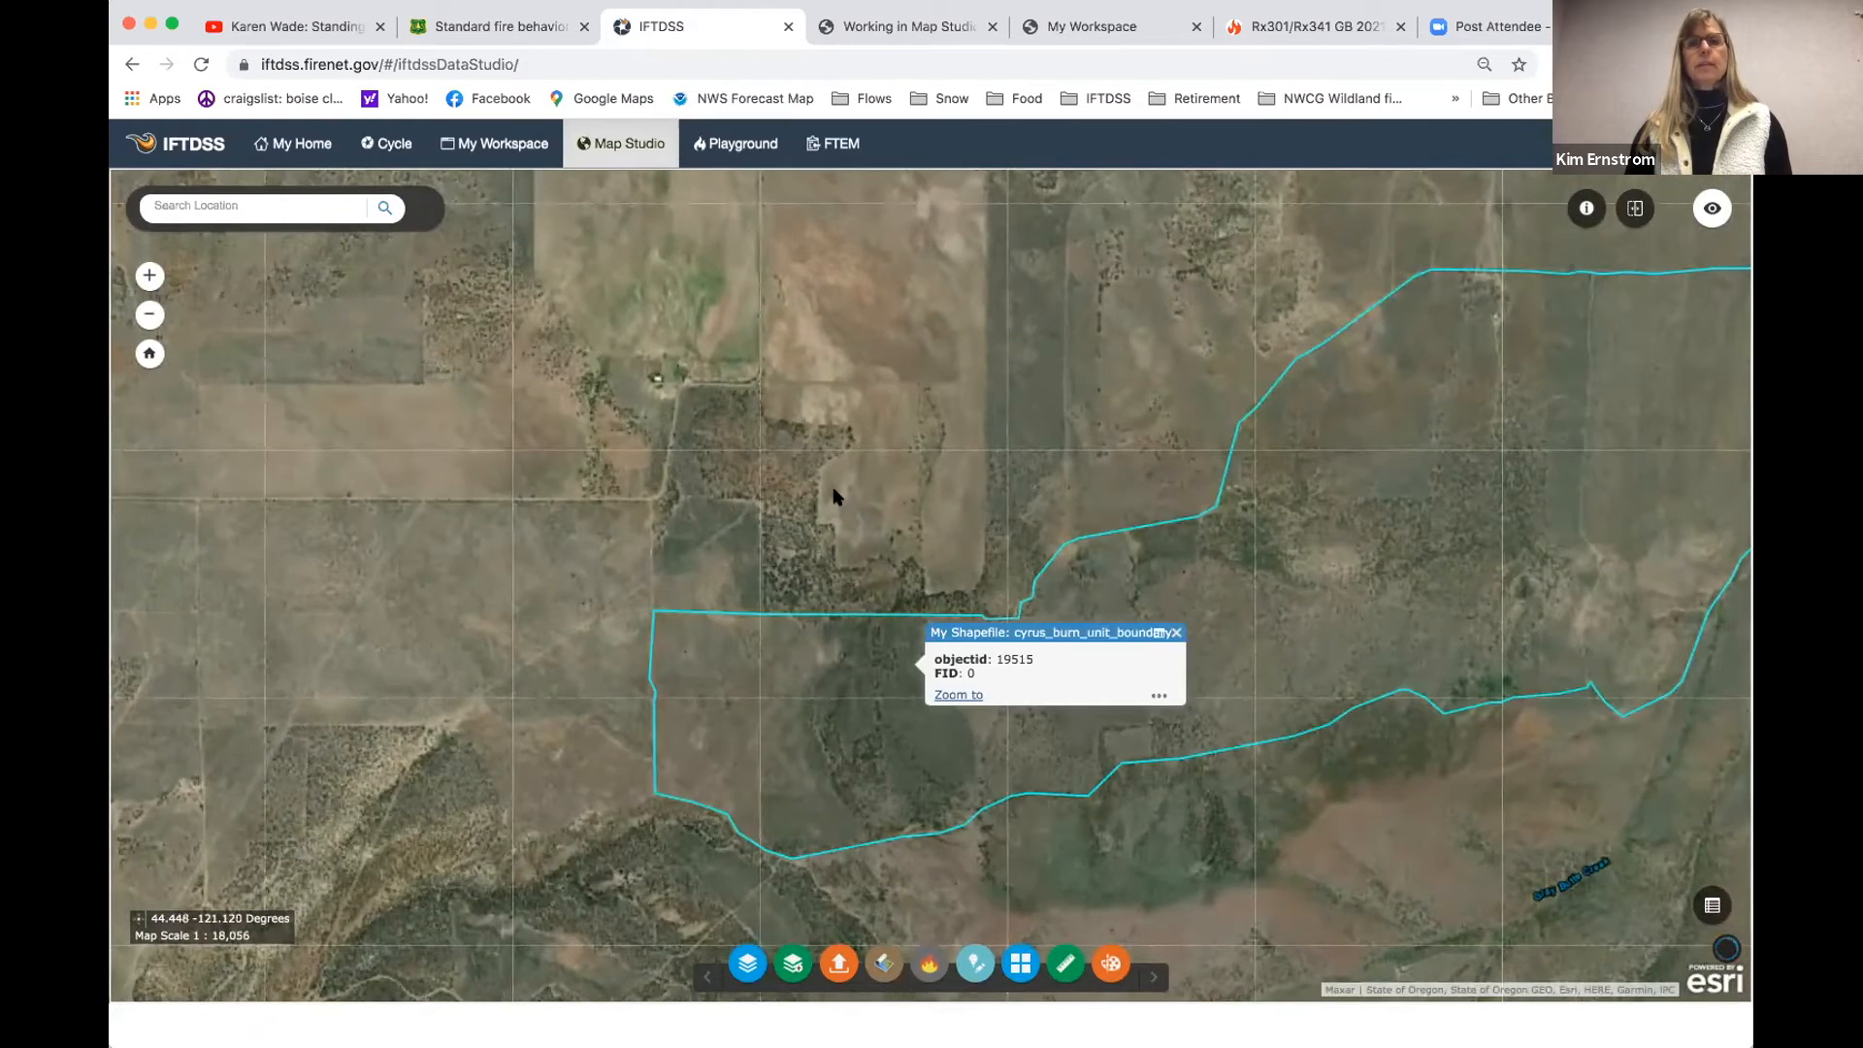
left_click_drag(675, 476, 498, 463)
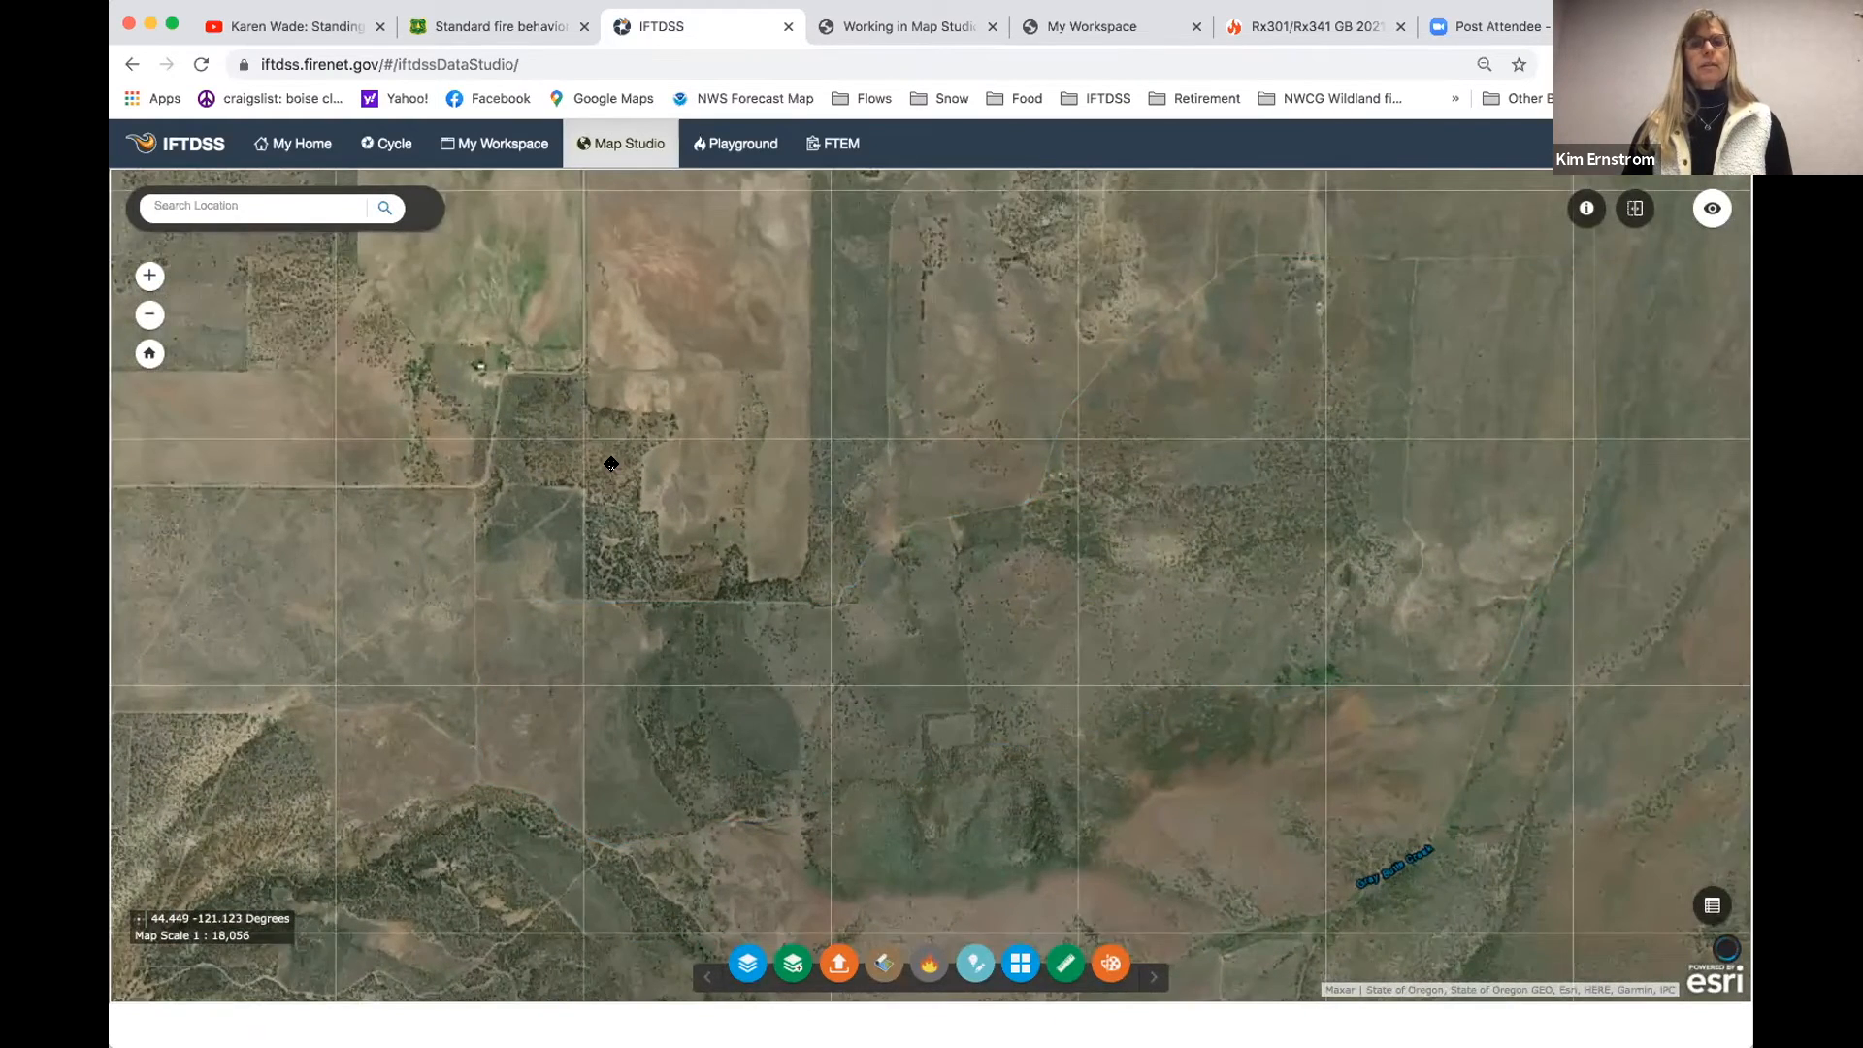
scroll(611, 464, "up", 1)
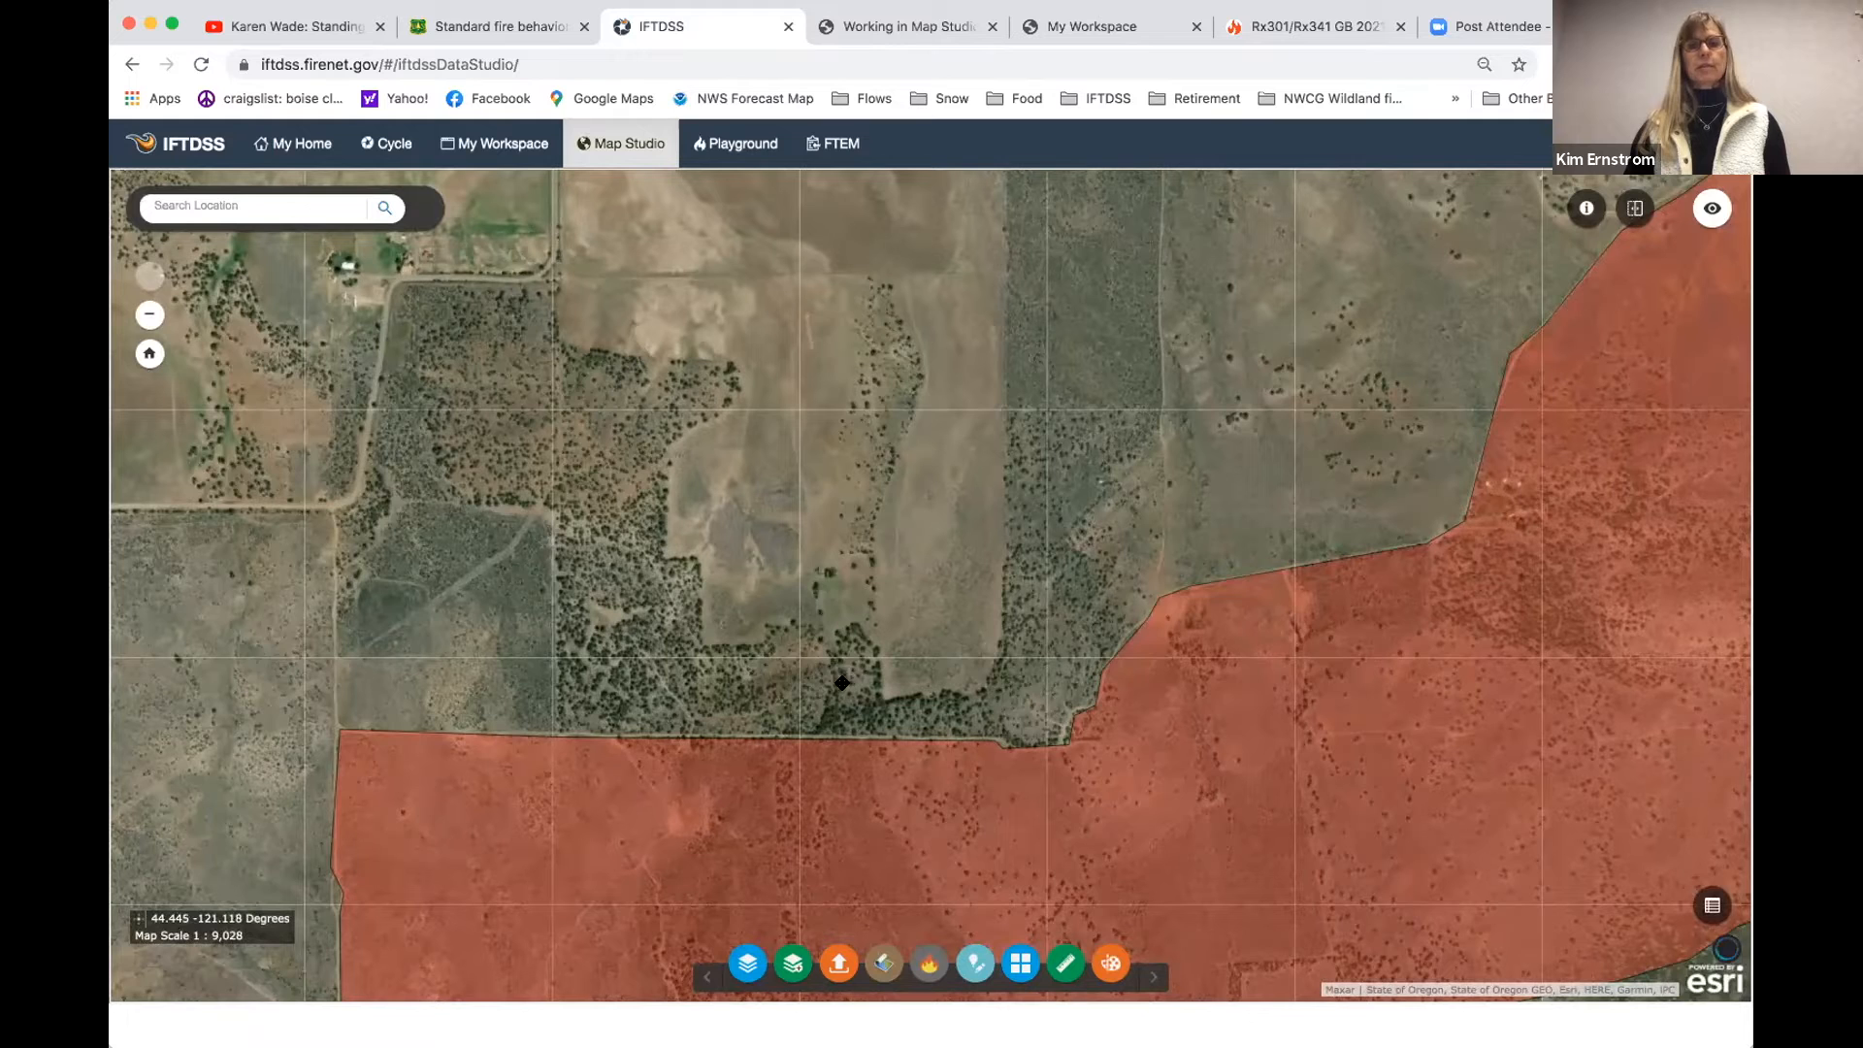
- Examine the vegetation, fields and structures around the burn unit's northwestern side, finishing with the whole unit in view
left_click_drag(798, 655, 825, 349)
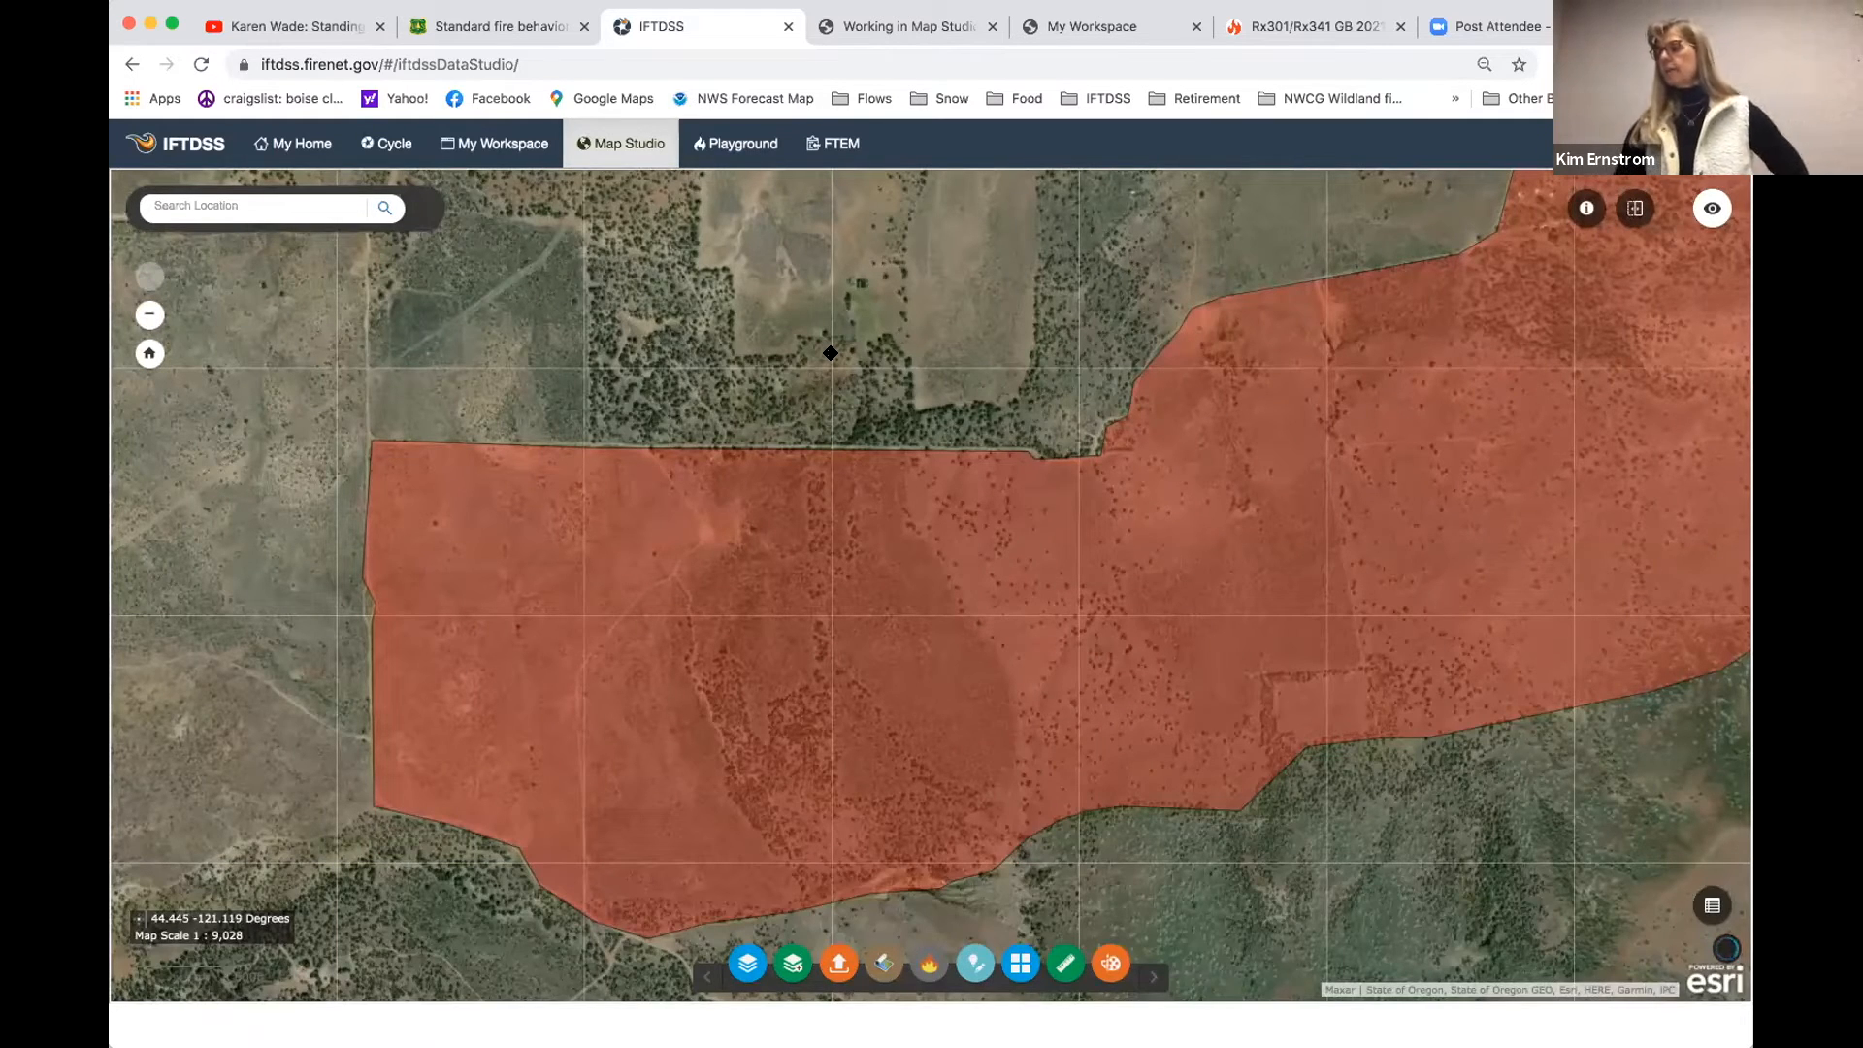
left_click_drag(835, 355, 1039, 719)
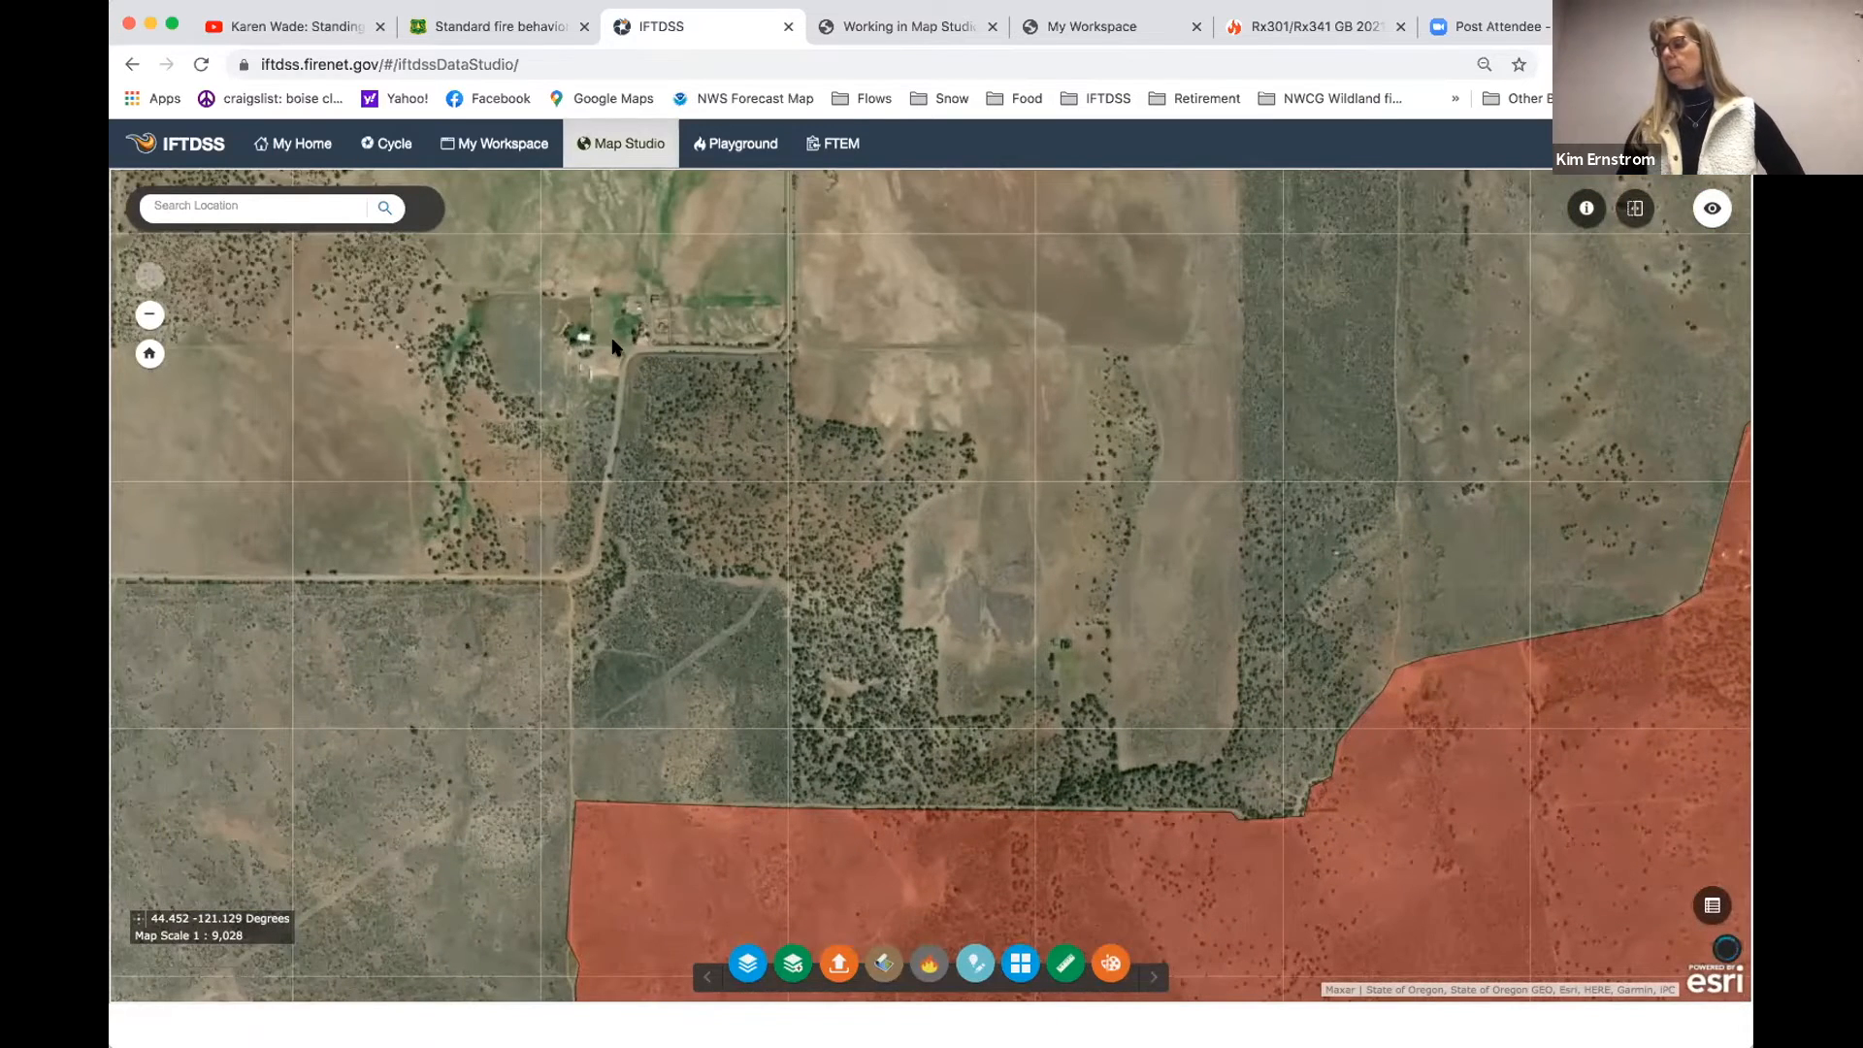
left_click_drag(923, 500, 723, 341)
left_click(149, 314)
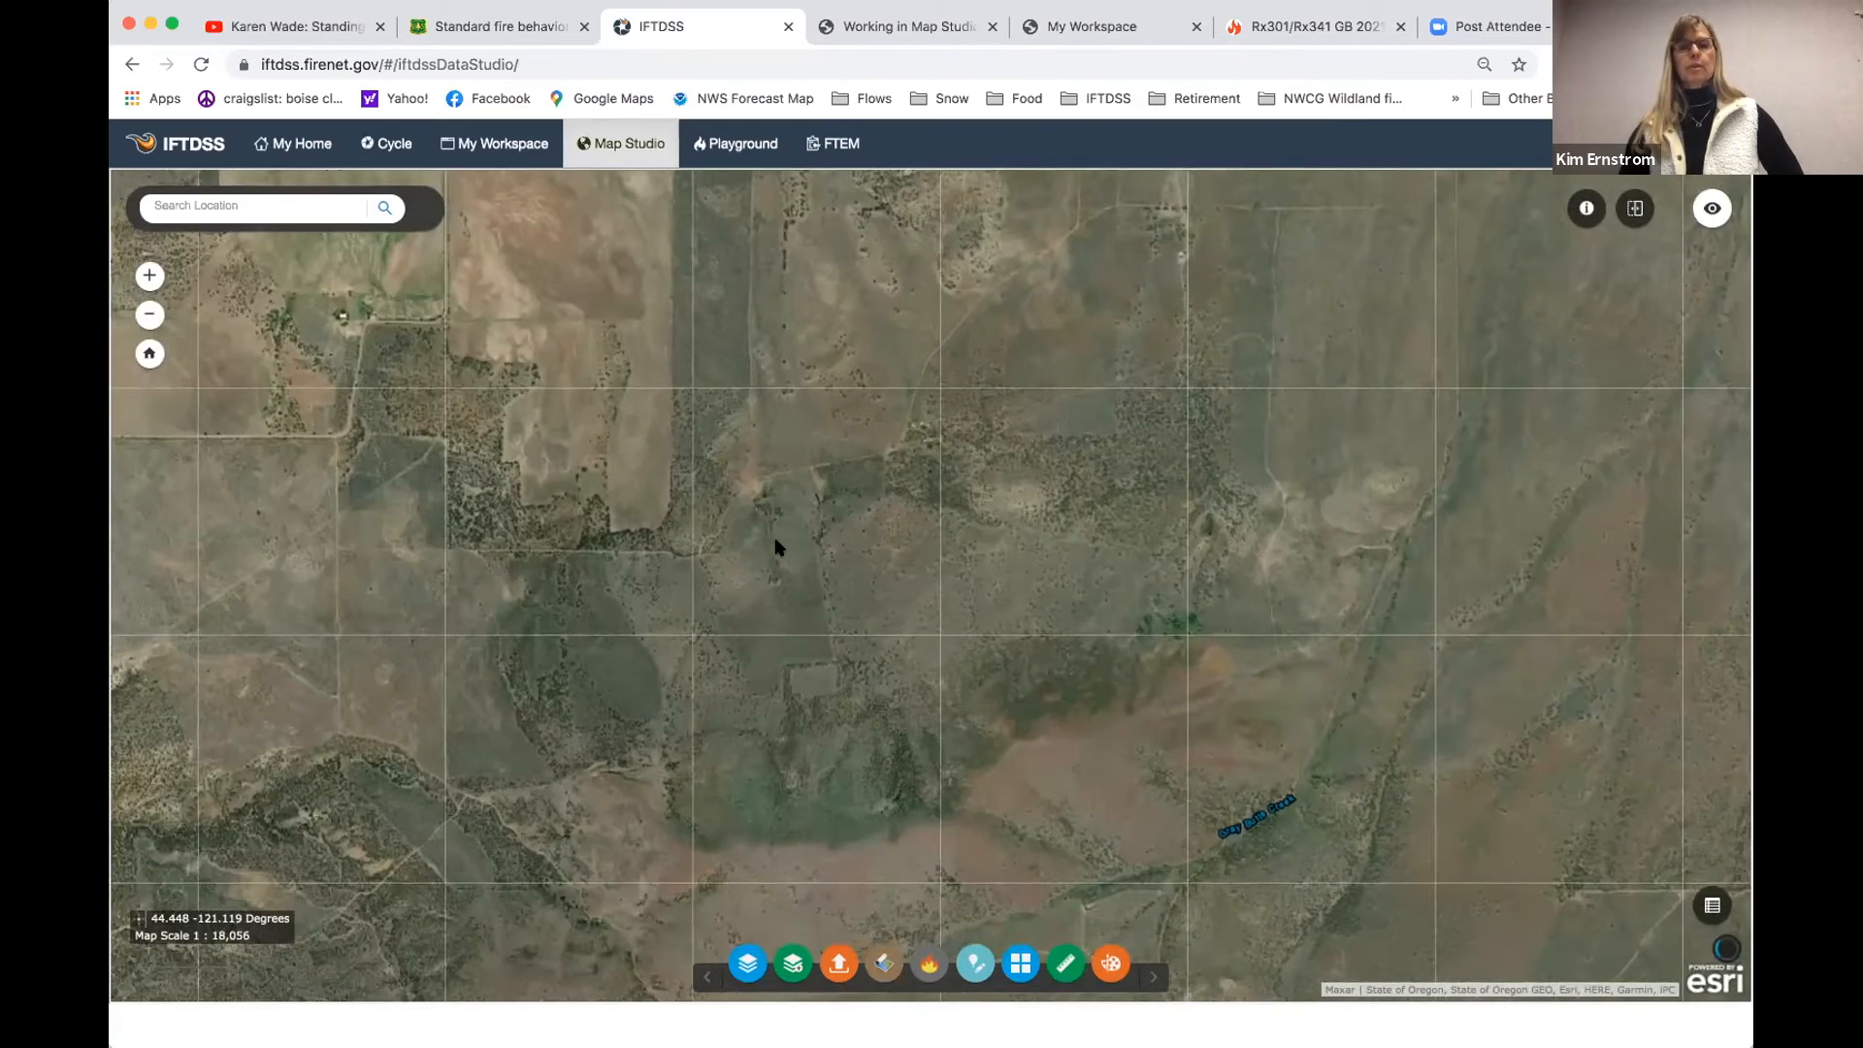
left_click_drag(611, 406, 774, 379)
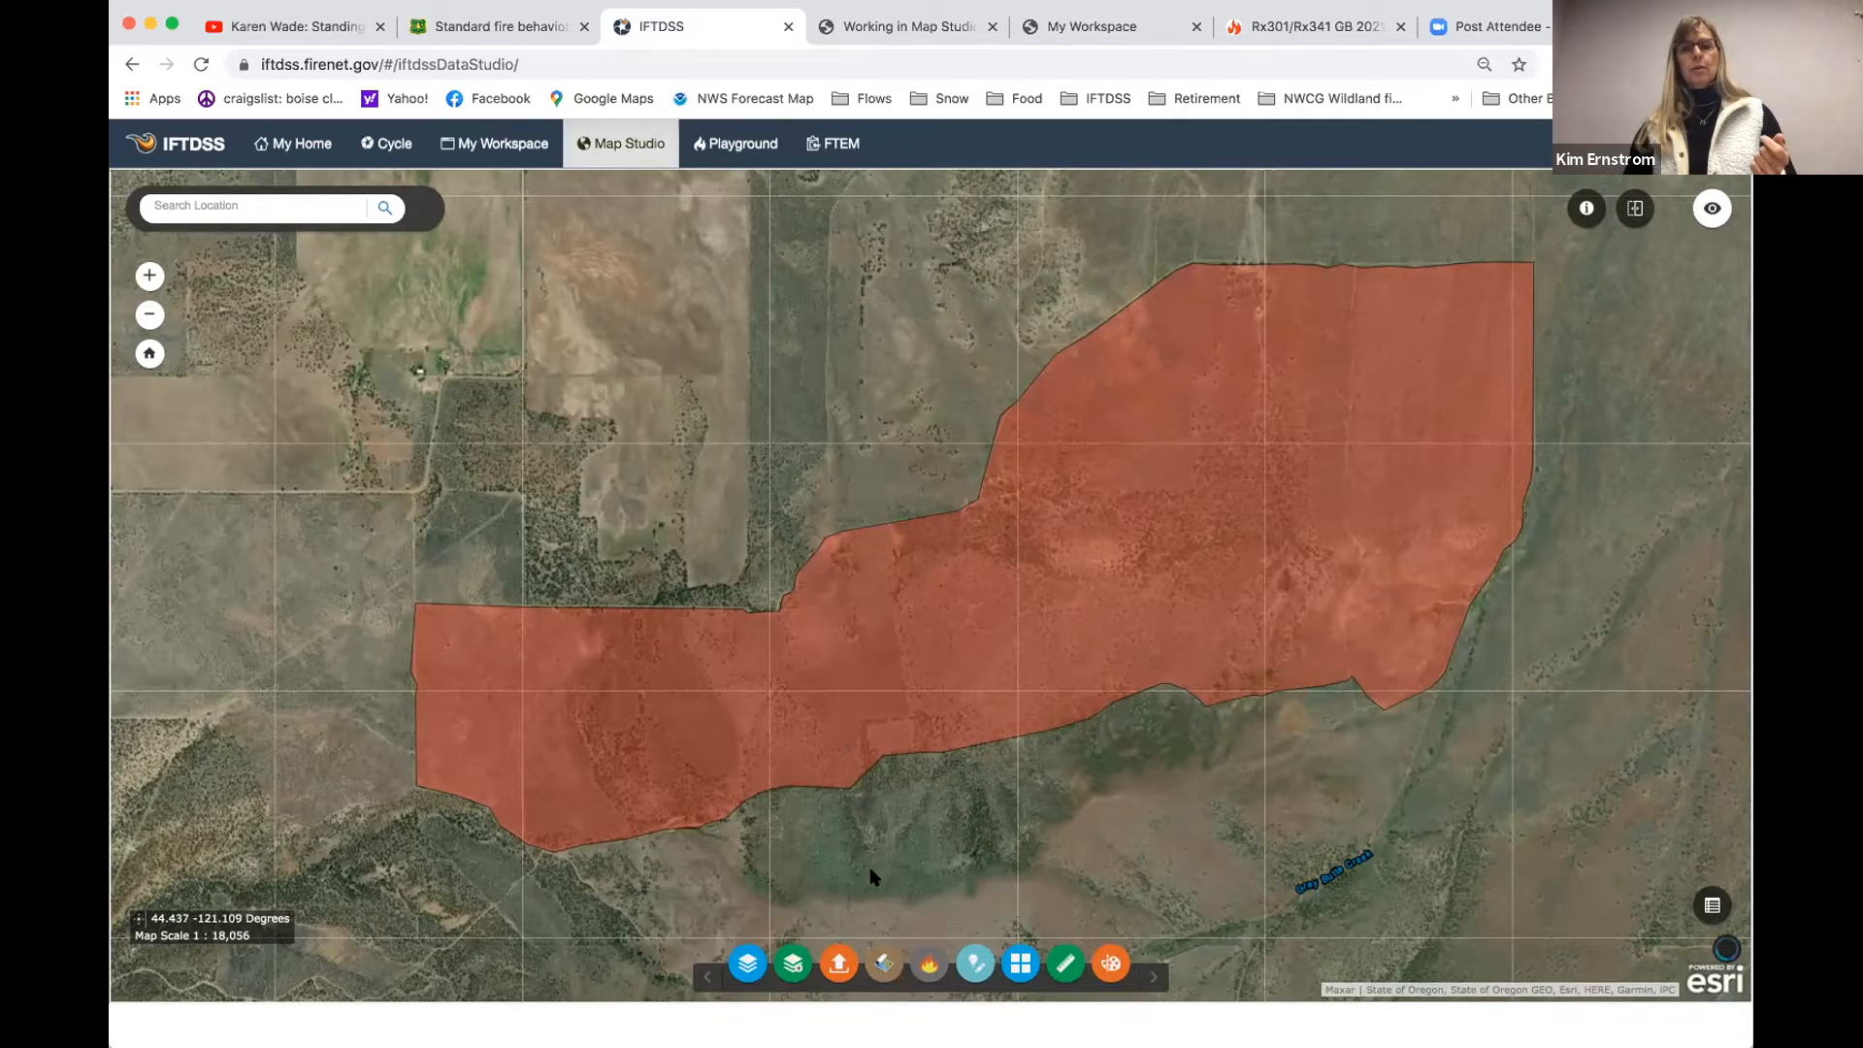
- Start a new landscape with the Landscape Tools, using the existing cyrus_burn_unit_boundary shape as its area of interest
left_click(885, 966)
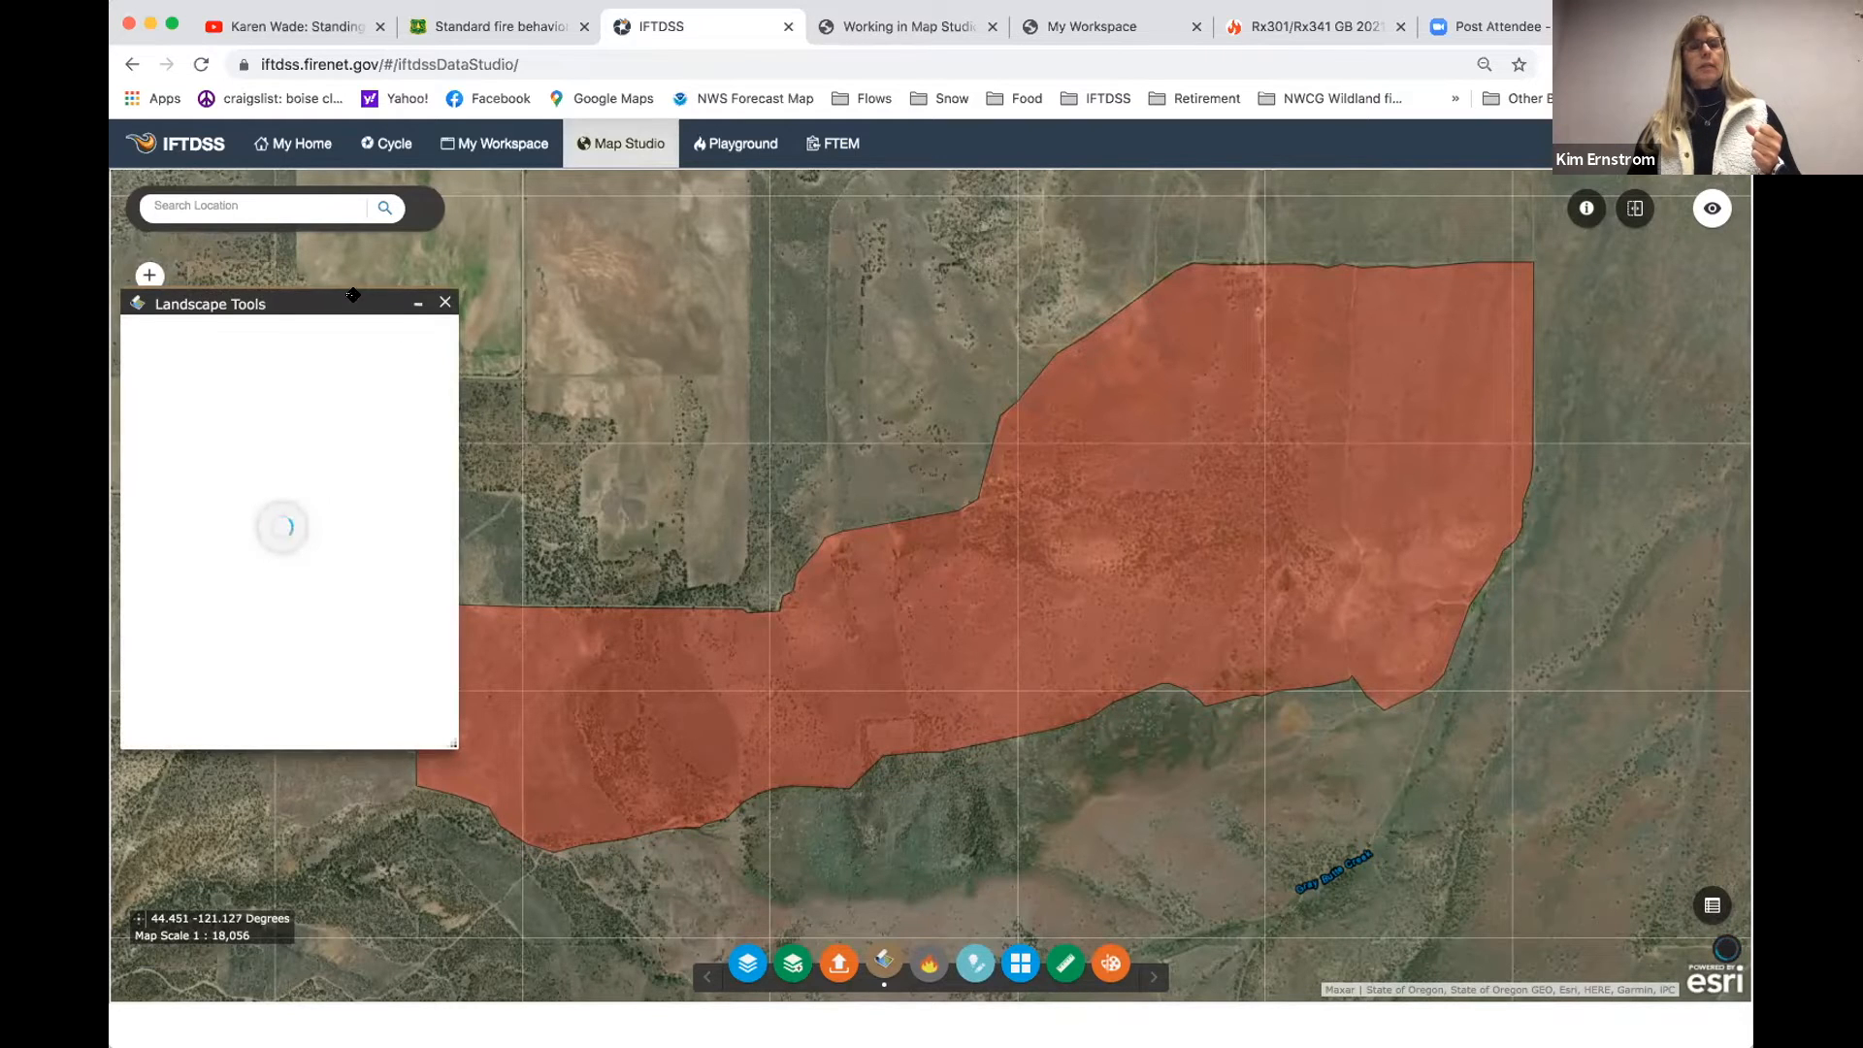
left_click_drag(342, 299, 397, 273)
left_click_drag(509, 718, 511, 806)
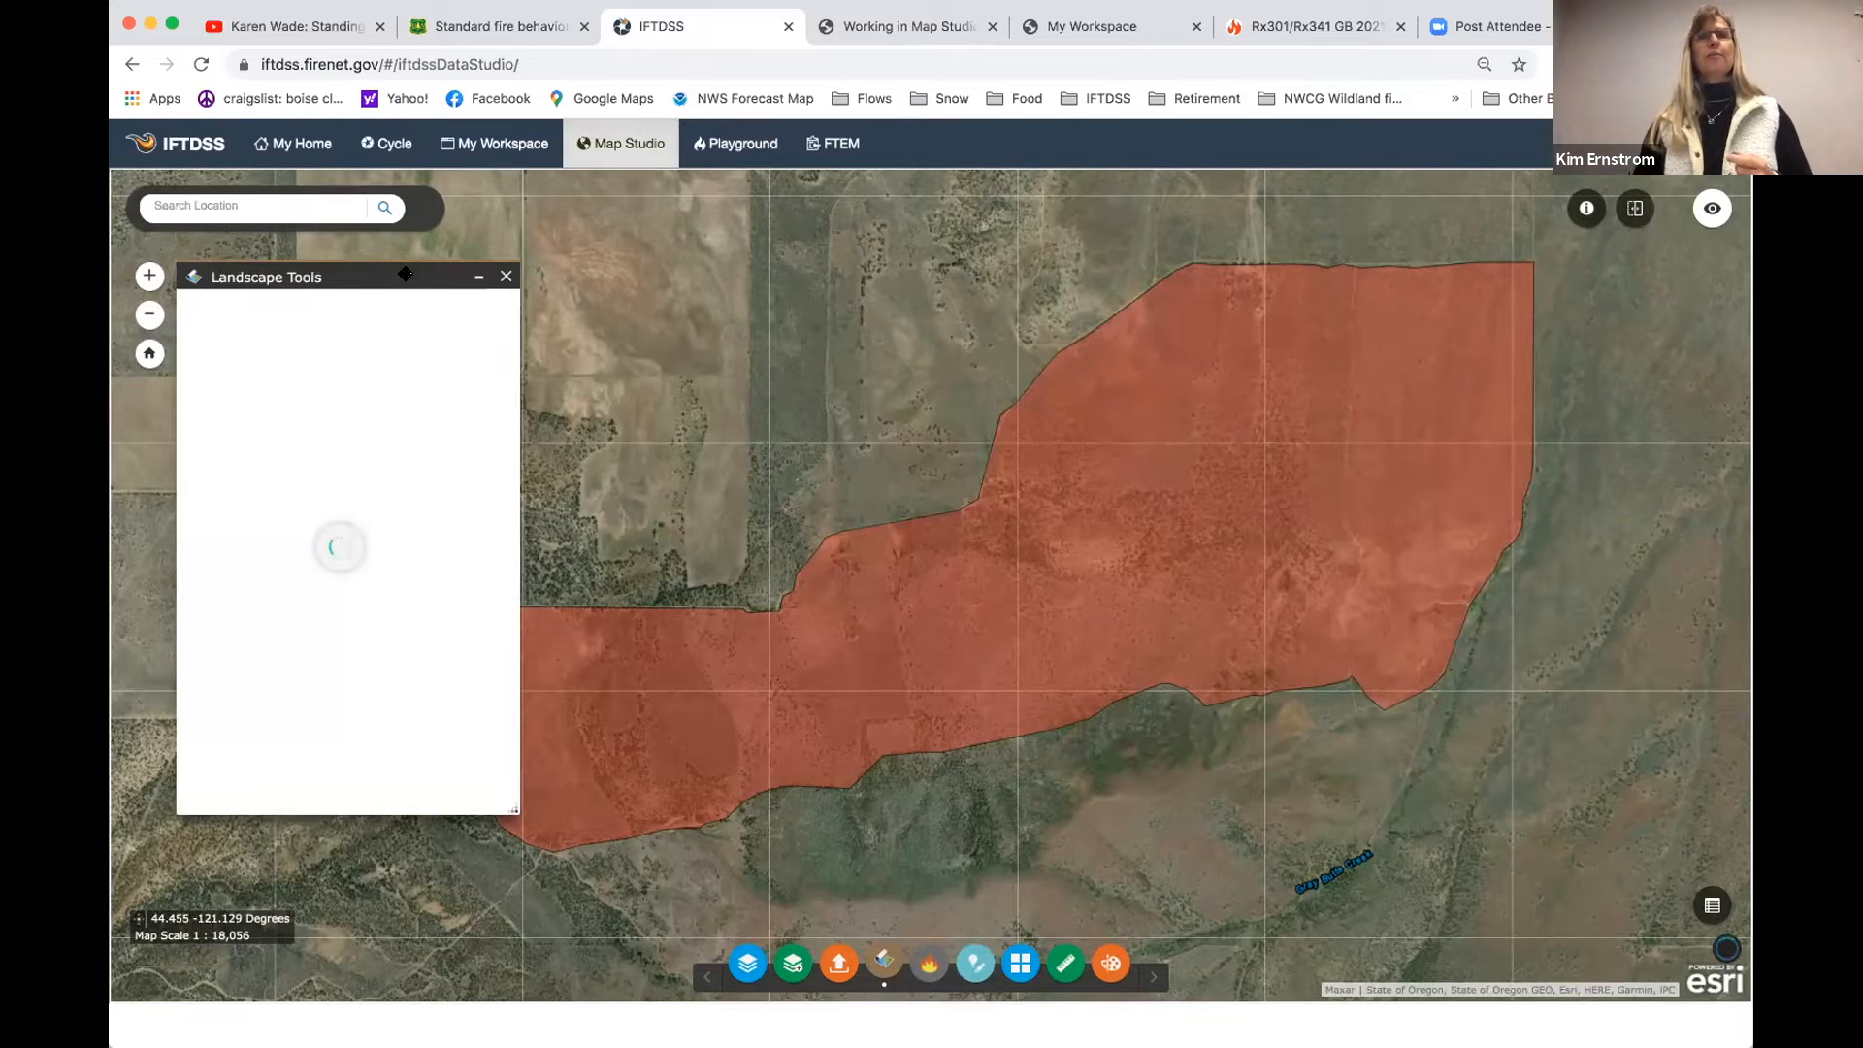
mouse_move(405, 275)
left_mouse_down()
mouse_move(374, 273)
mouse_move(418, 279)
left_mouse_up()
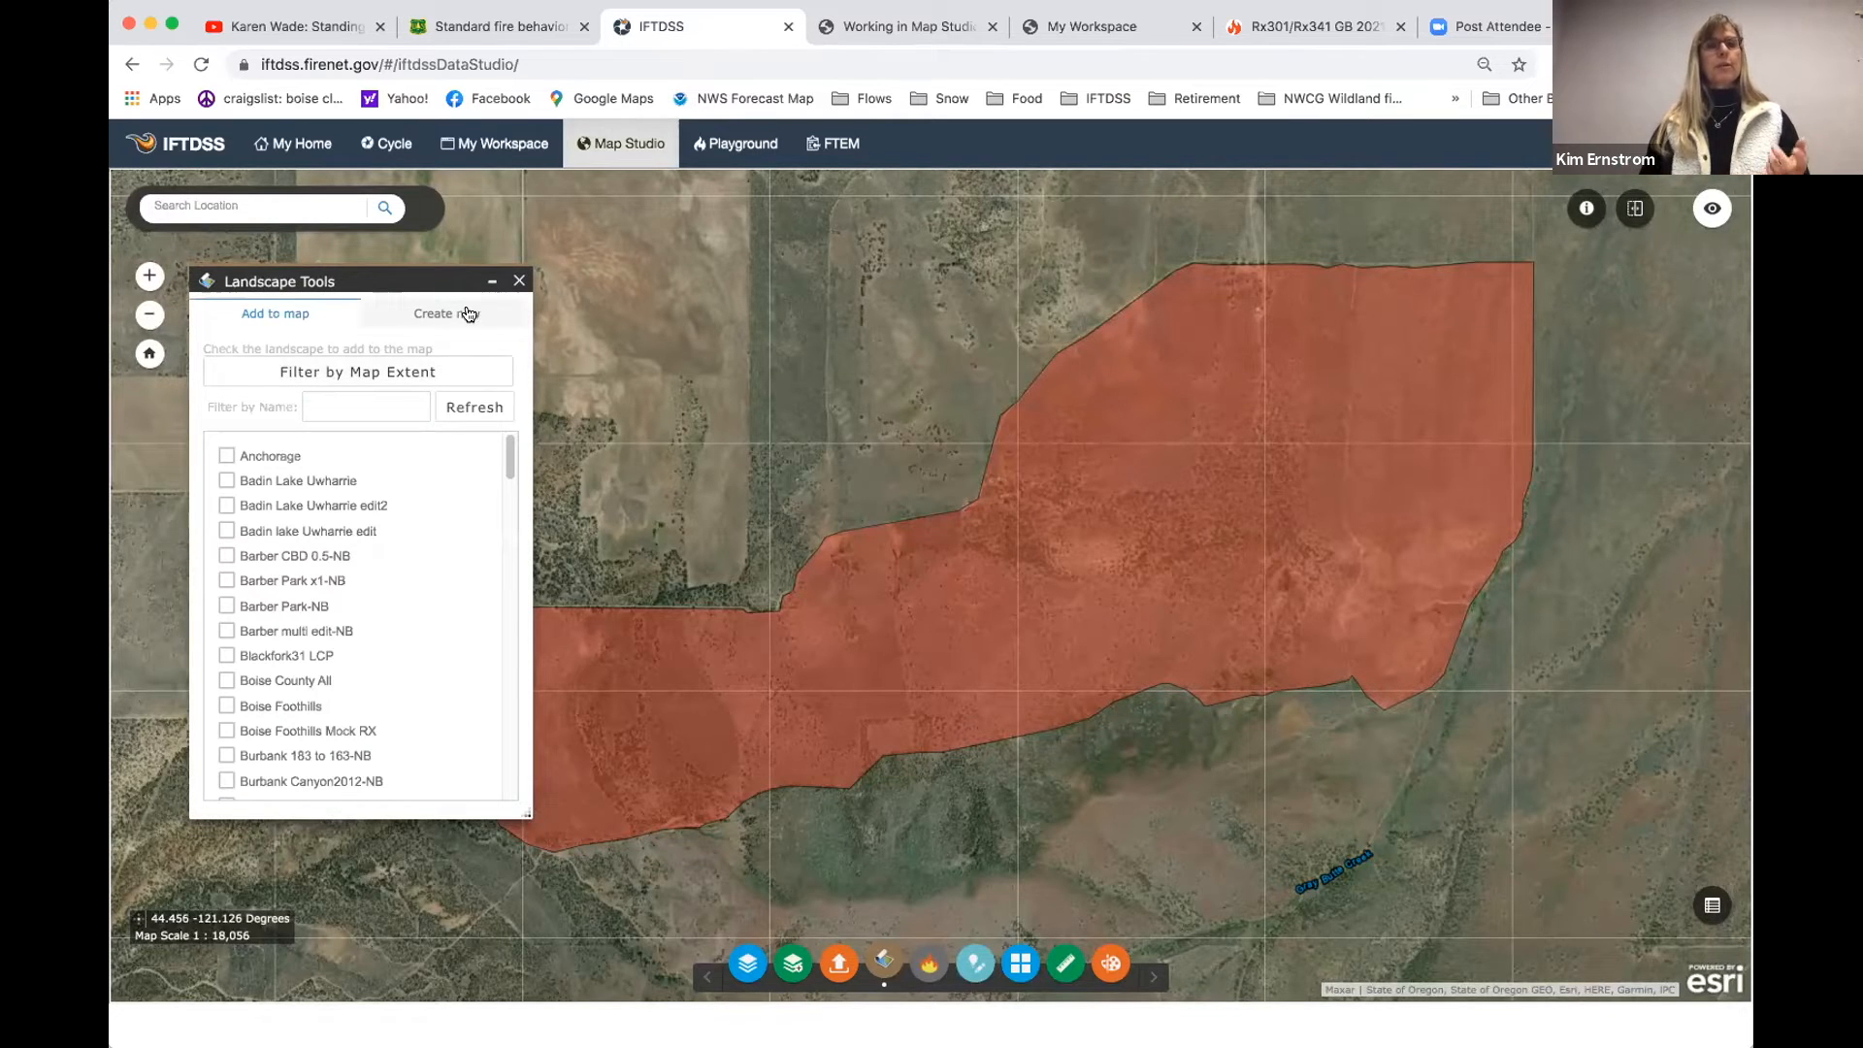
left_click(469, 314)
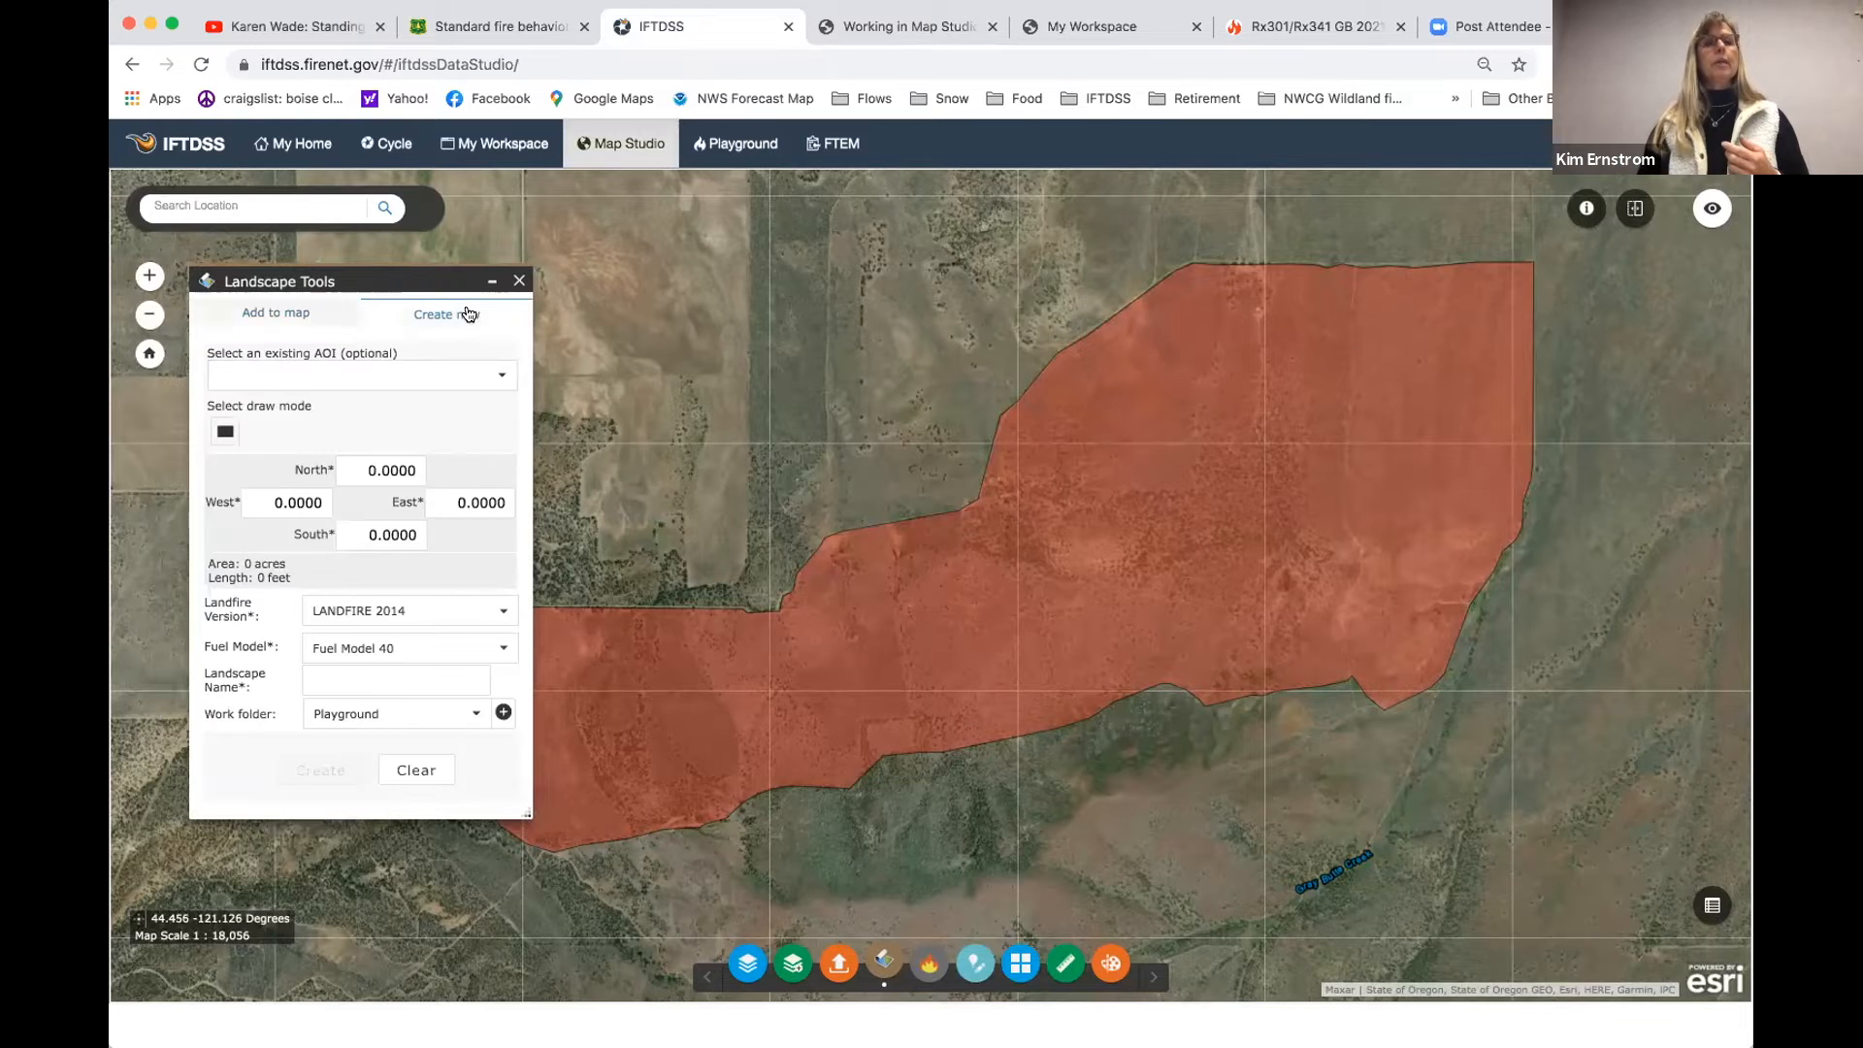
left_click(456, 382)
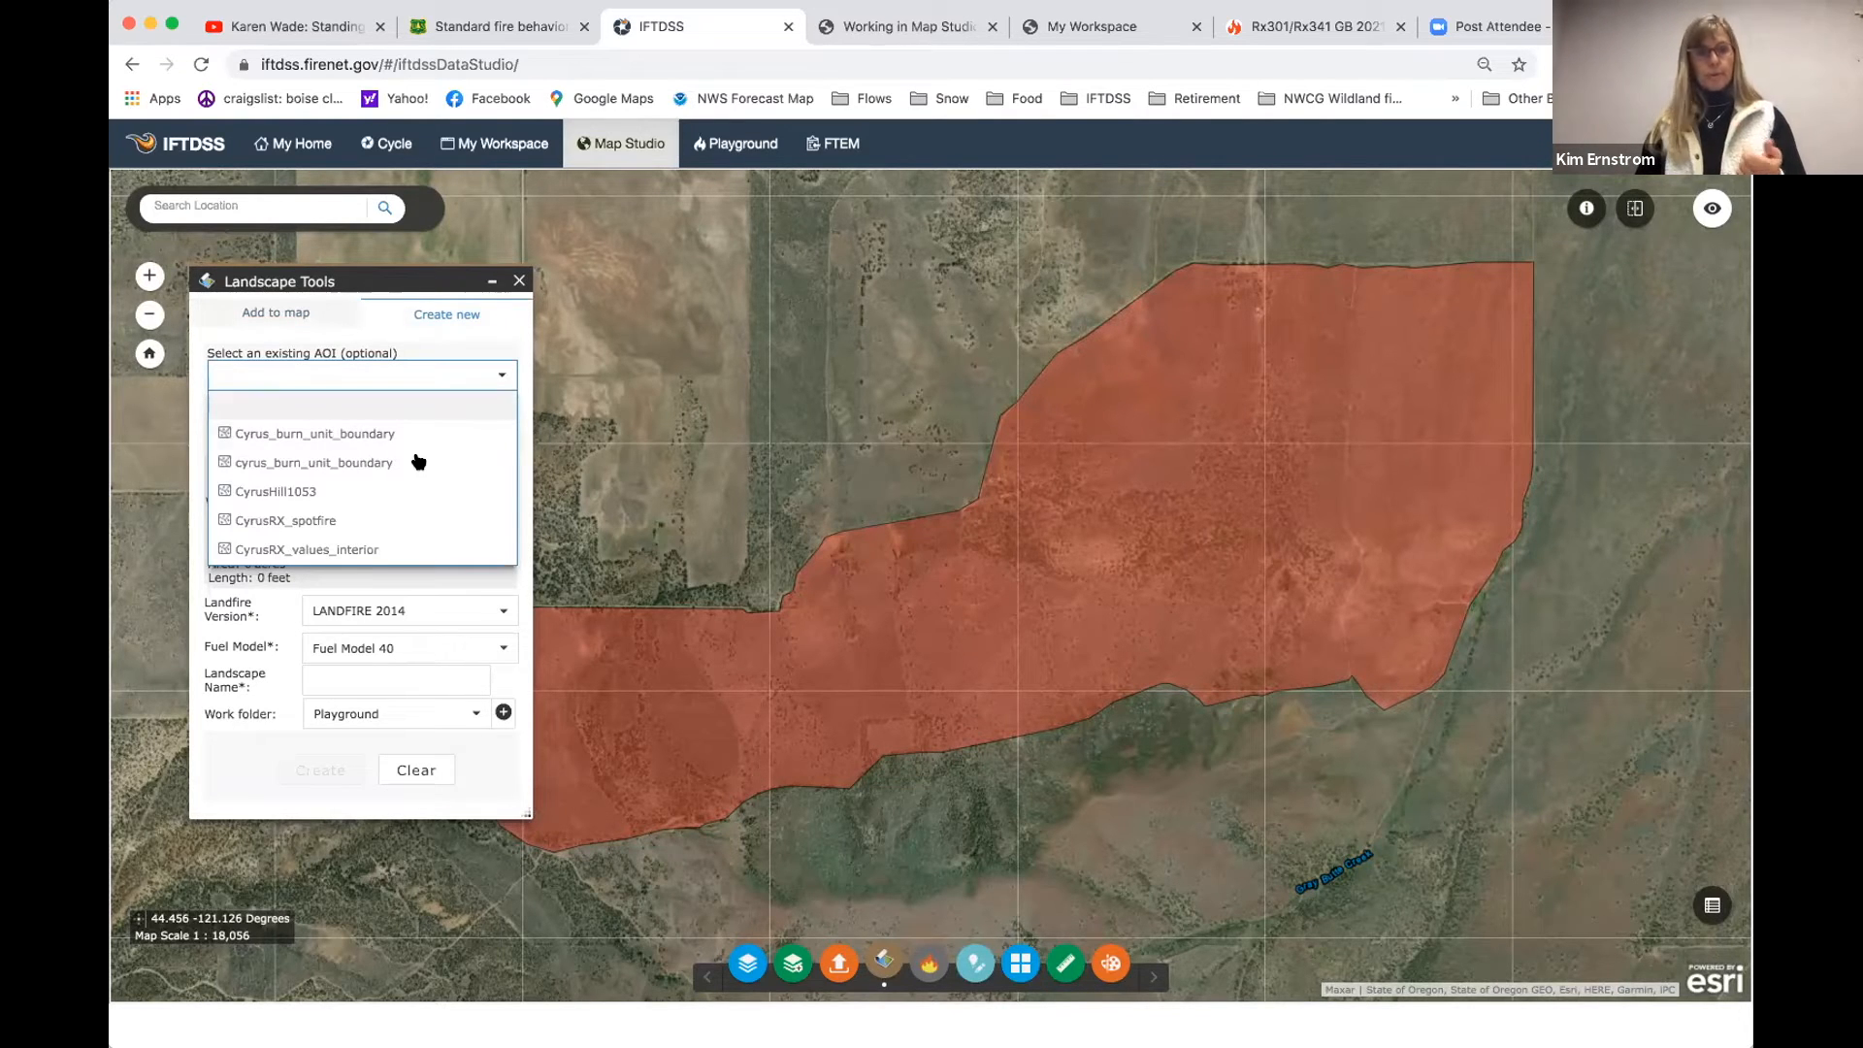
left_click(388, 463)
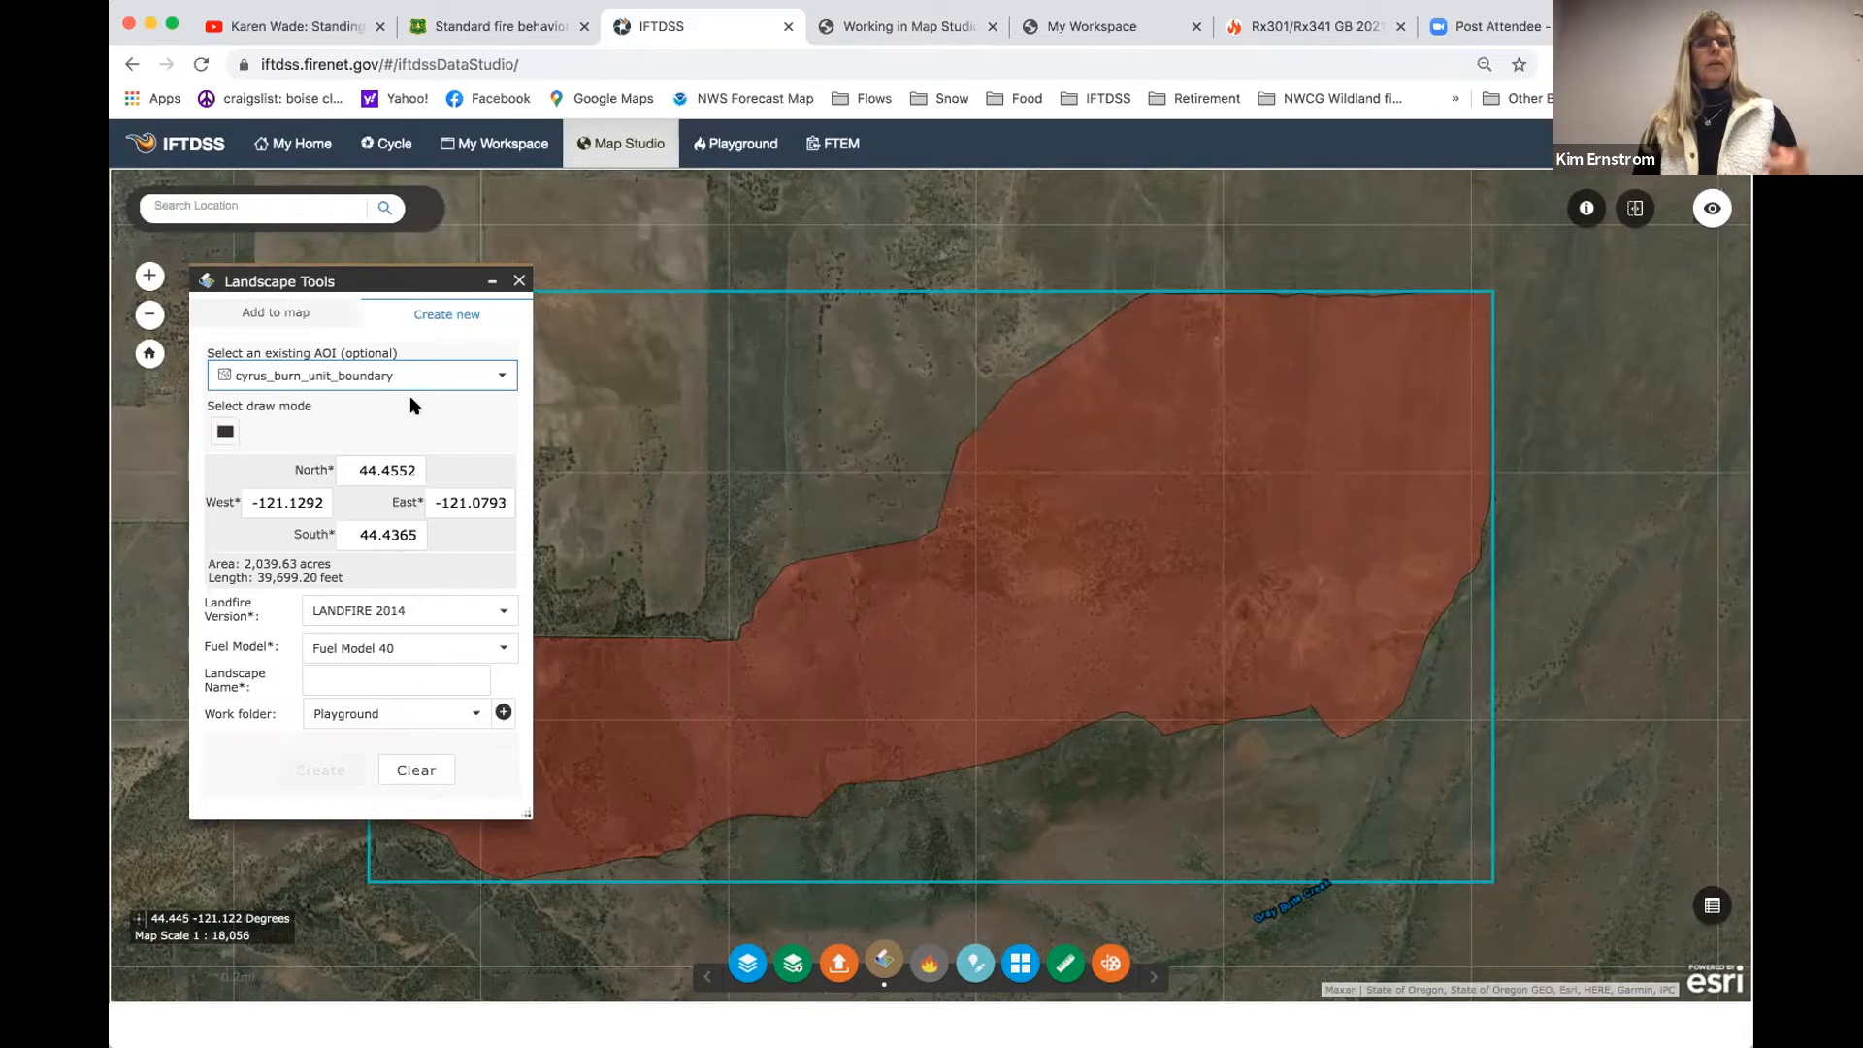
- Create the landscape from LANDFIRE 2014 with Fuel Model 40, named CyrusRX2014, in the CyrusRX_Dec7 work folder
left_click(389, 681)
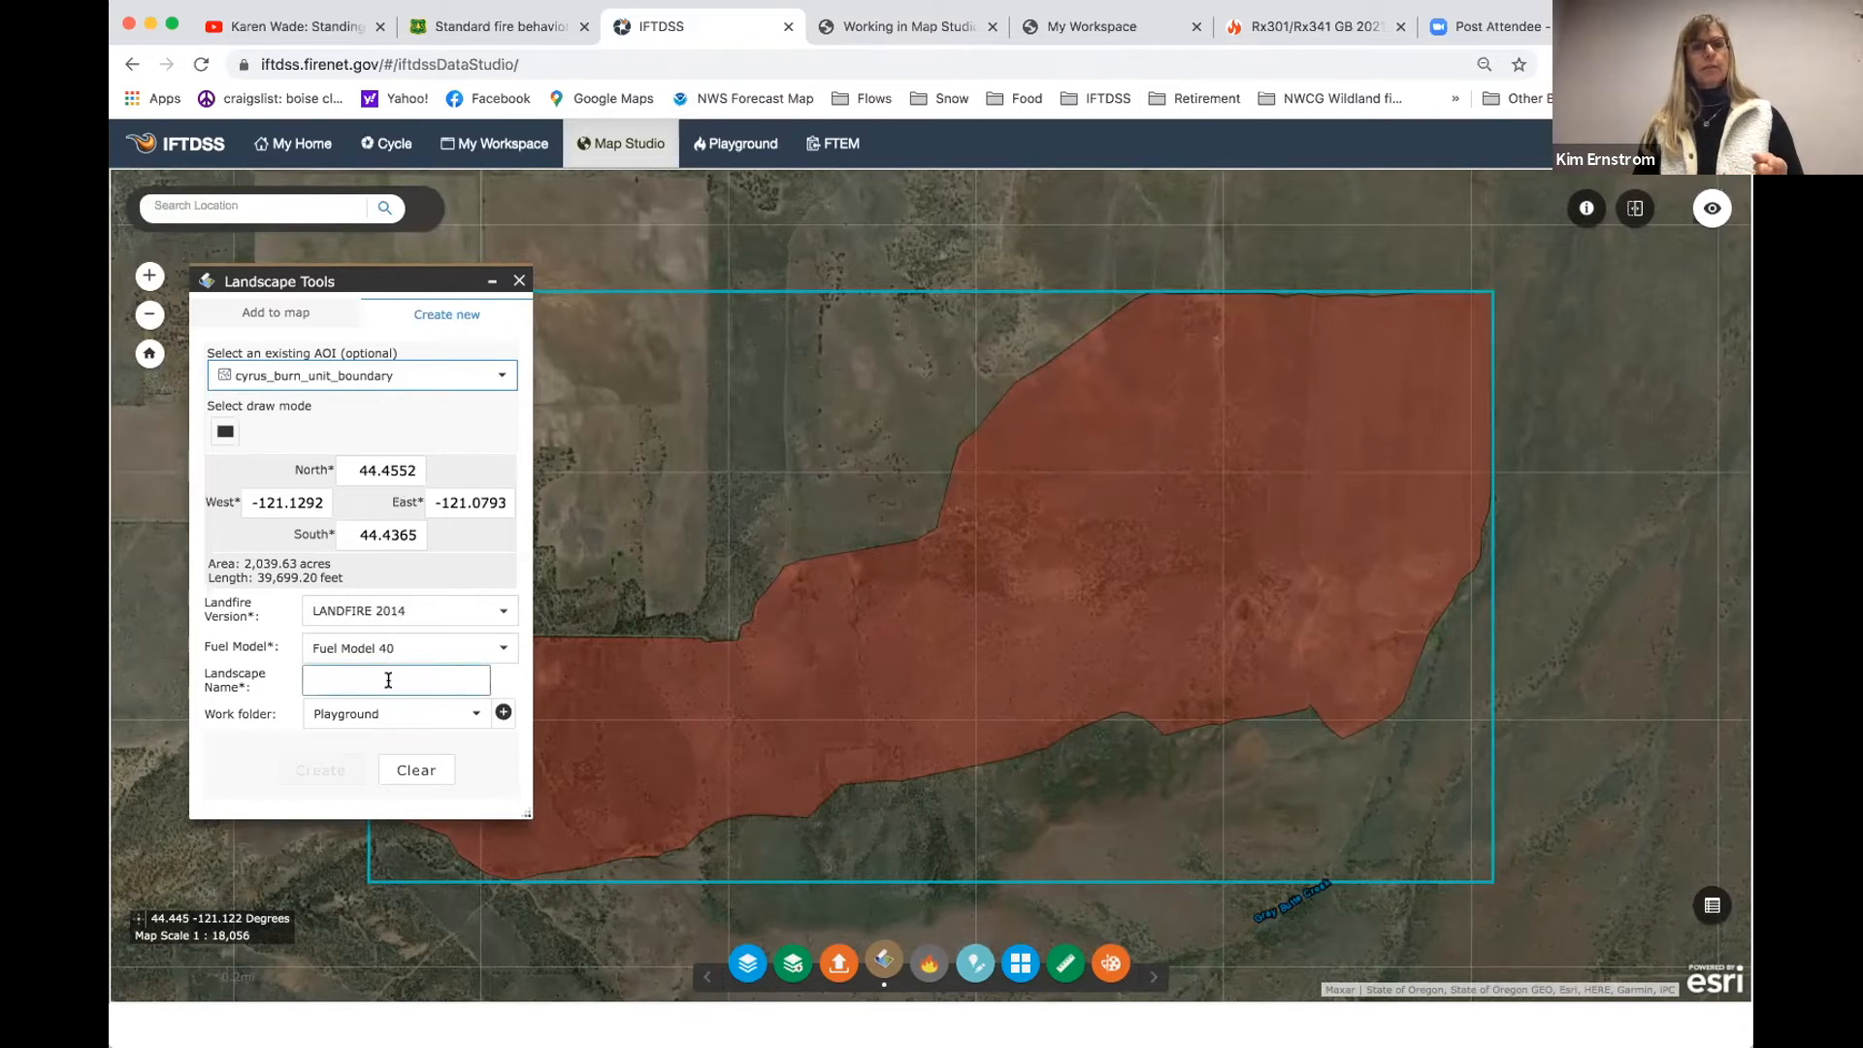
left_click(398, 714)
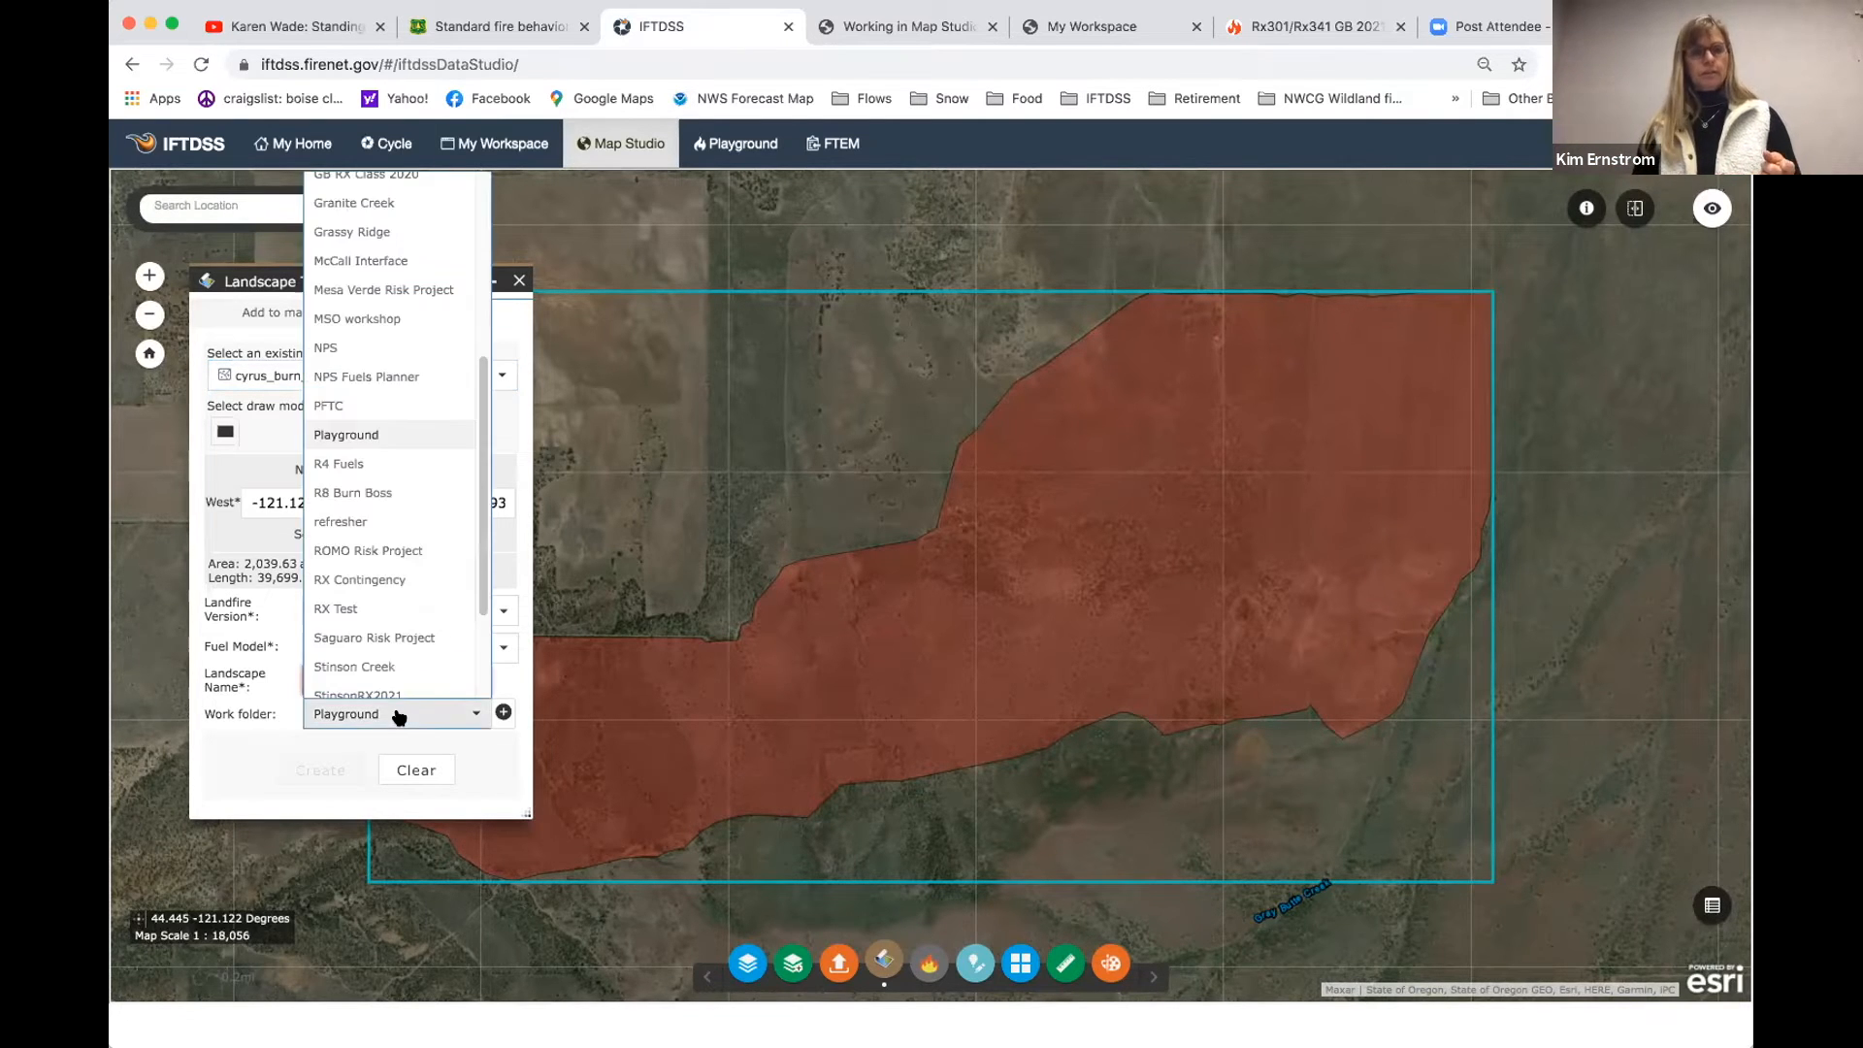
left_click_drag(486, 506, 497, 312)
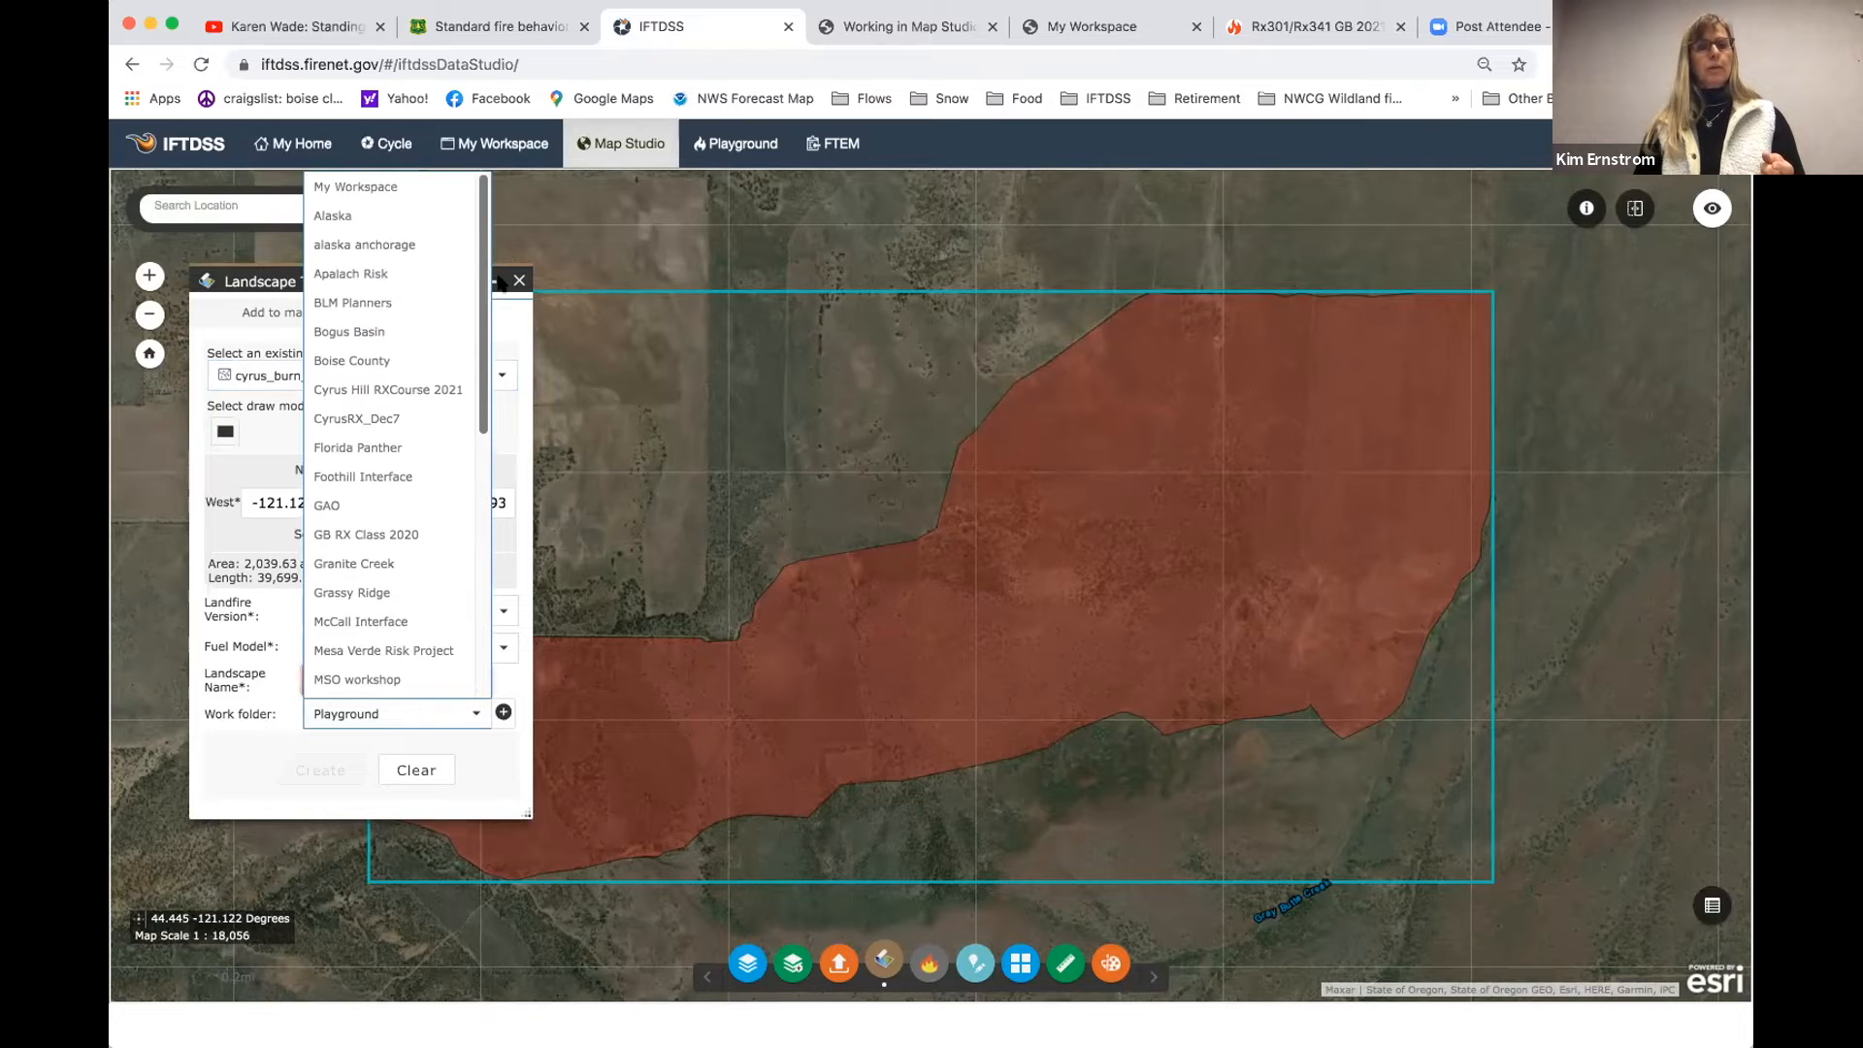
left_click(361, 418)
left_click(353, 677)
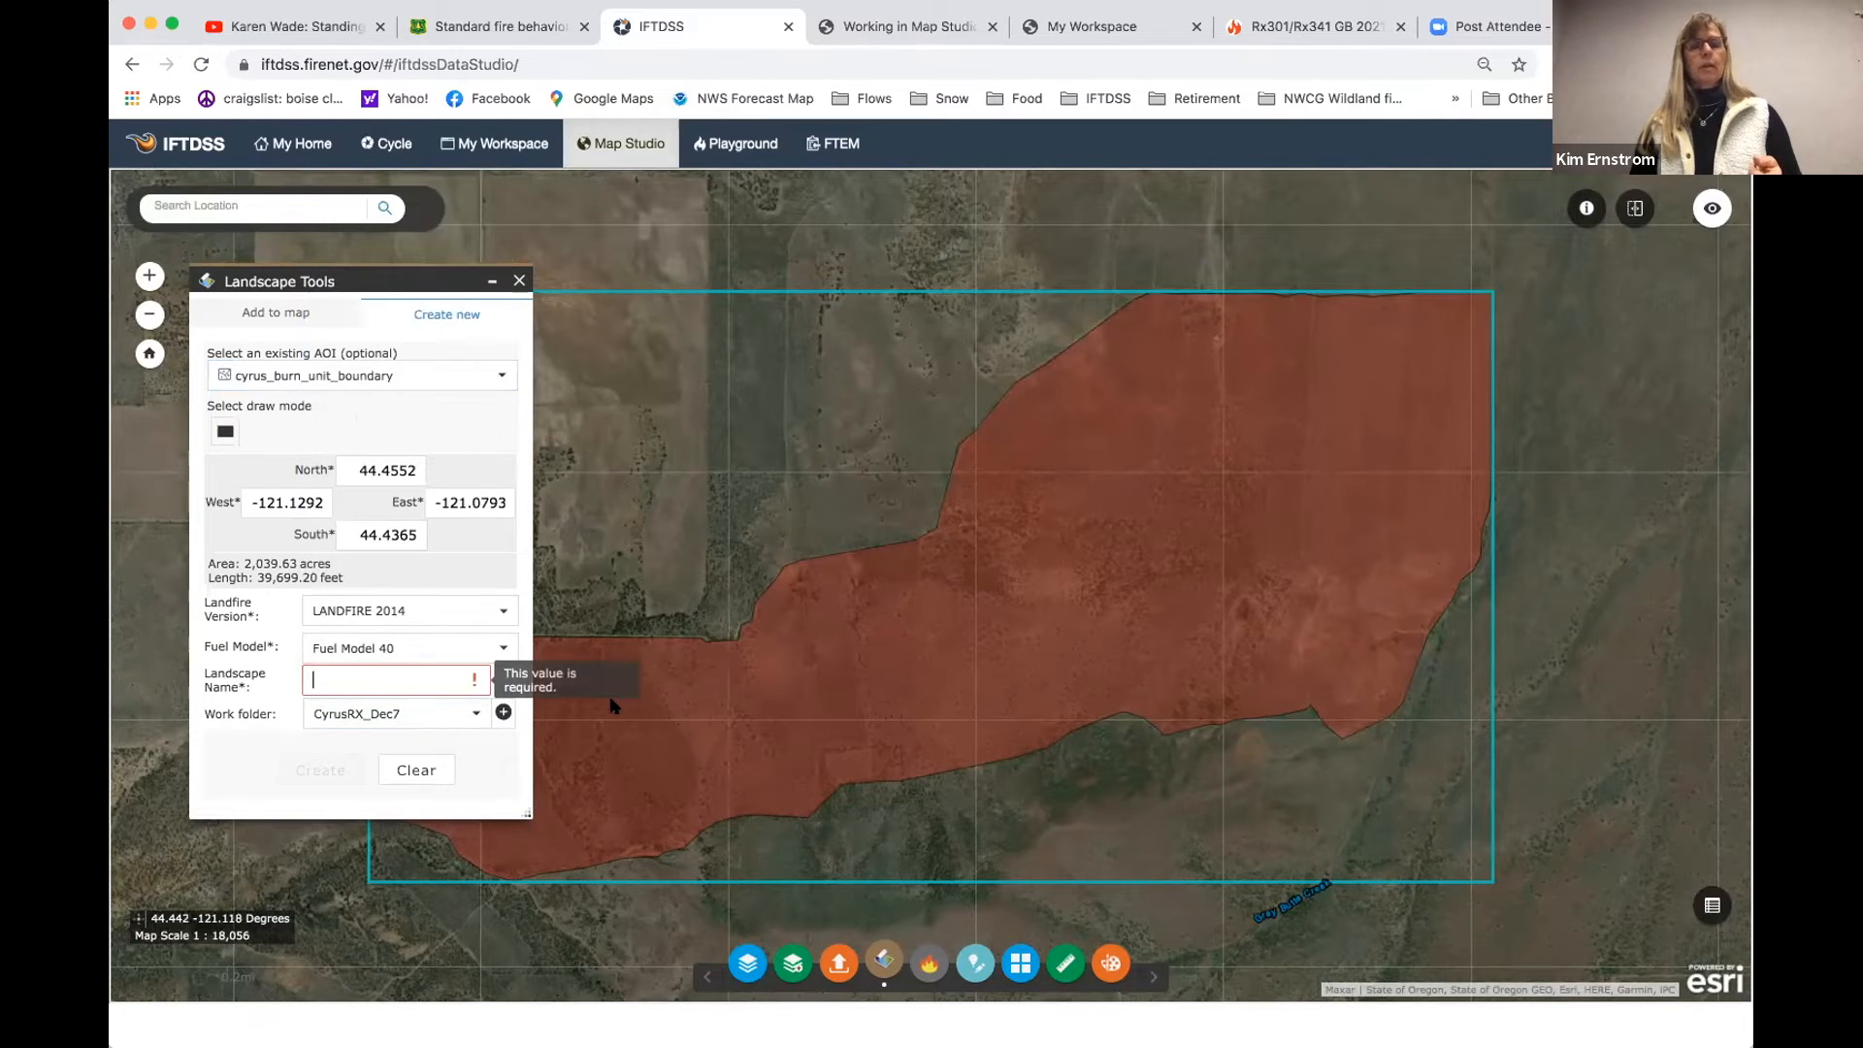
type("Cy")
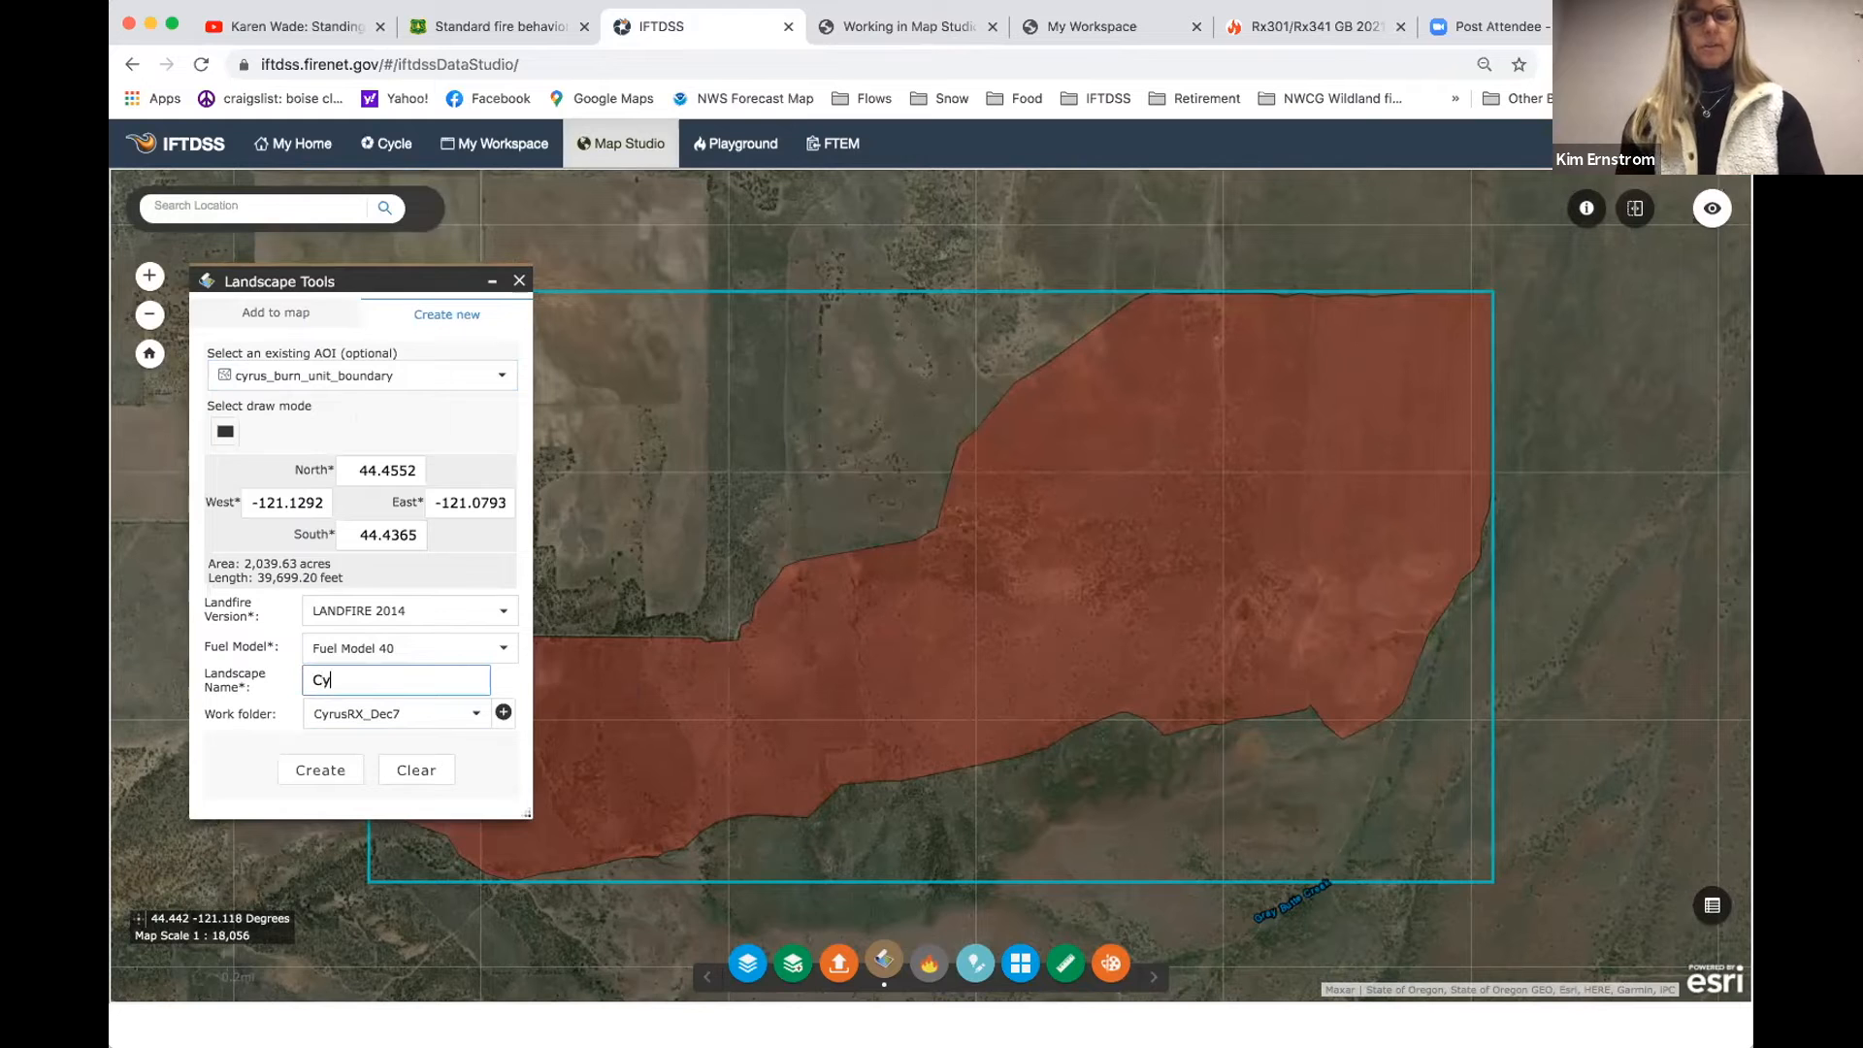
type("rusRX")
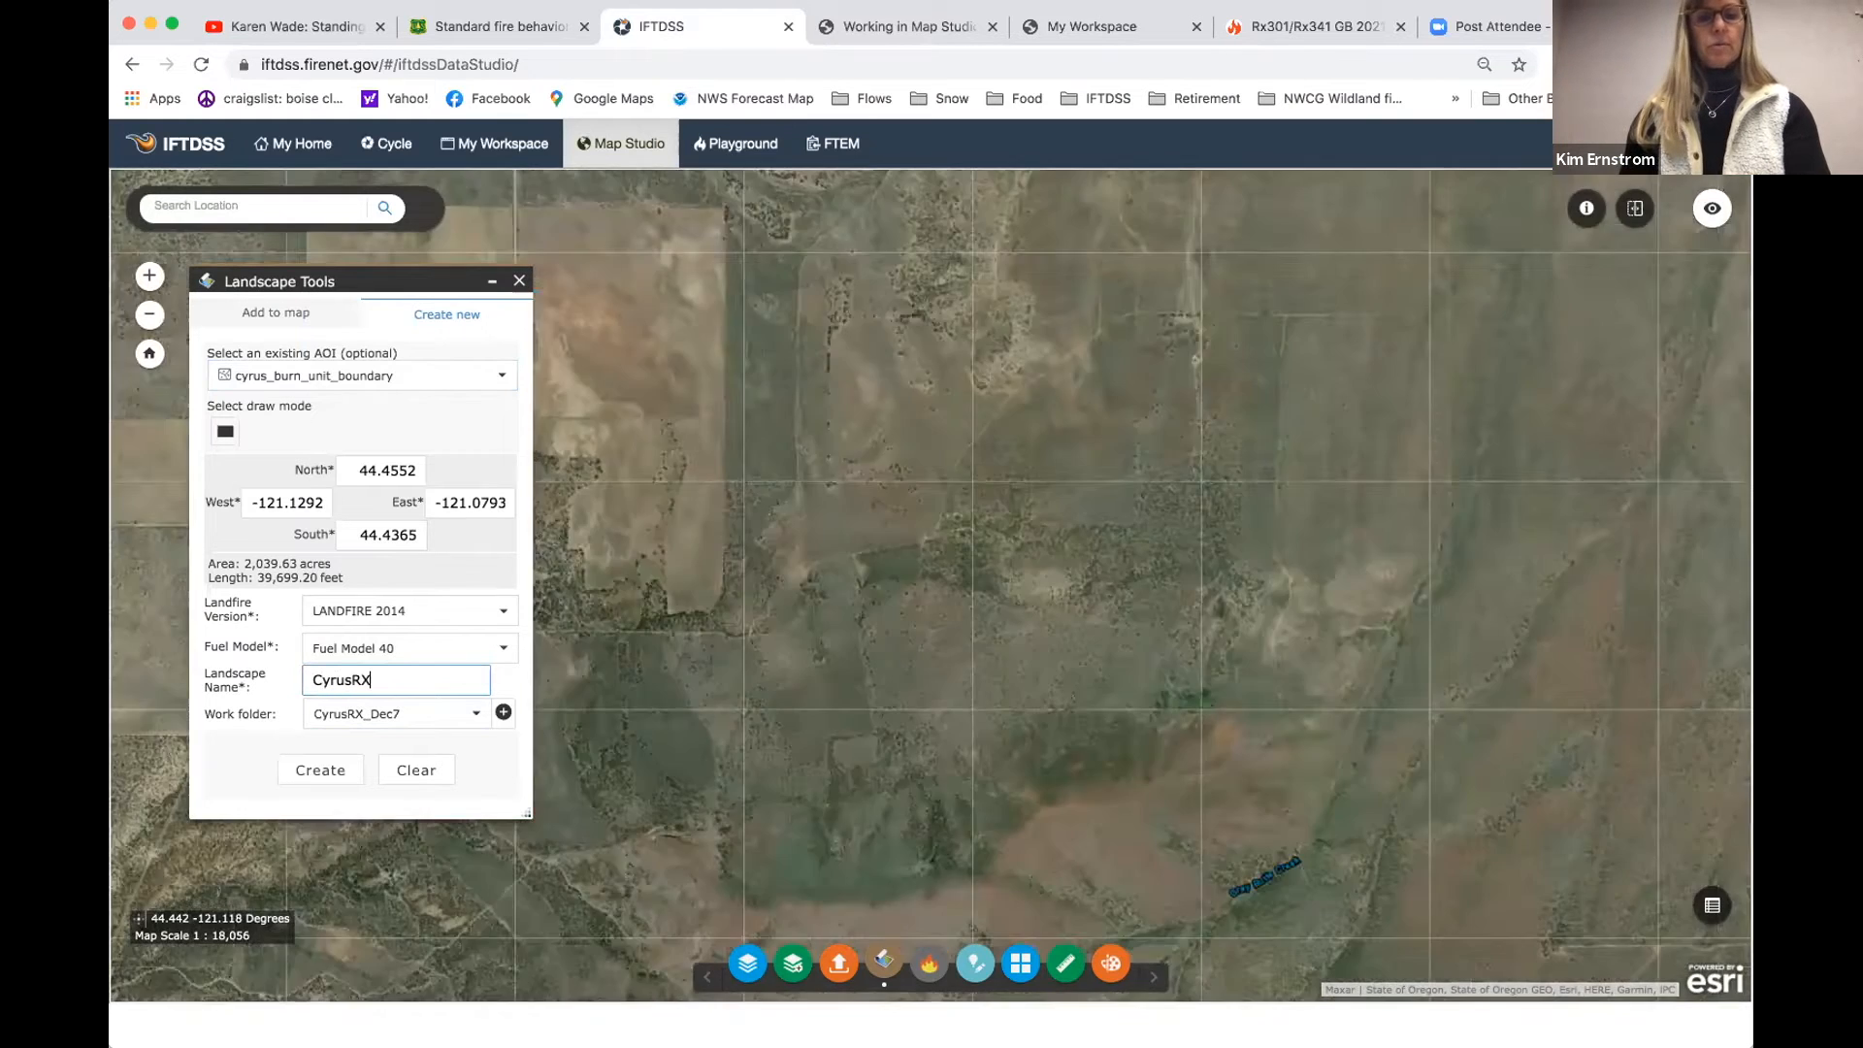
type("2")
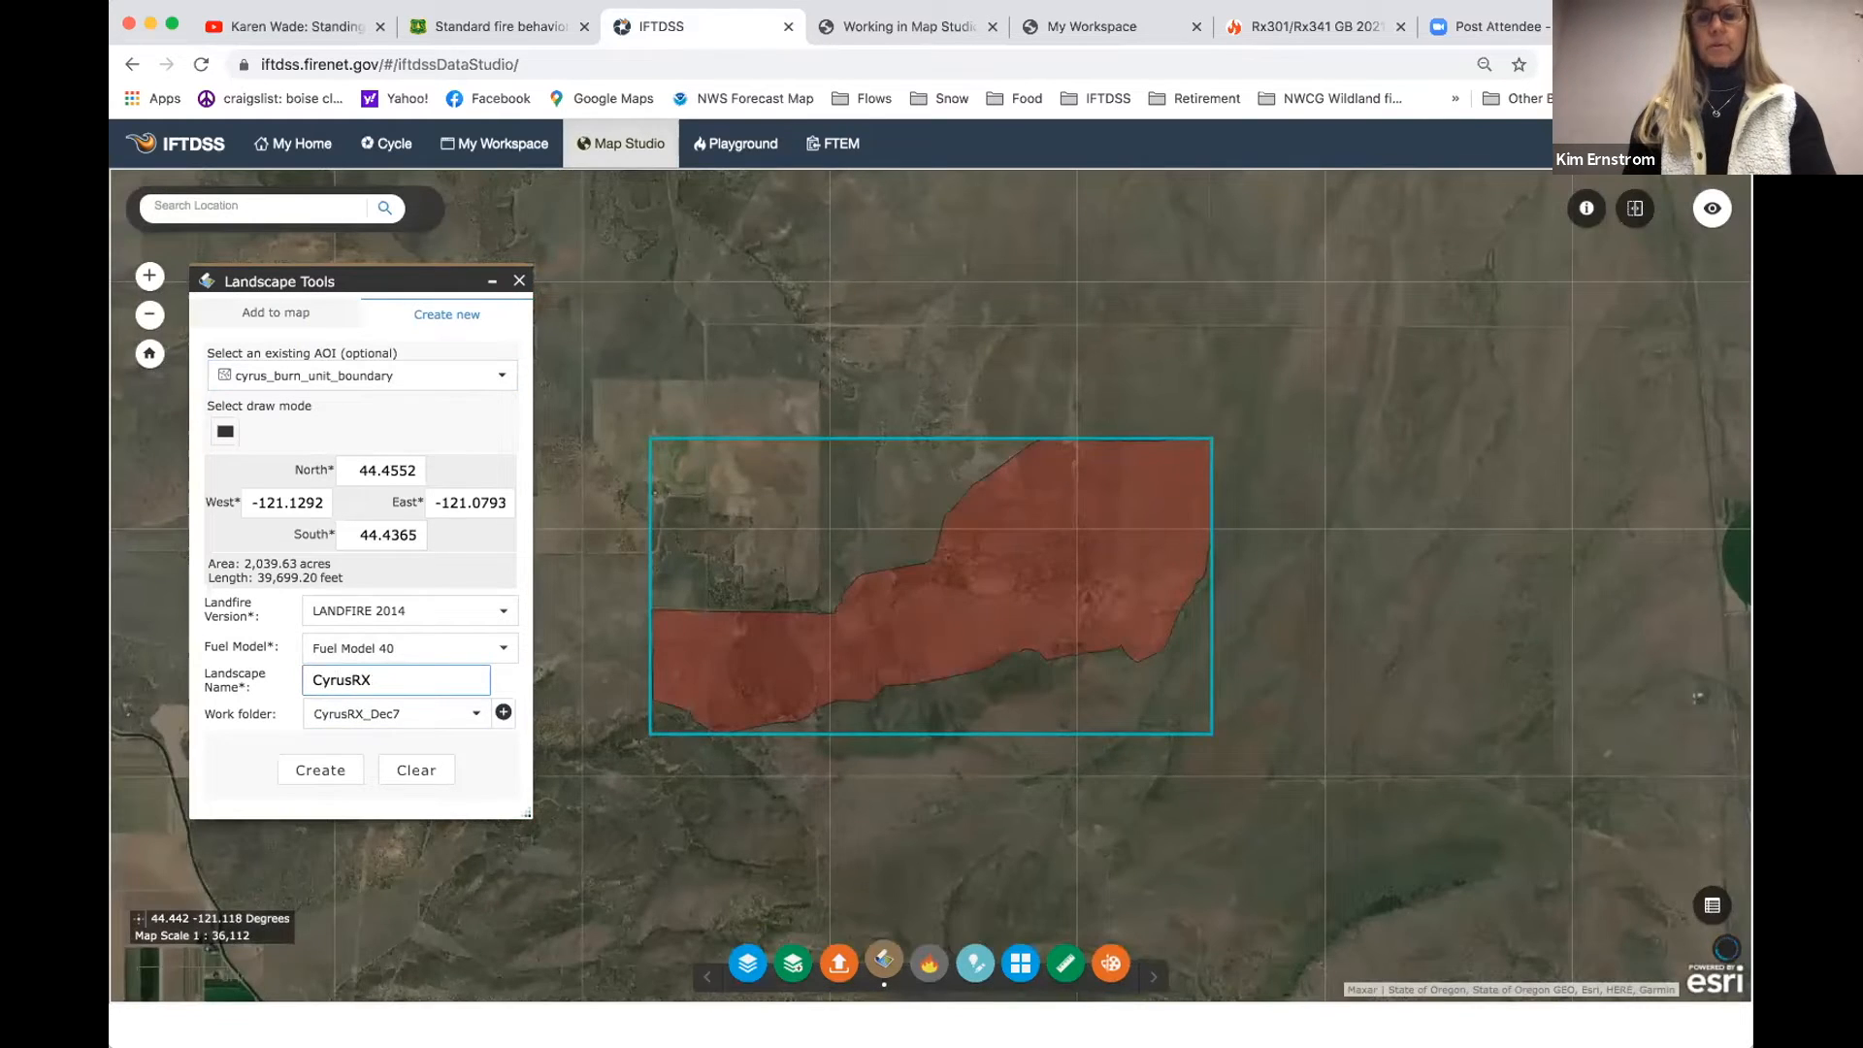
type("2014")
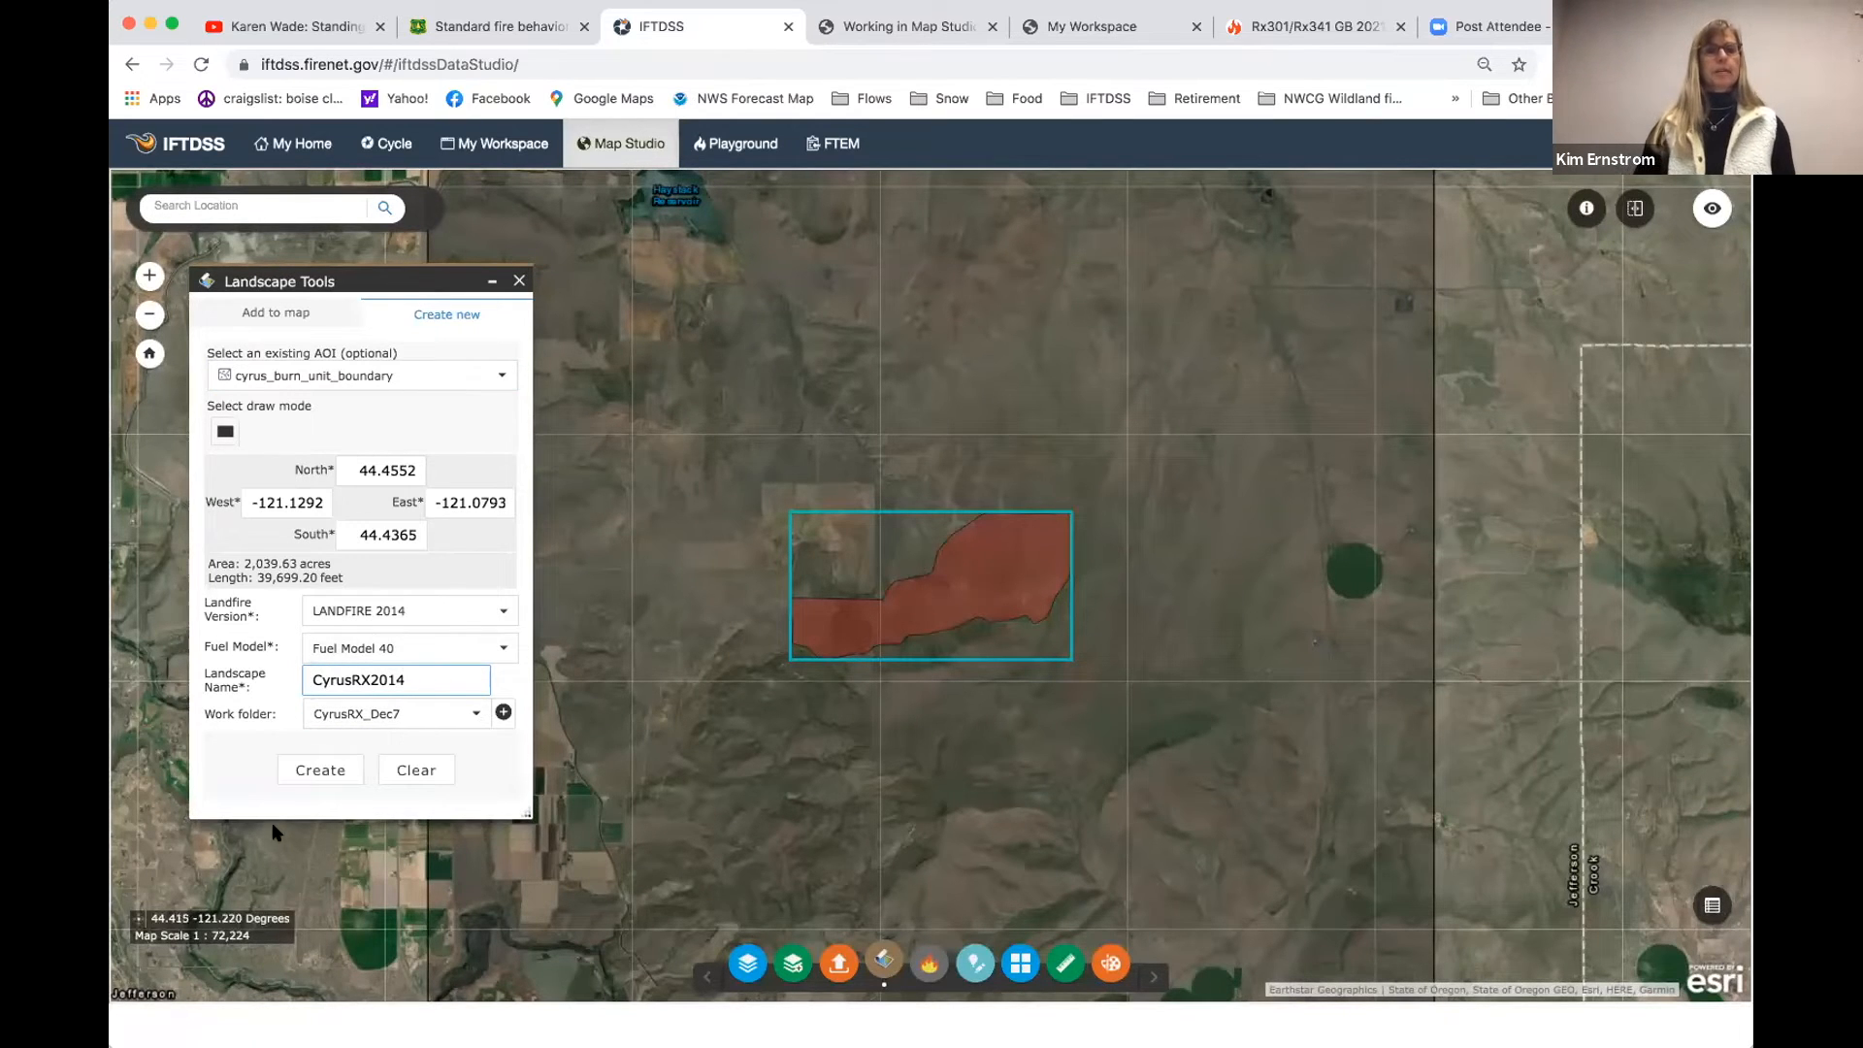
left_click(319, 771)
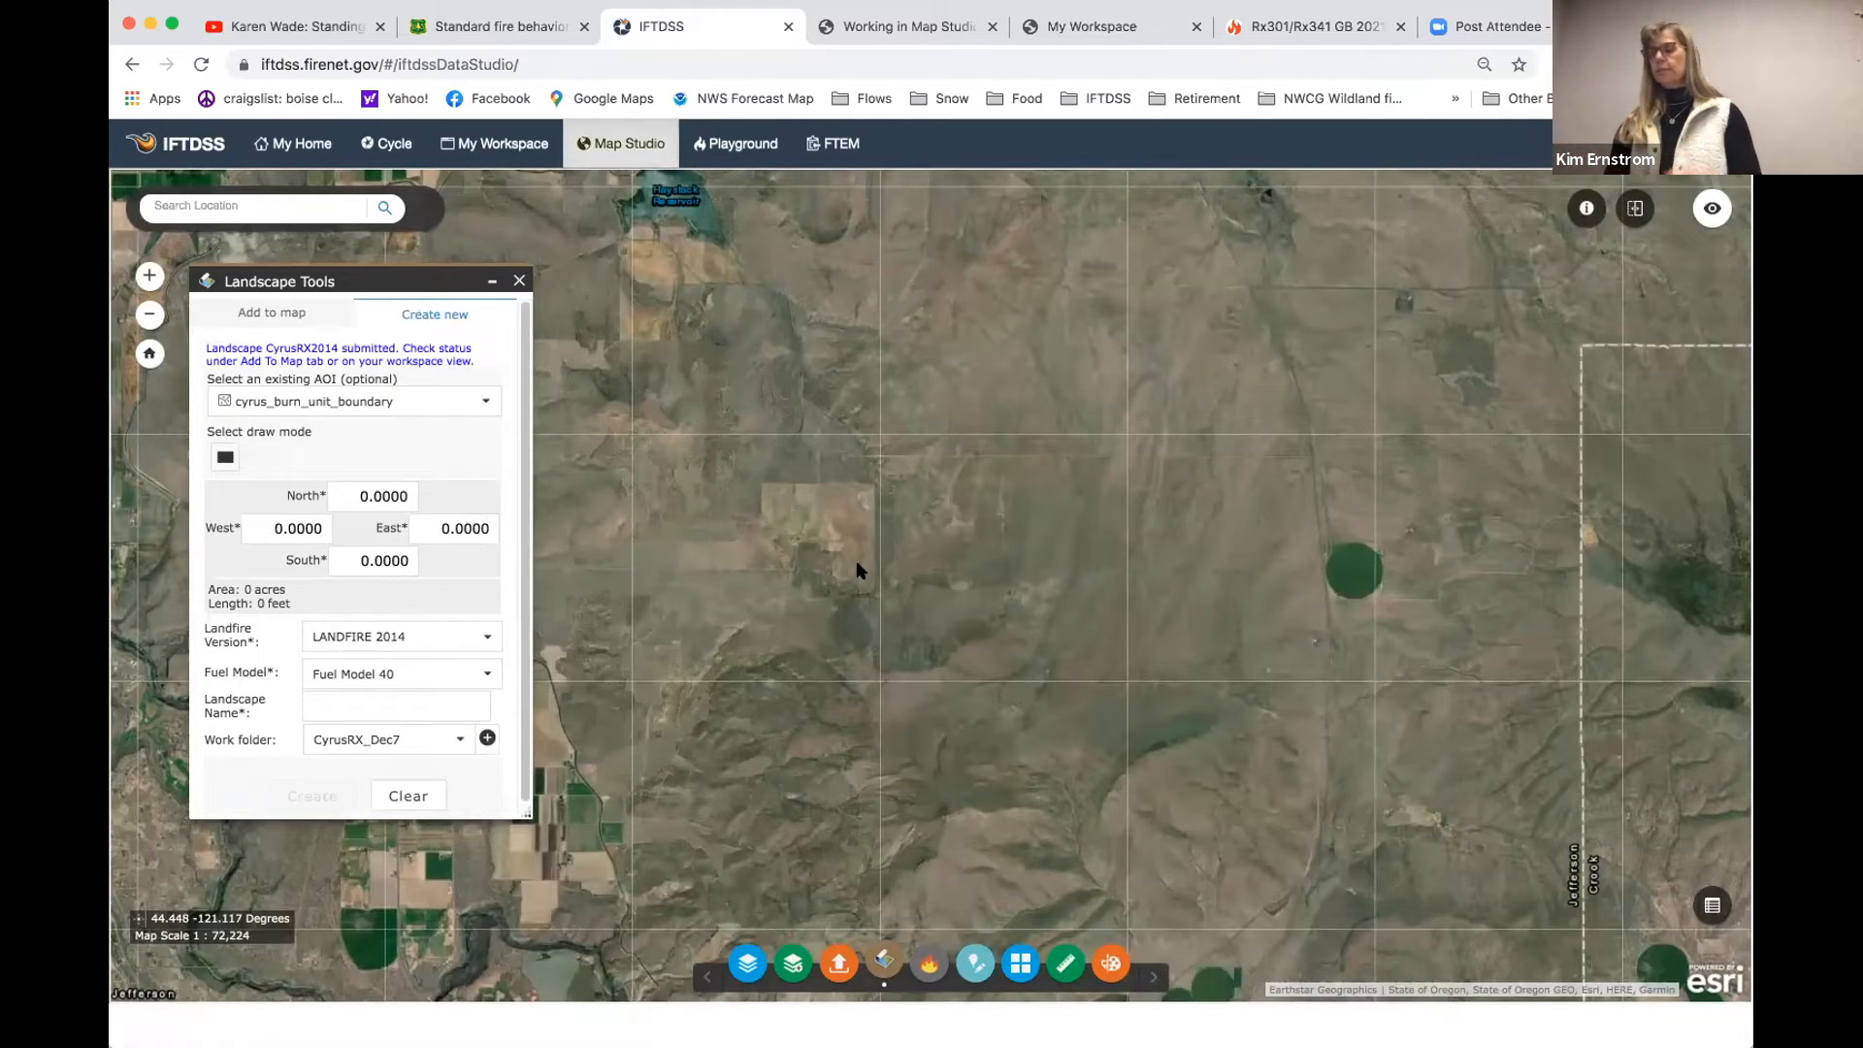
- Close the Landscape Tools and check the build status of the CyrusRX2014 landscape in the workspace
left_click(520, 281)
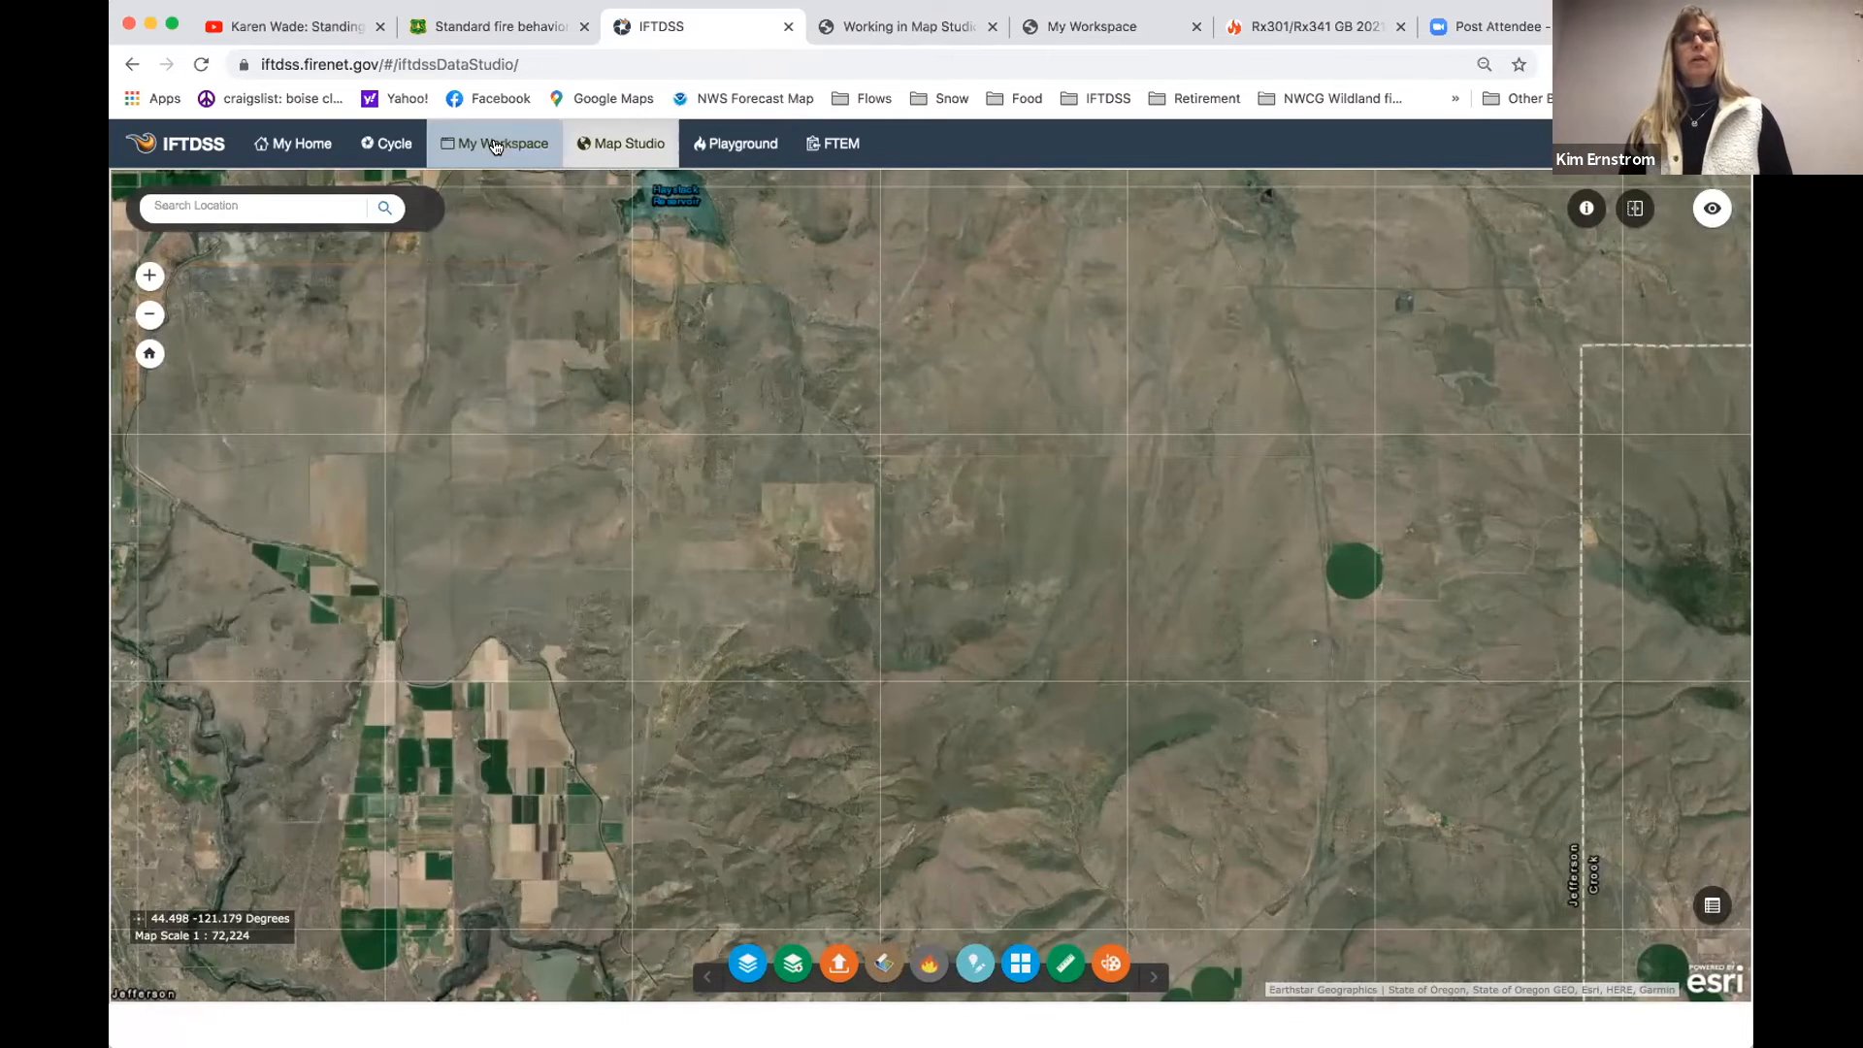
left_click(495, 146)
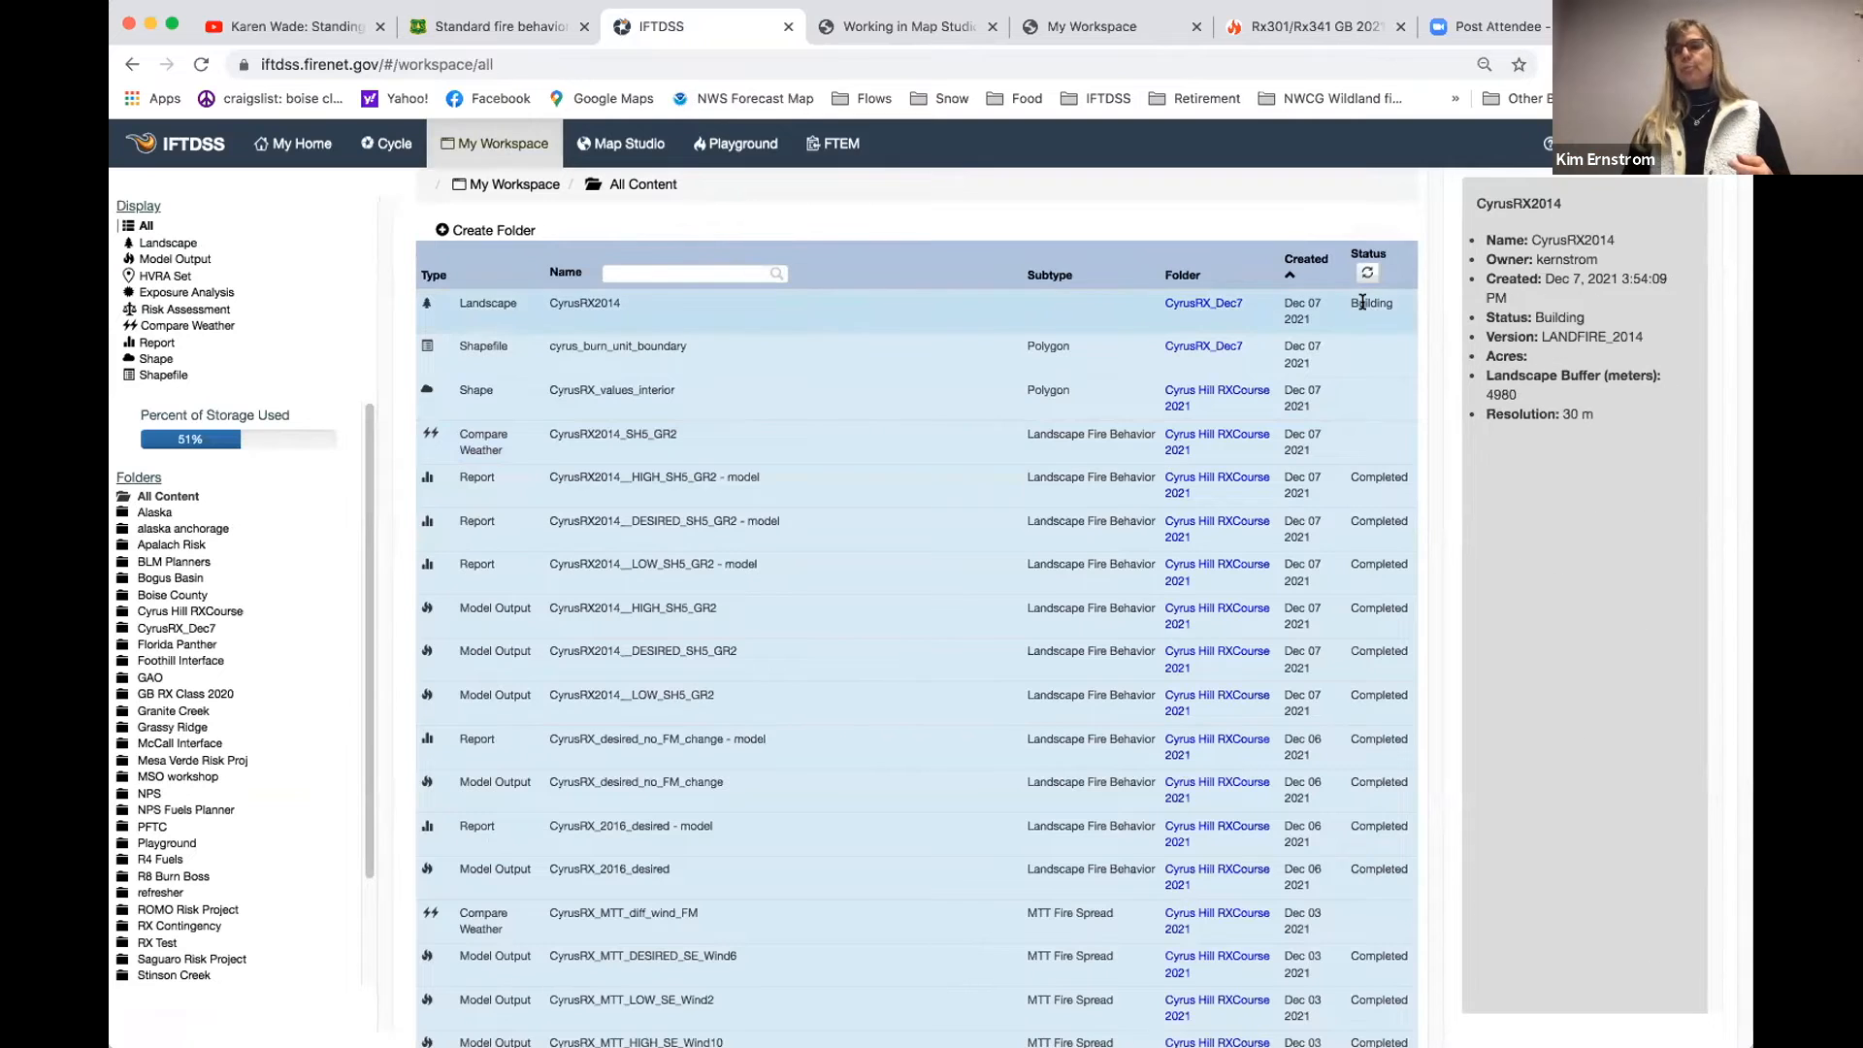
left_click(1367, 274)
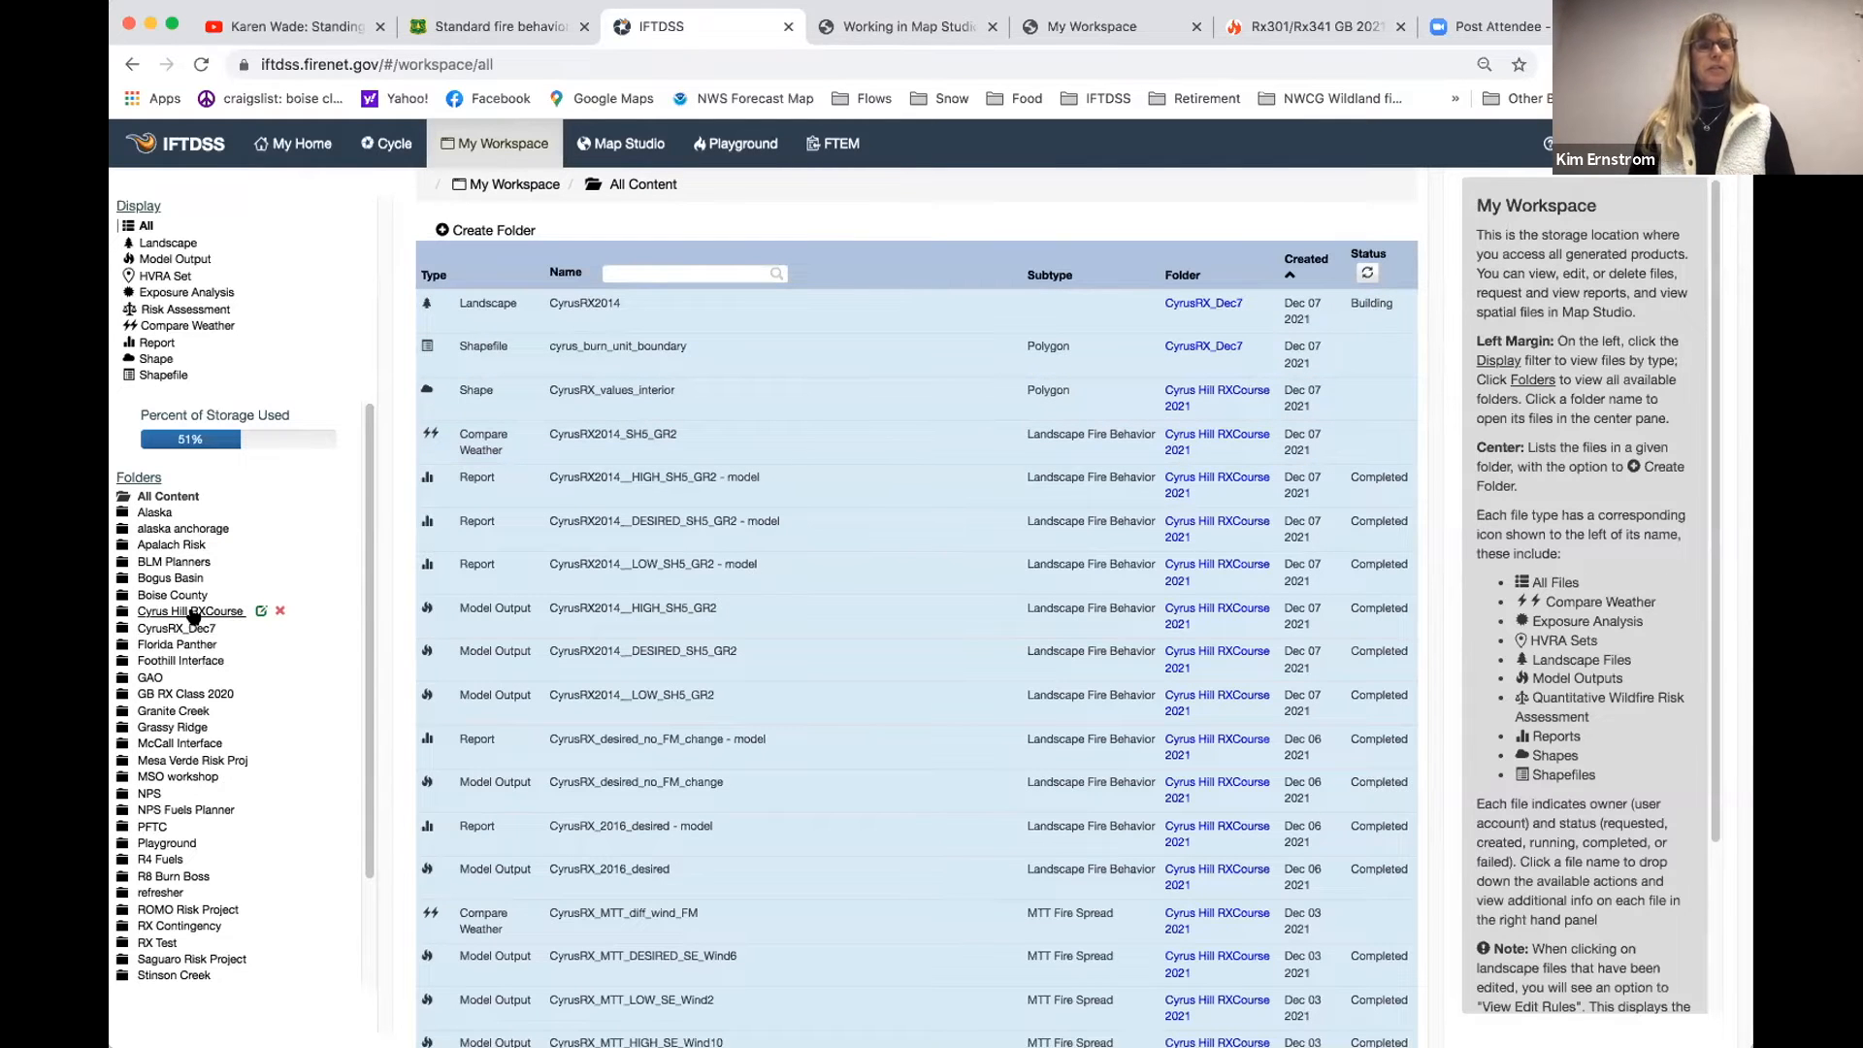
- Filter the Cyrus Hill RXCourse 2021 folder to landscapes and show the CyrusRX_2014 landscape on the map
left_click(194, 612)
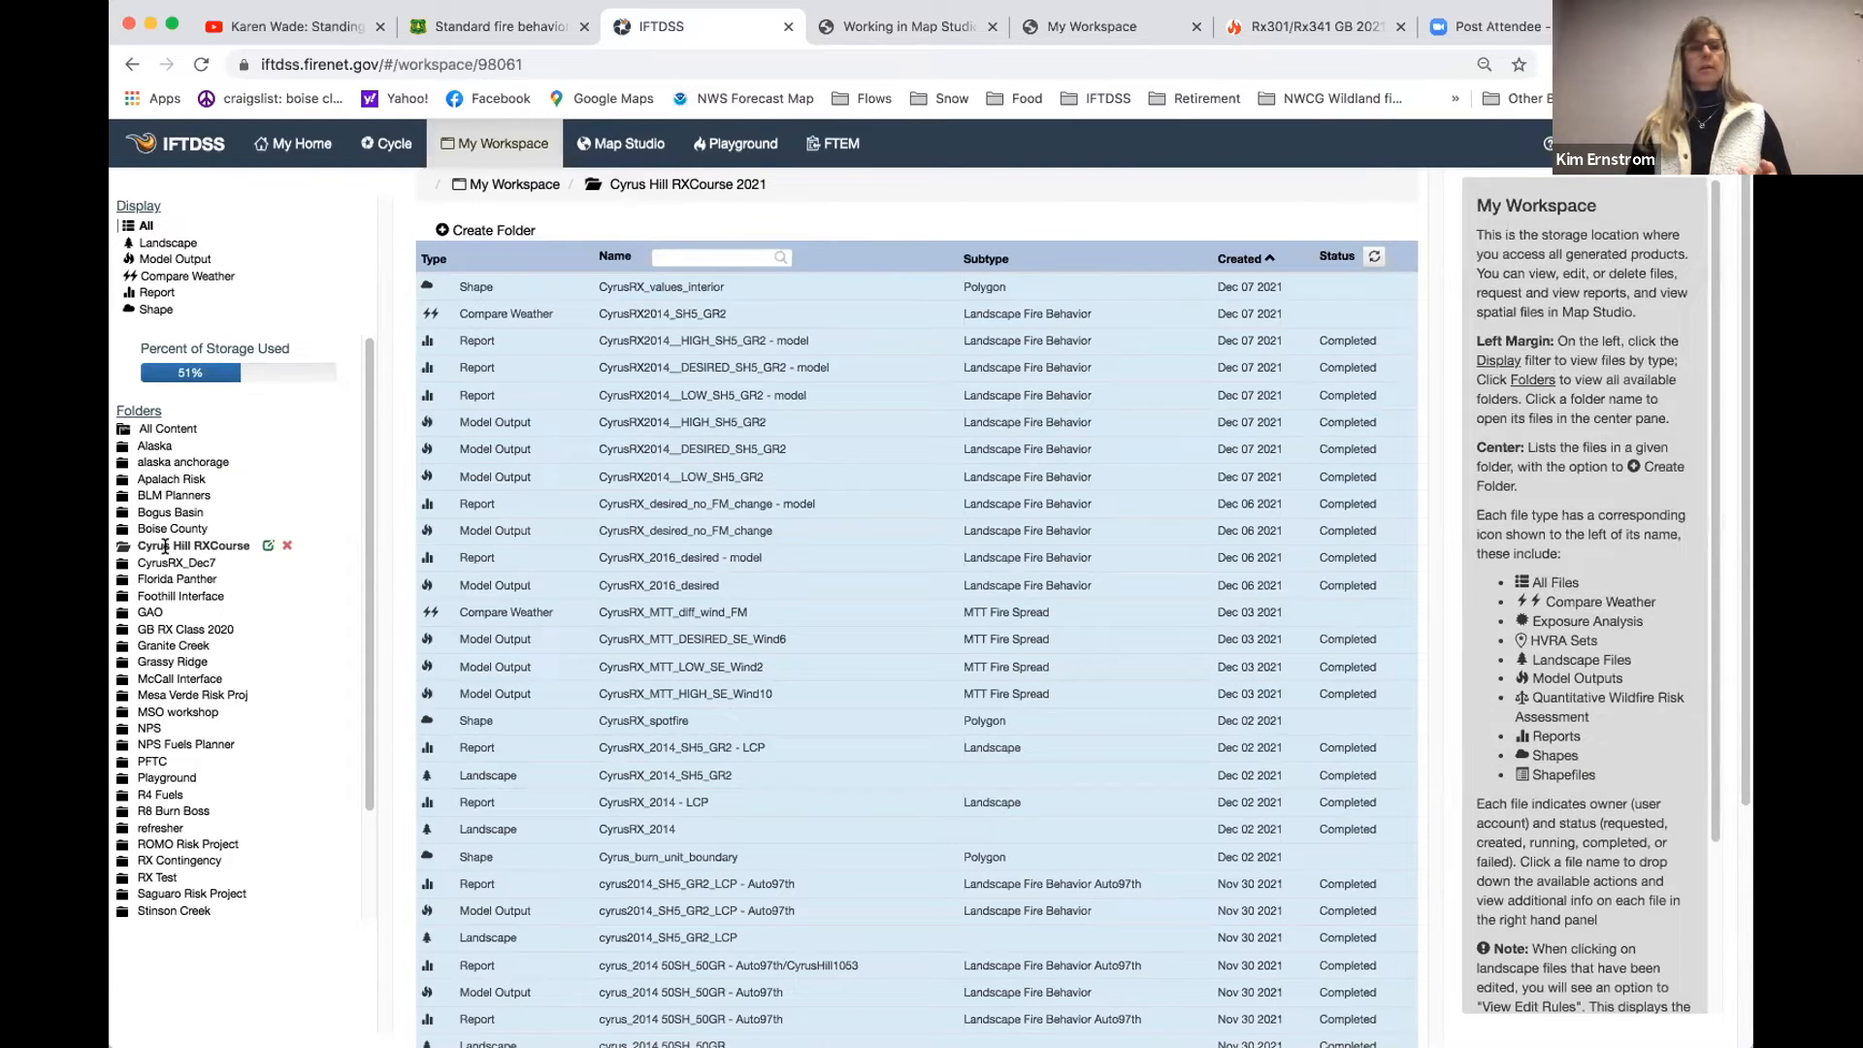
left_click(169, 241)
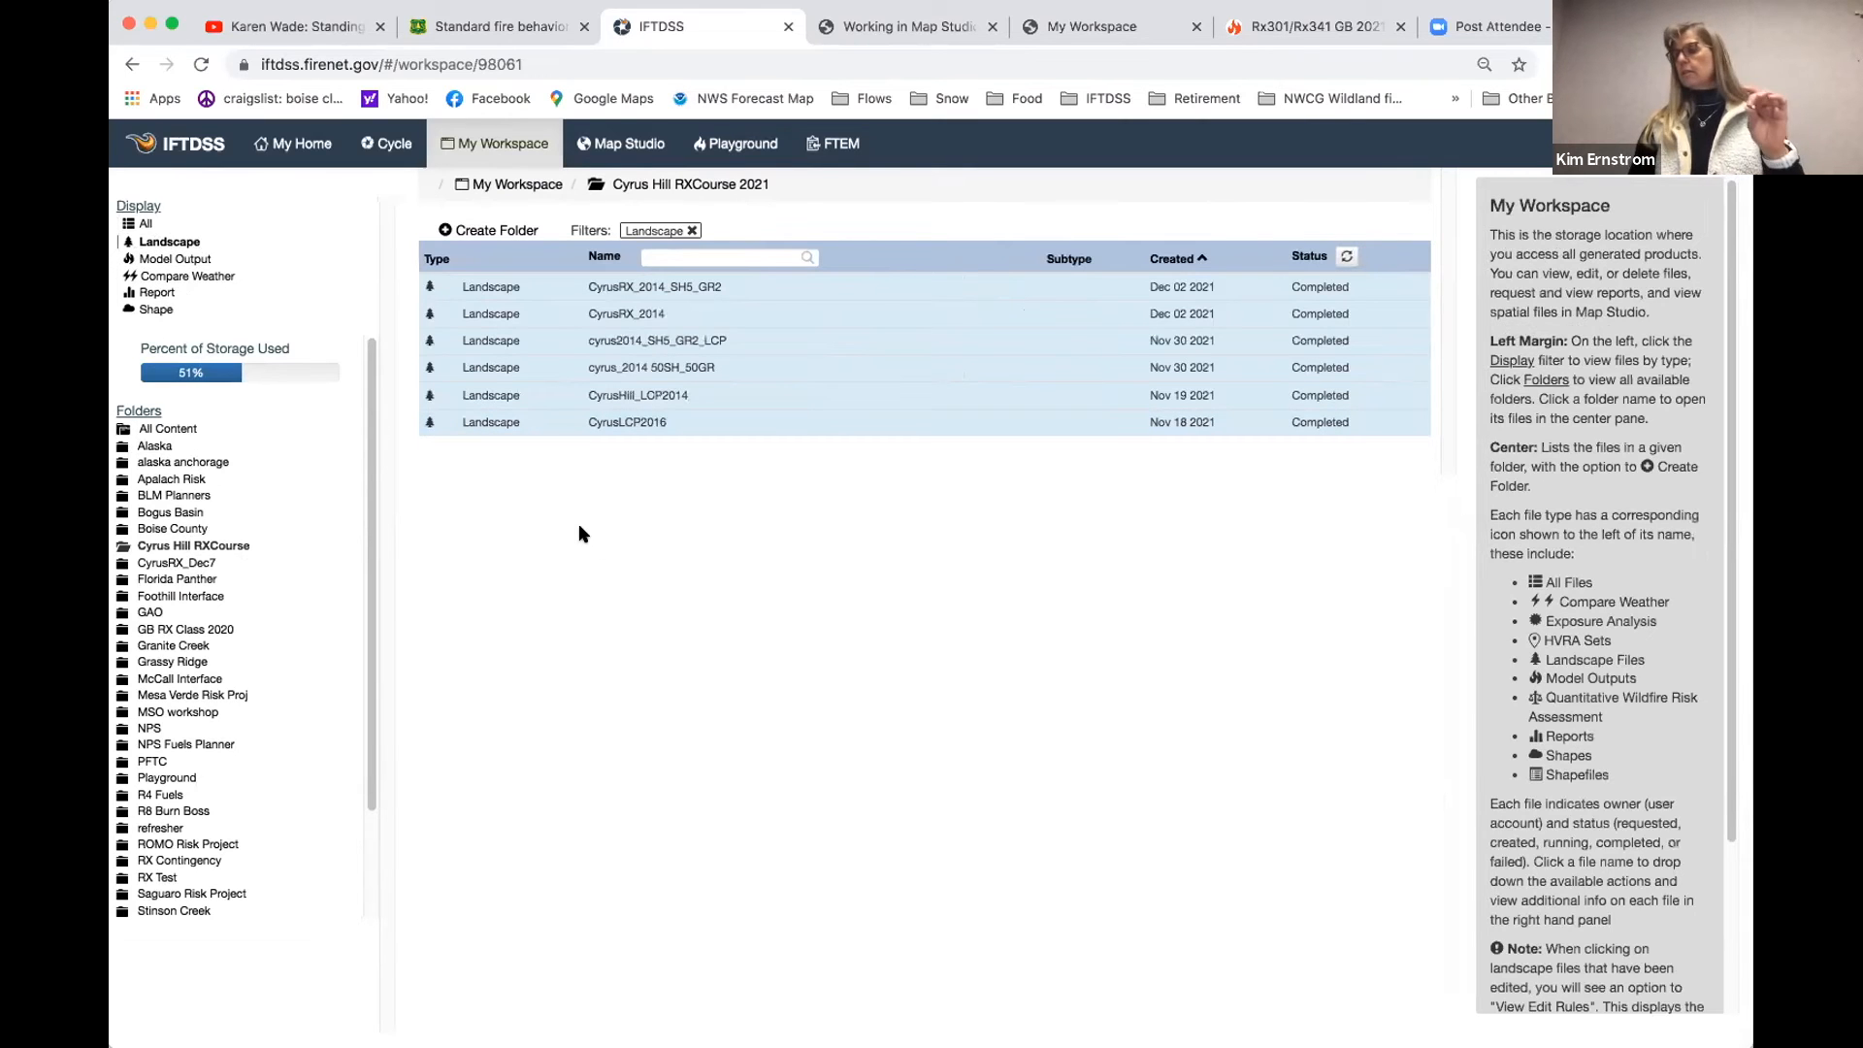
left_click(619, 308)
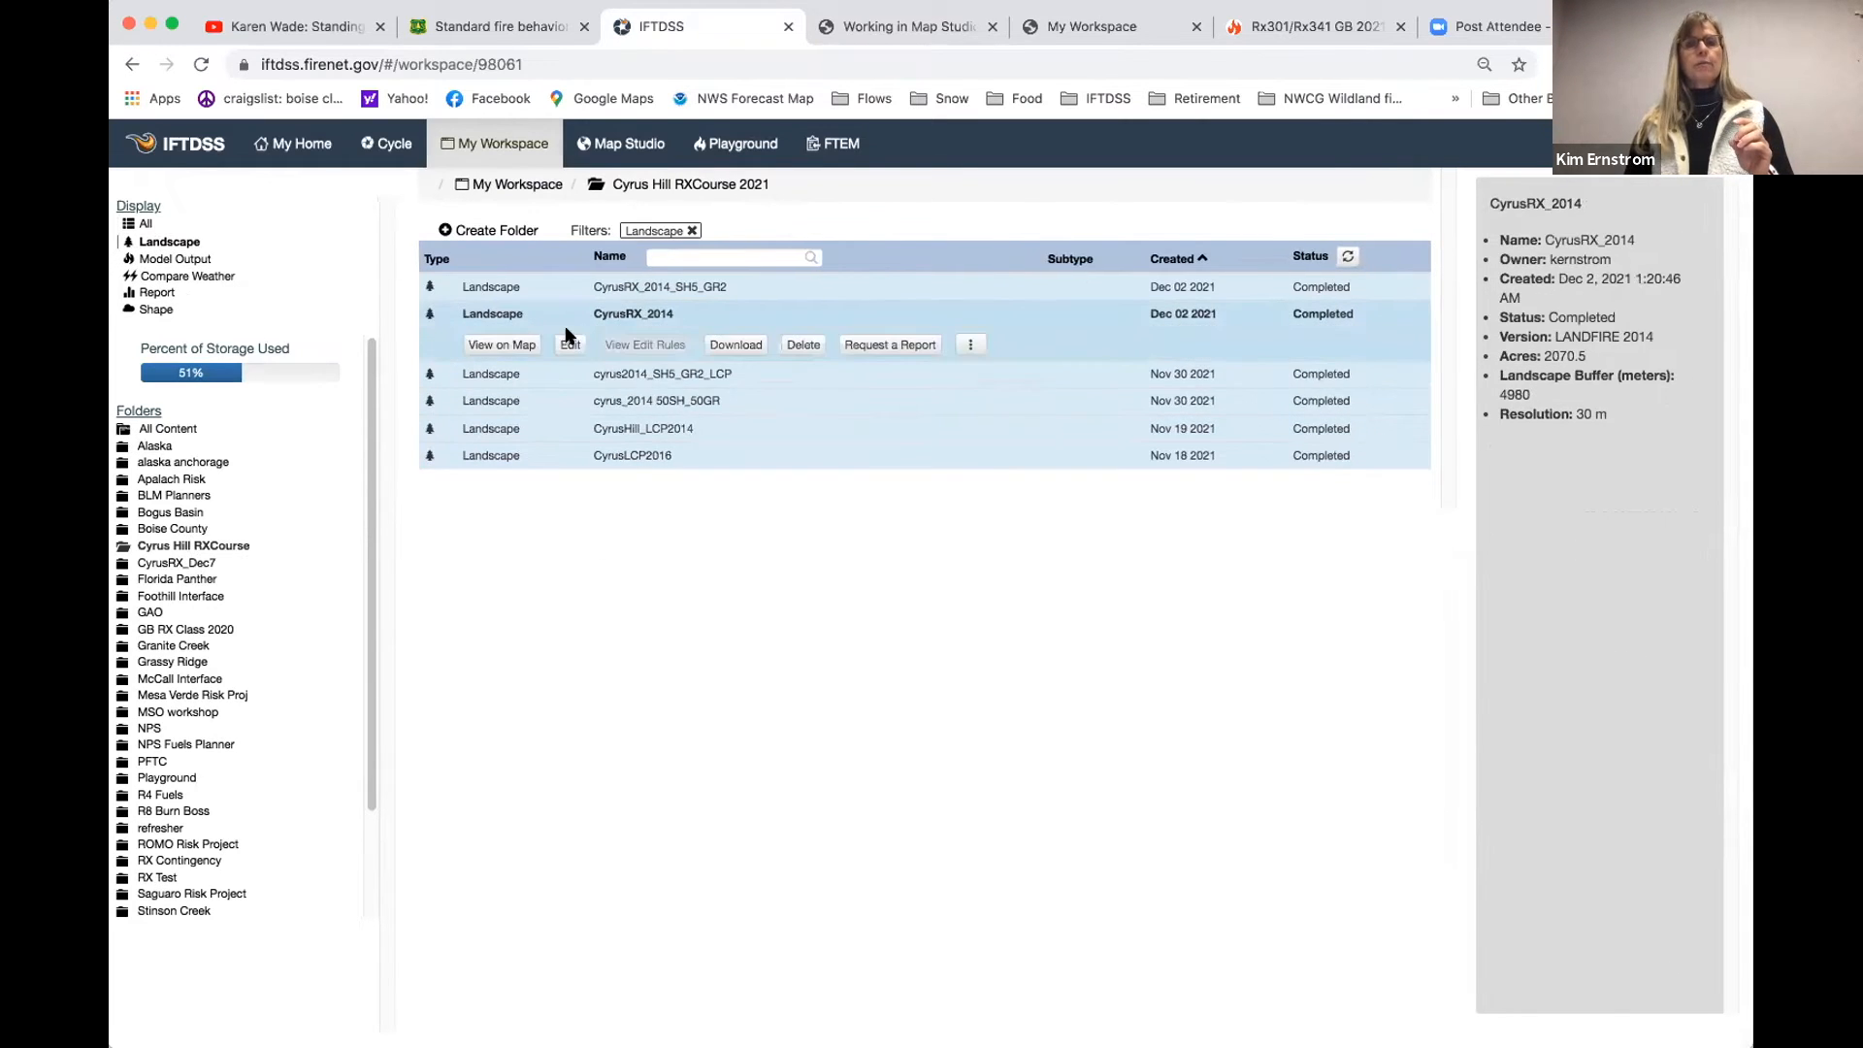
left_click(492, 345)
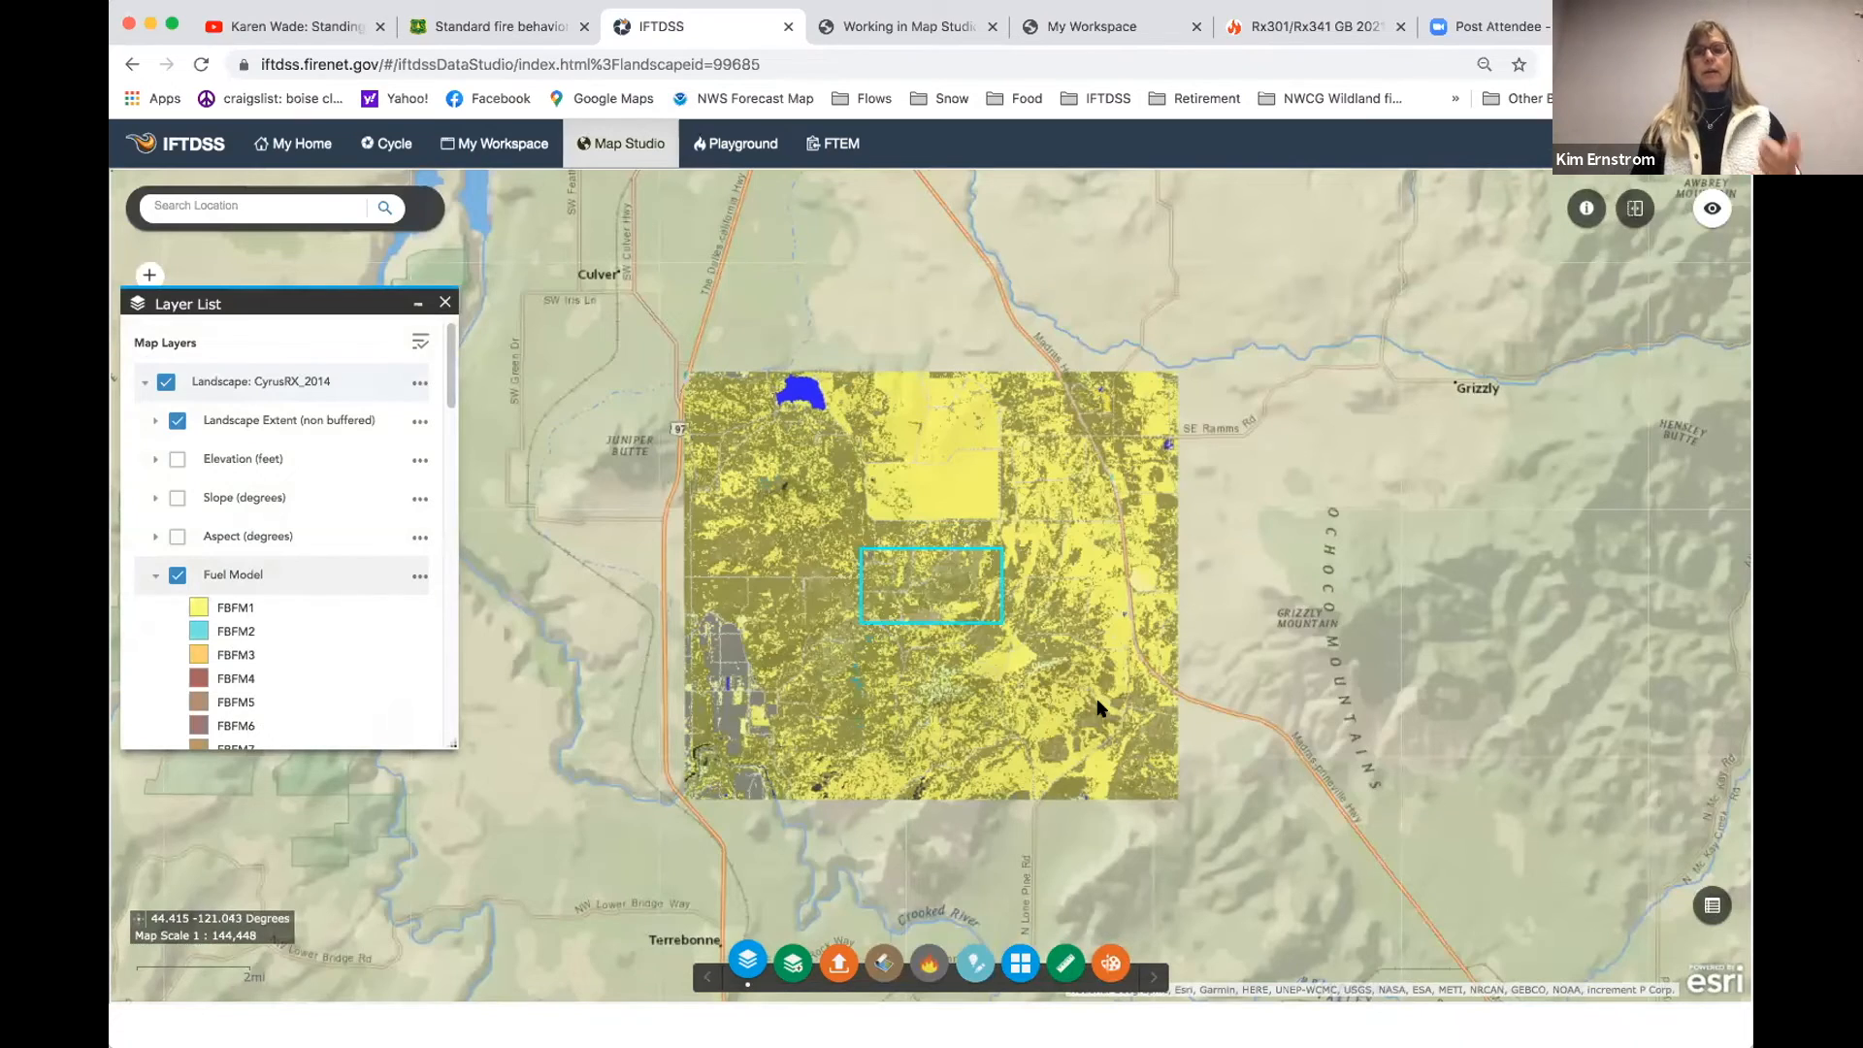
- Limit the personal layers to those within the current map extent and add Cyrus_burn_unit_boundary from the Cyrus Hill RXCourse 2021 folder
scroll(1065, 719, "up", 2)
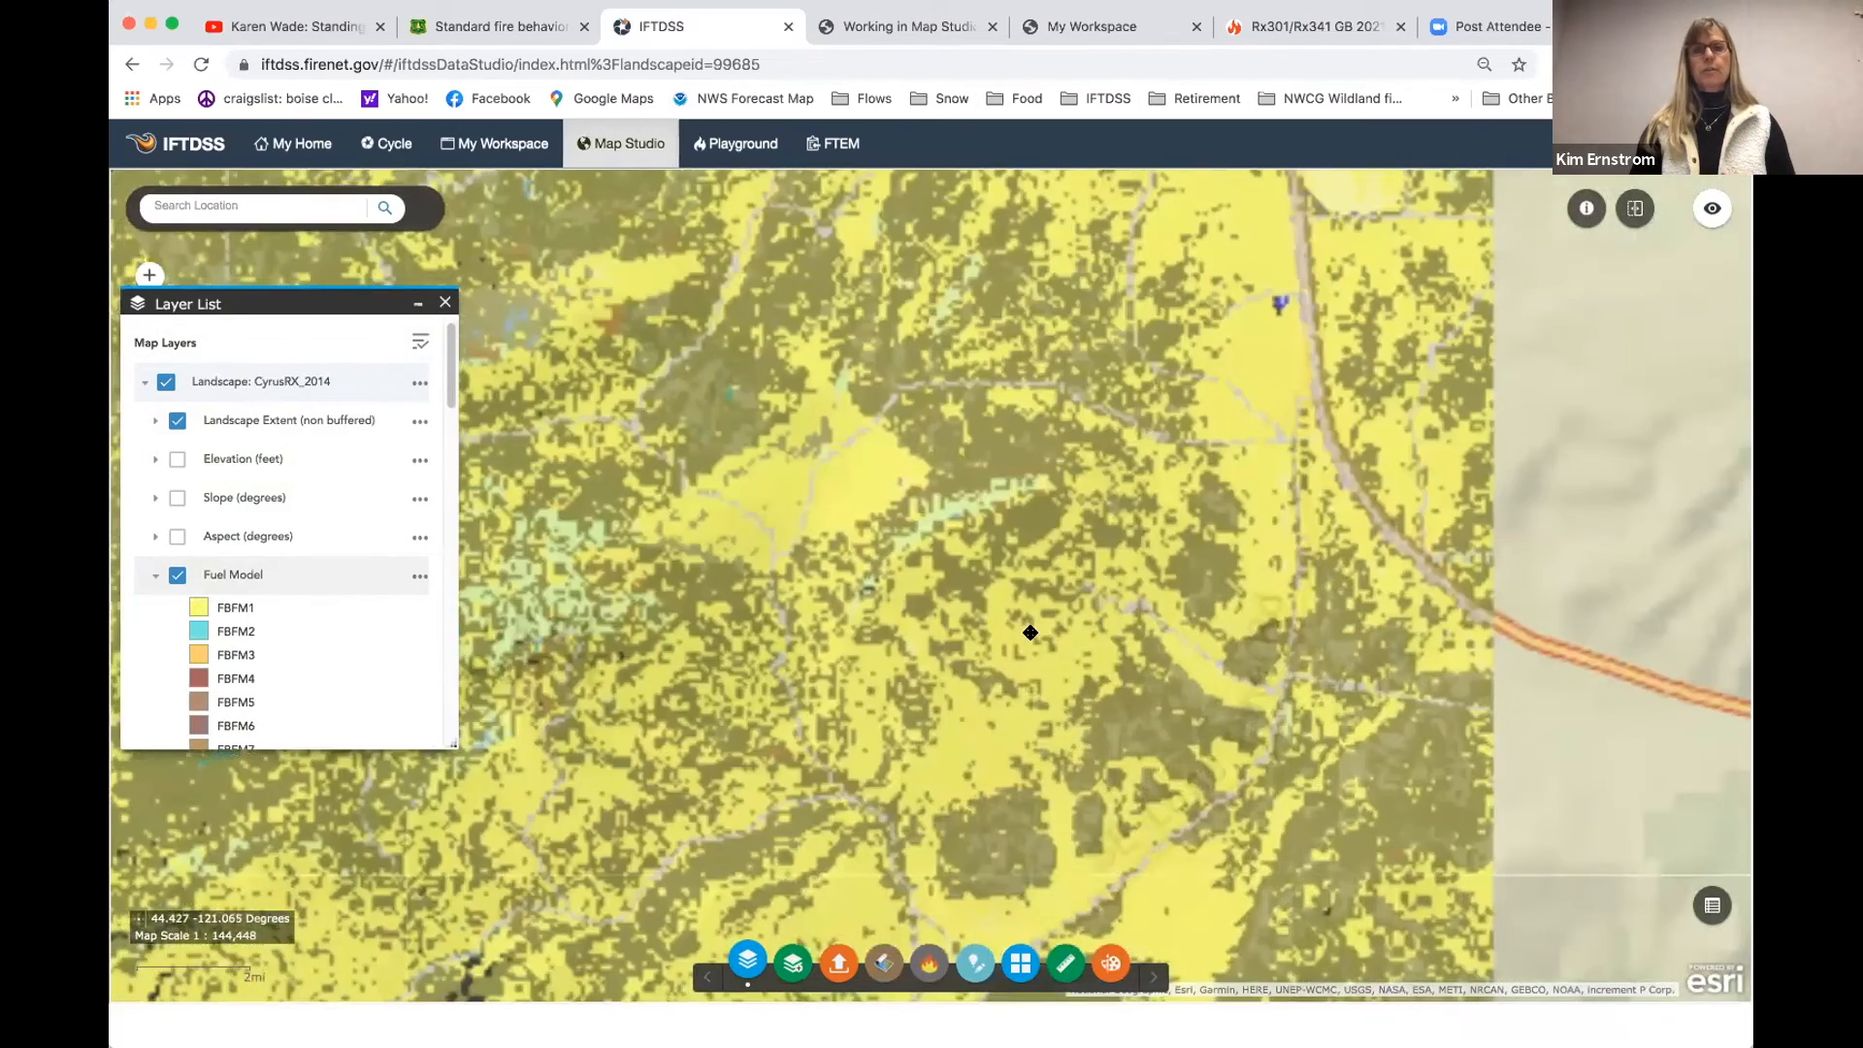
left_click_drag(1197, 446, 1371, 672)
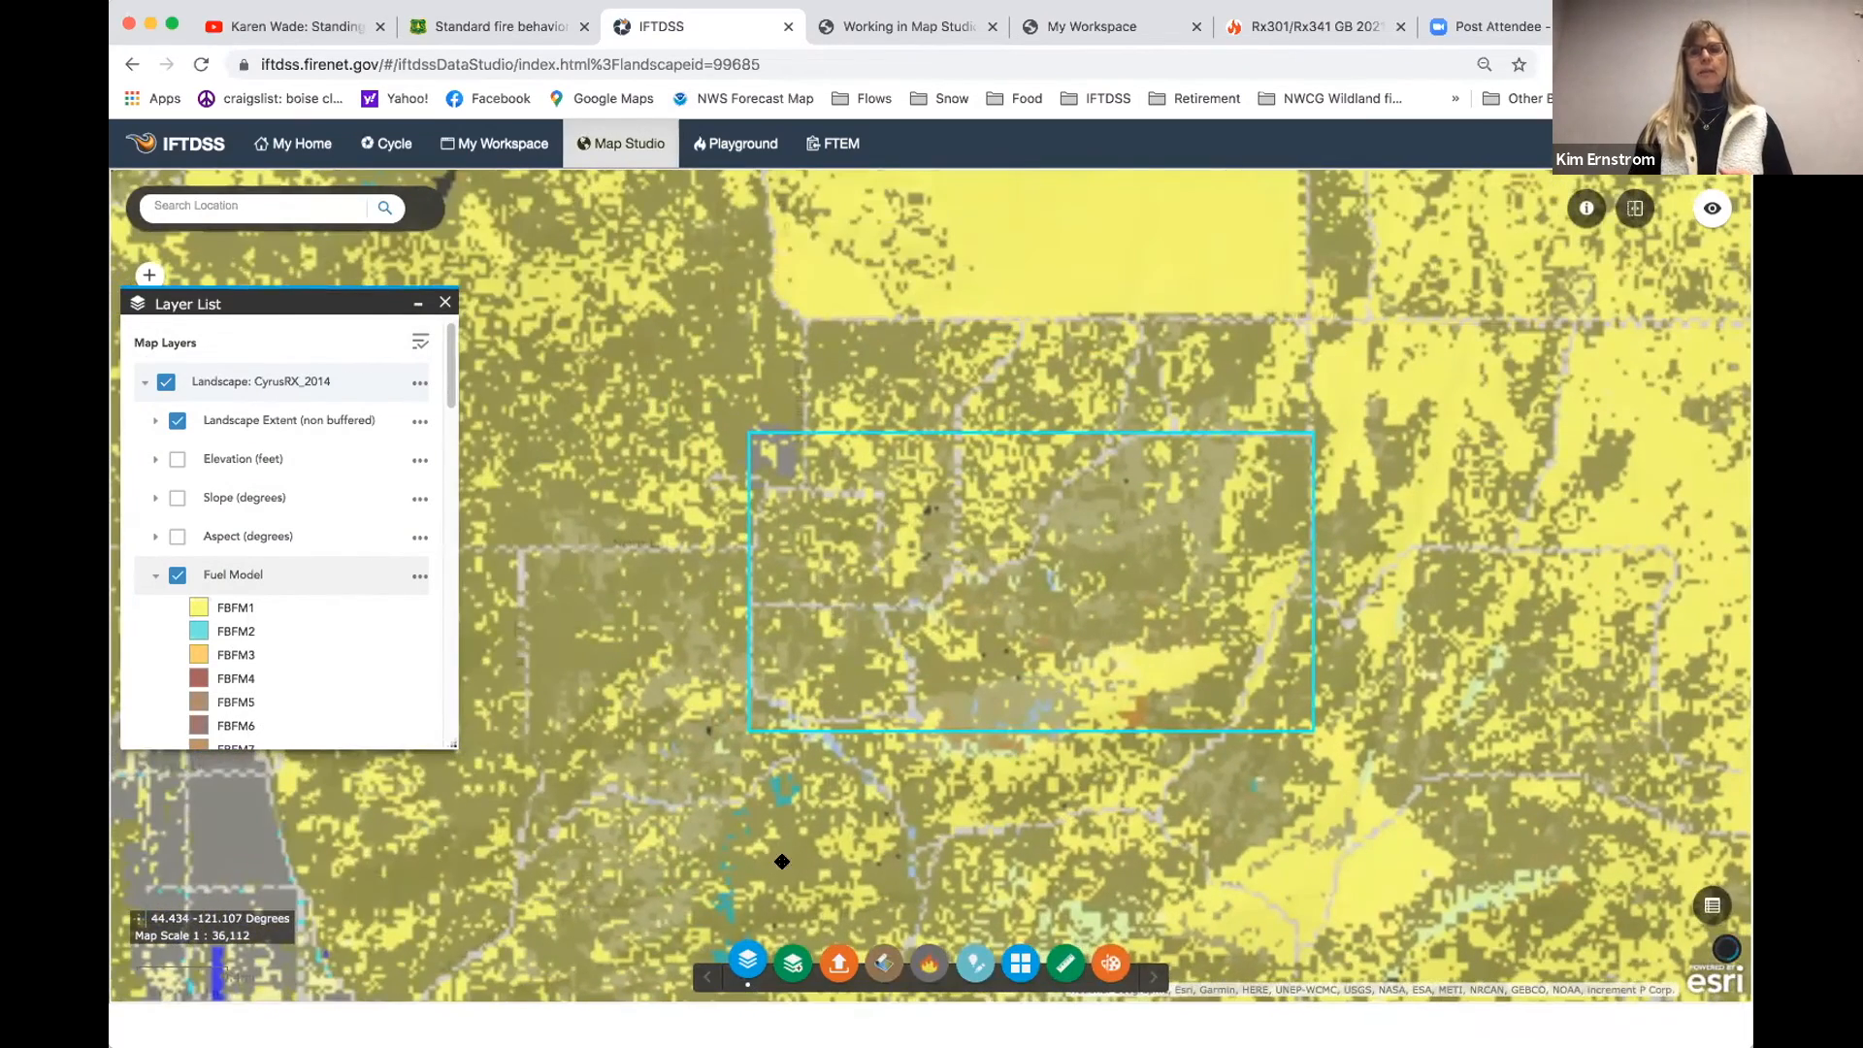
left_click(793, 964)
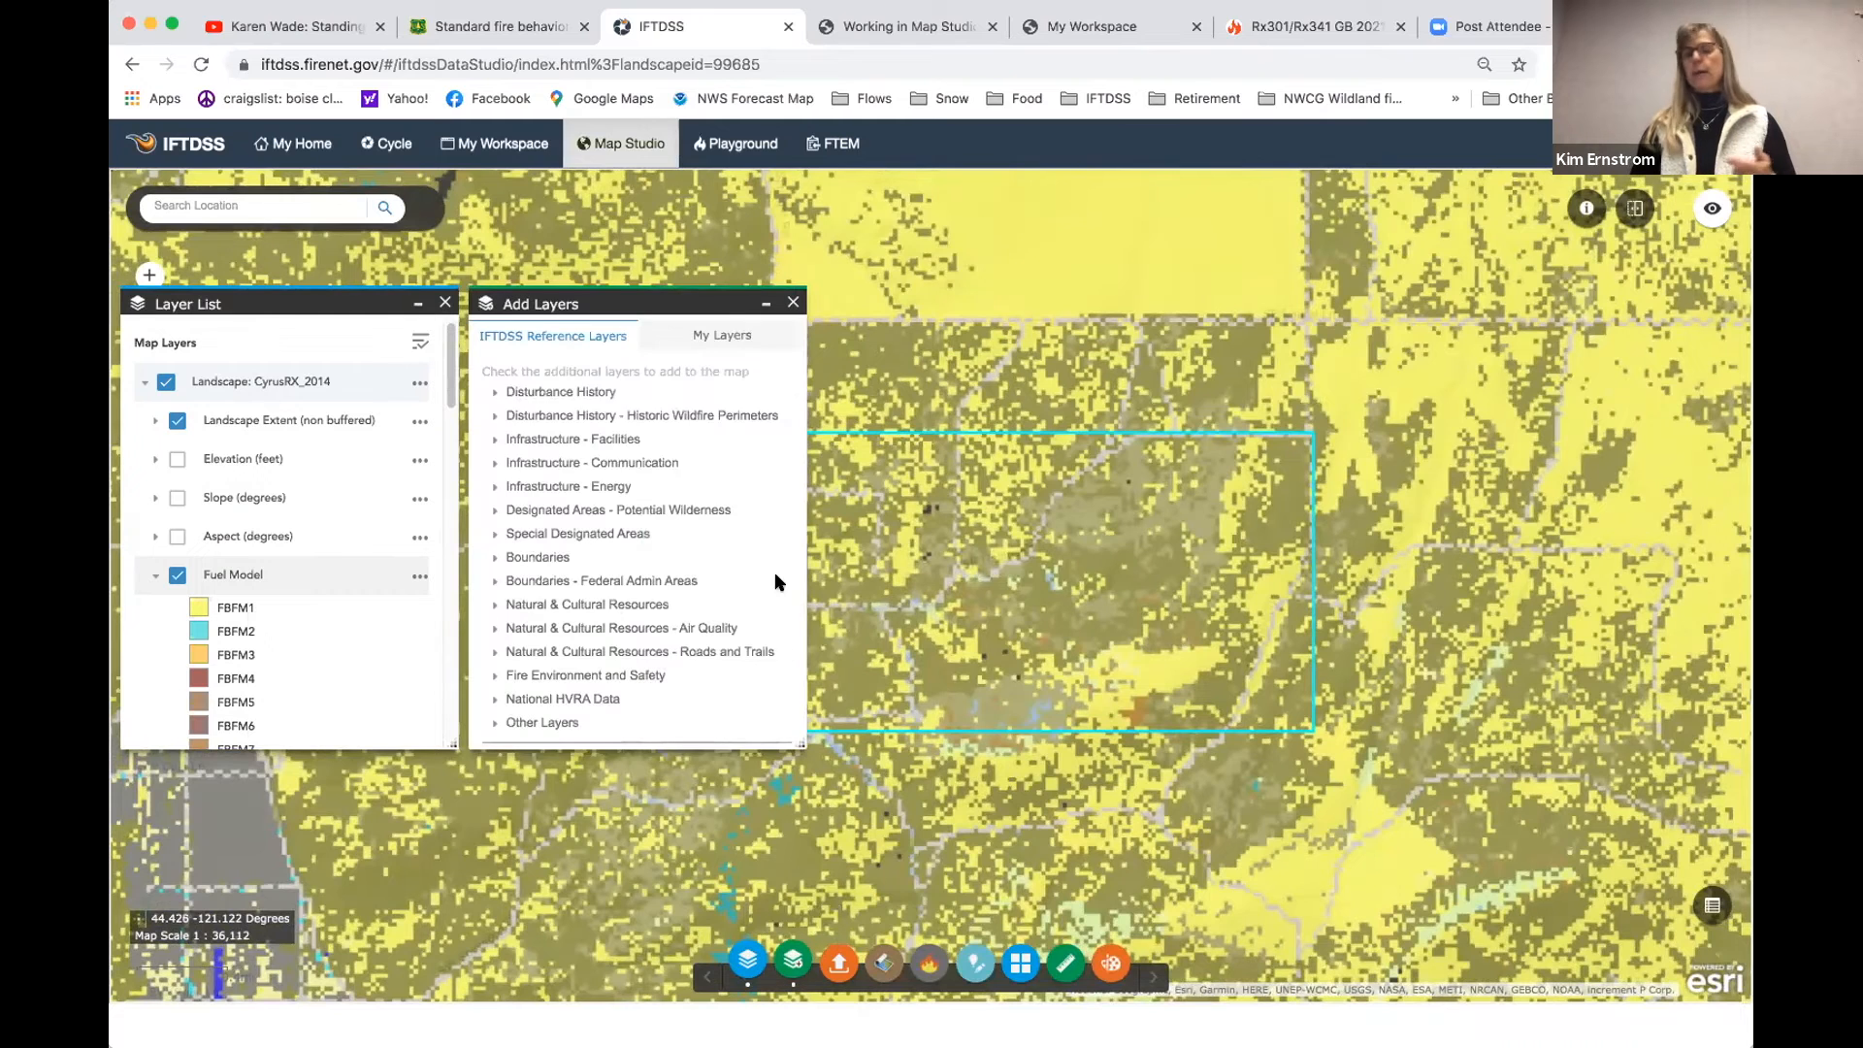
left_click(740, 338)
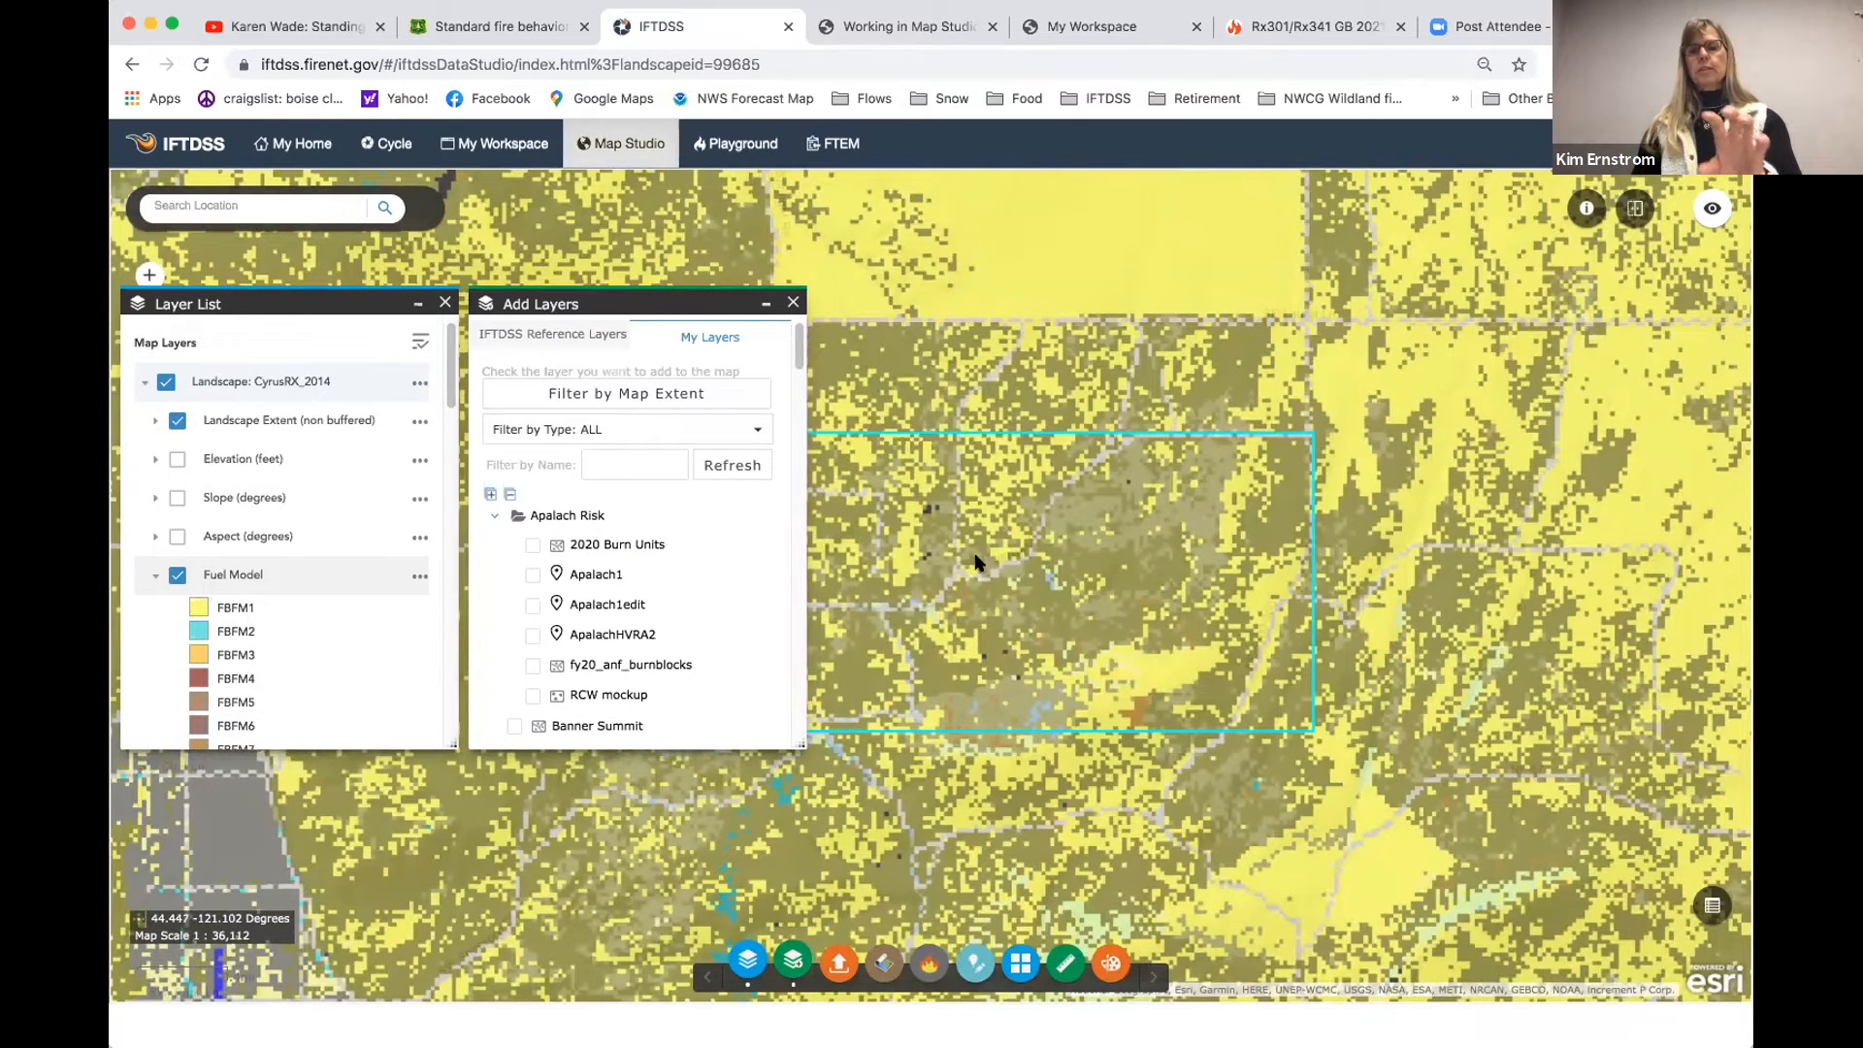
left_click(590, 386)
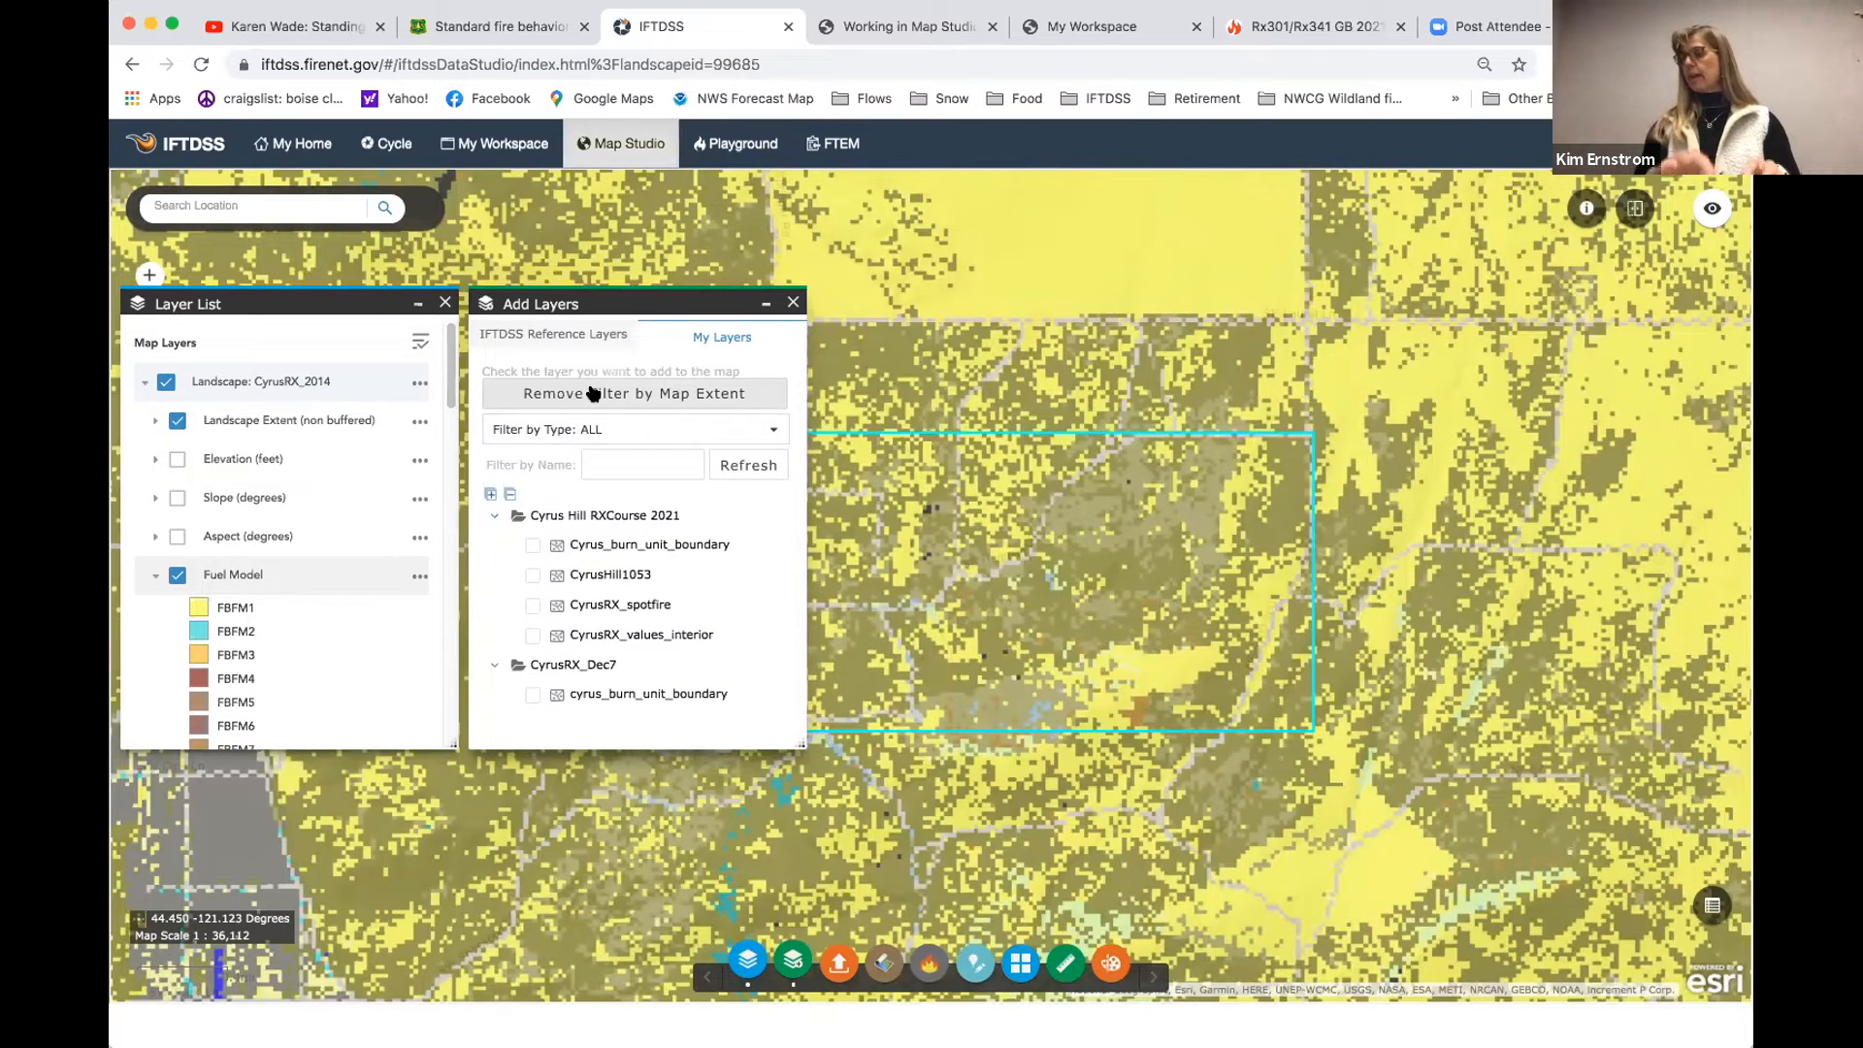
left_click(533, 548)
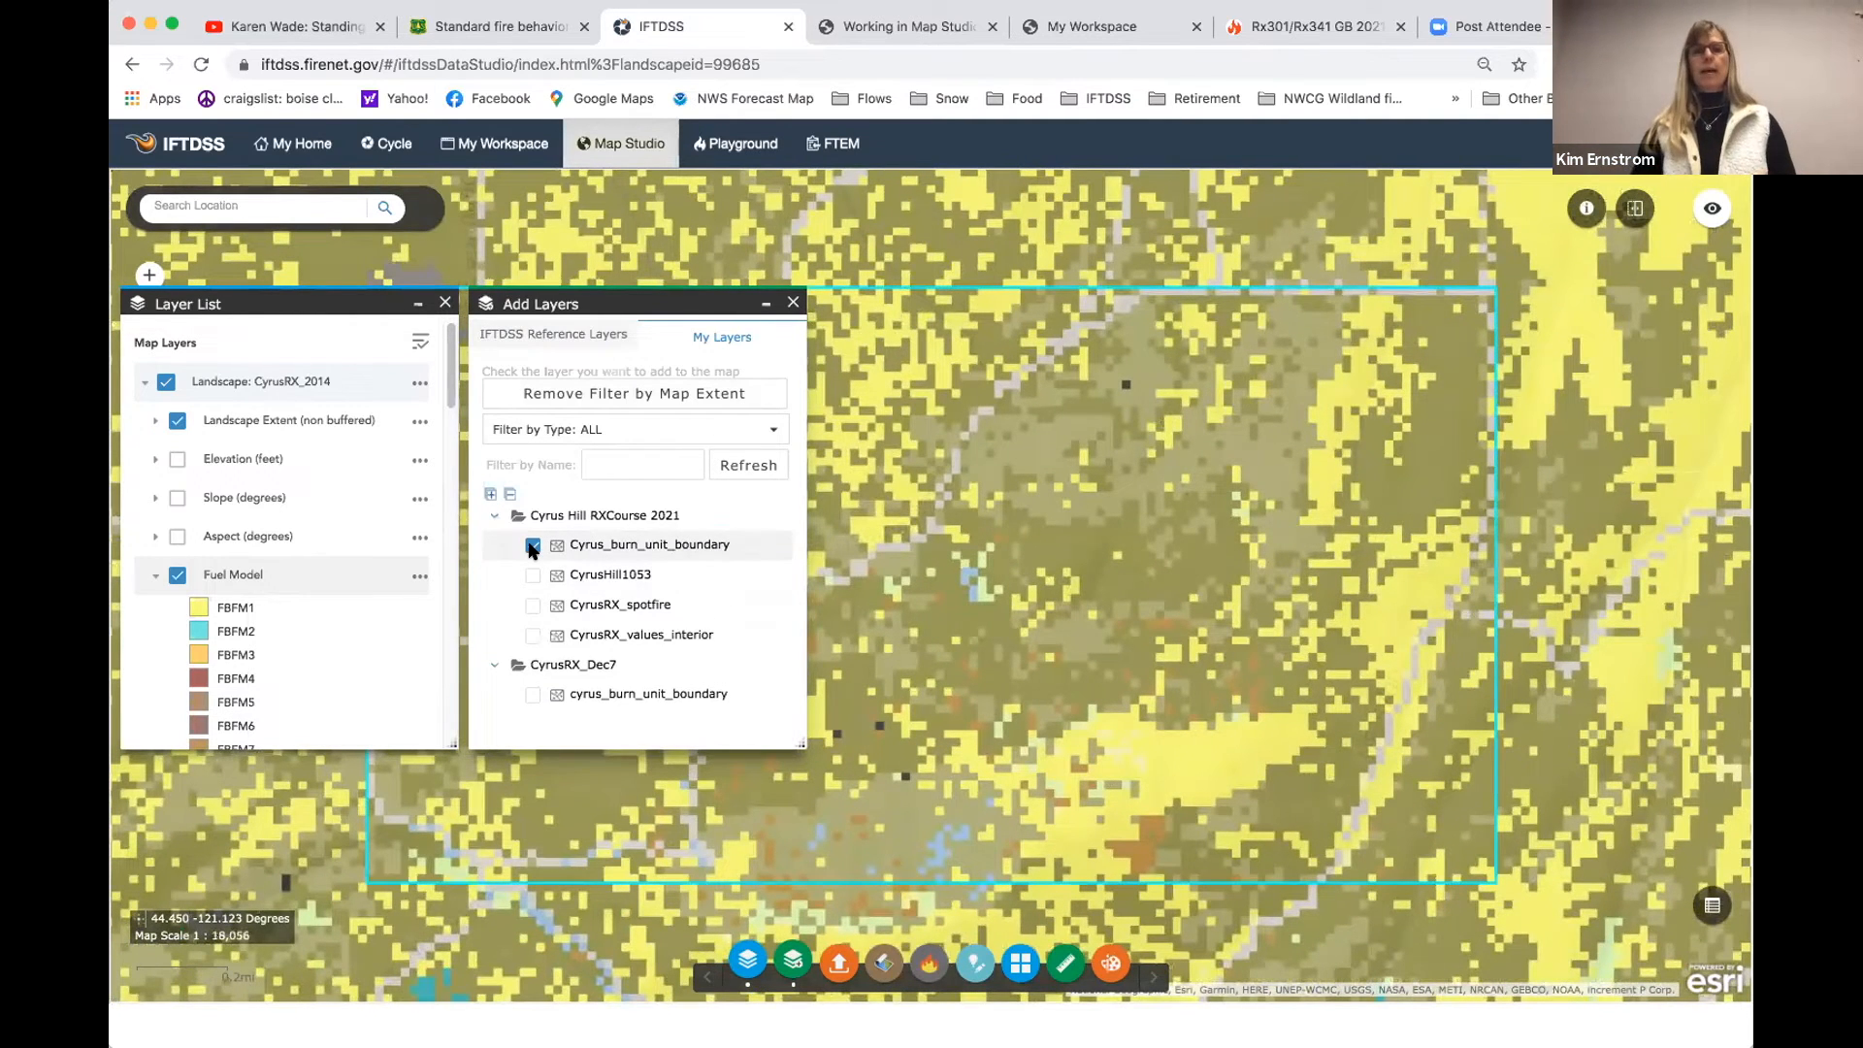
left_click(793, 301)
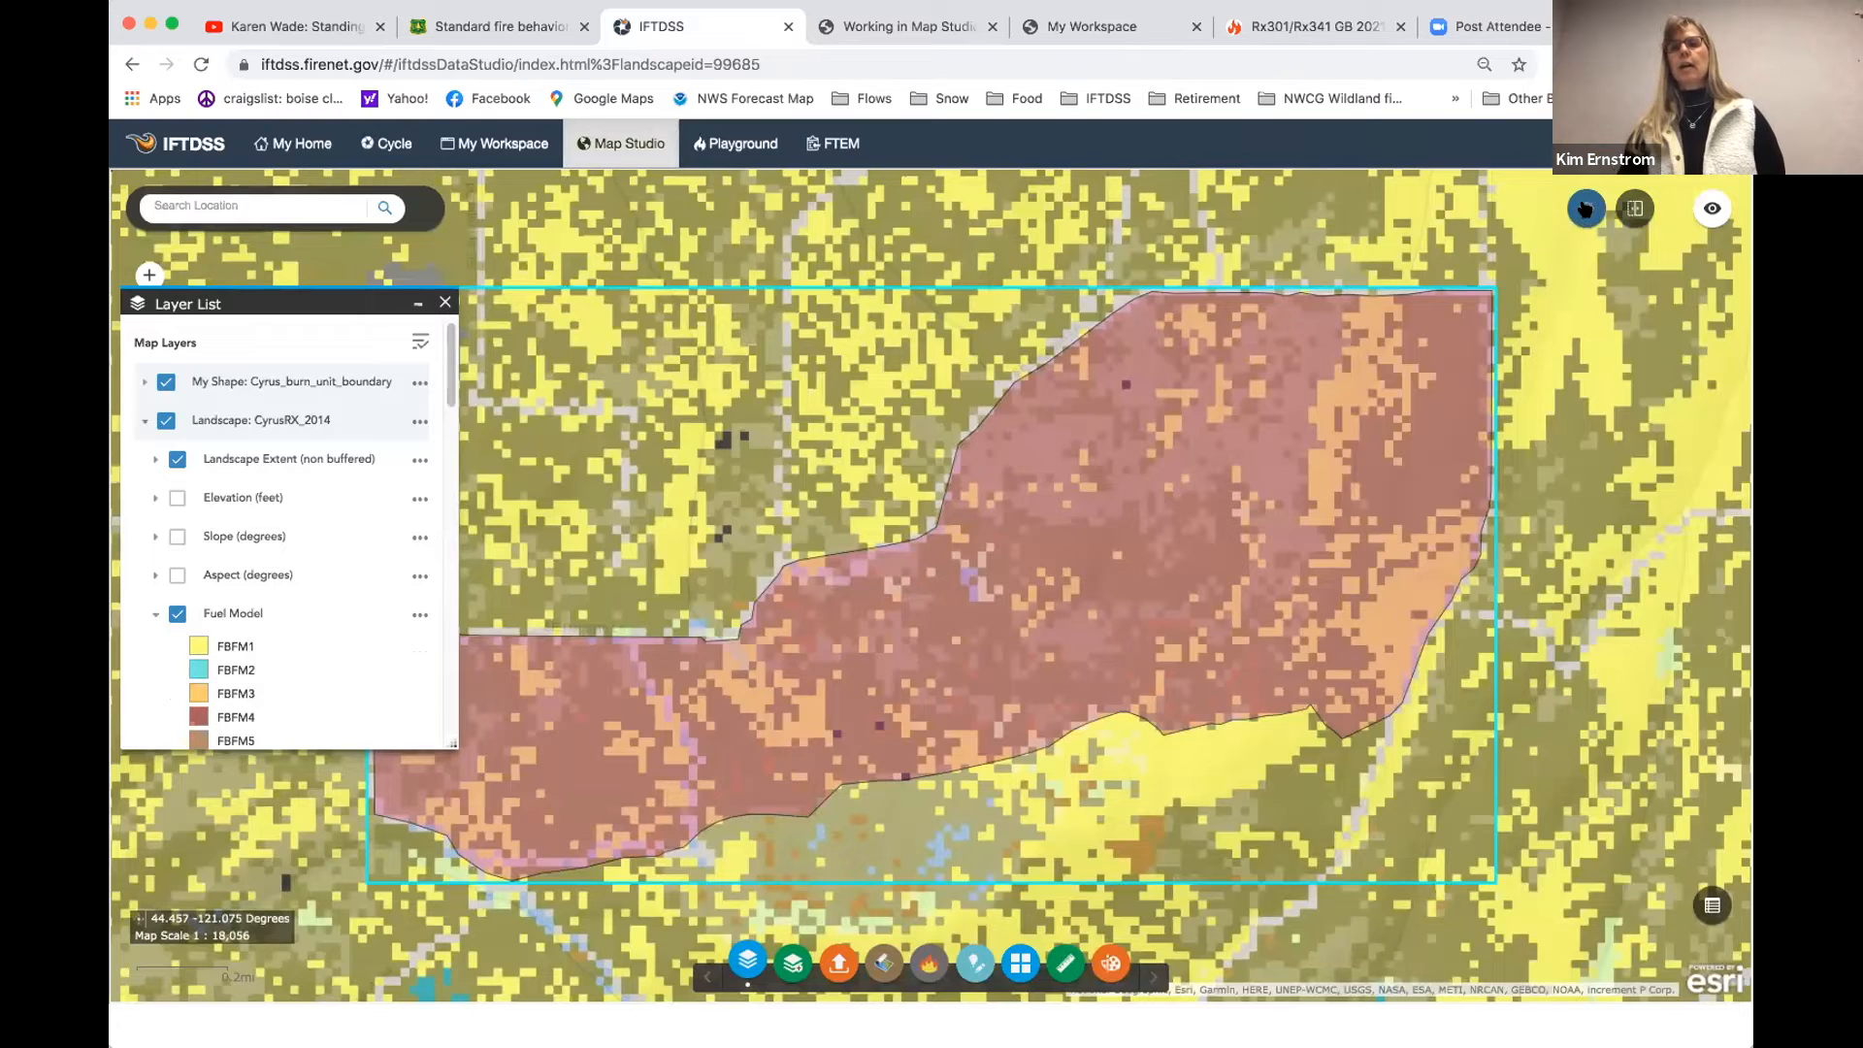
- Identify the CyrusRX_2014 landscape values, including fuel model, at six points across the burn unit
left_click(1585, 208)
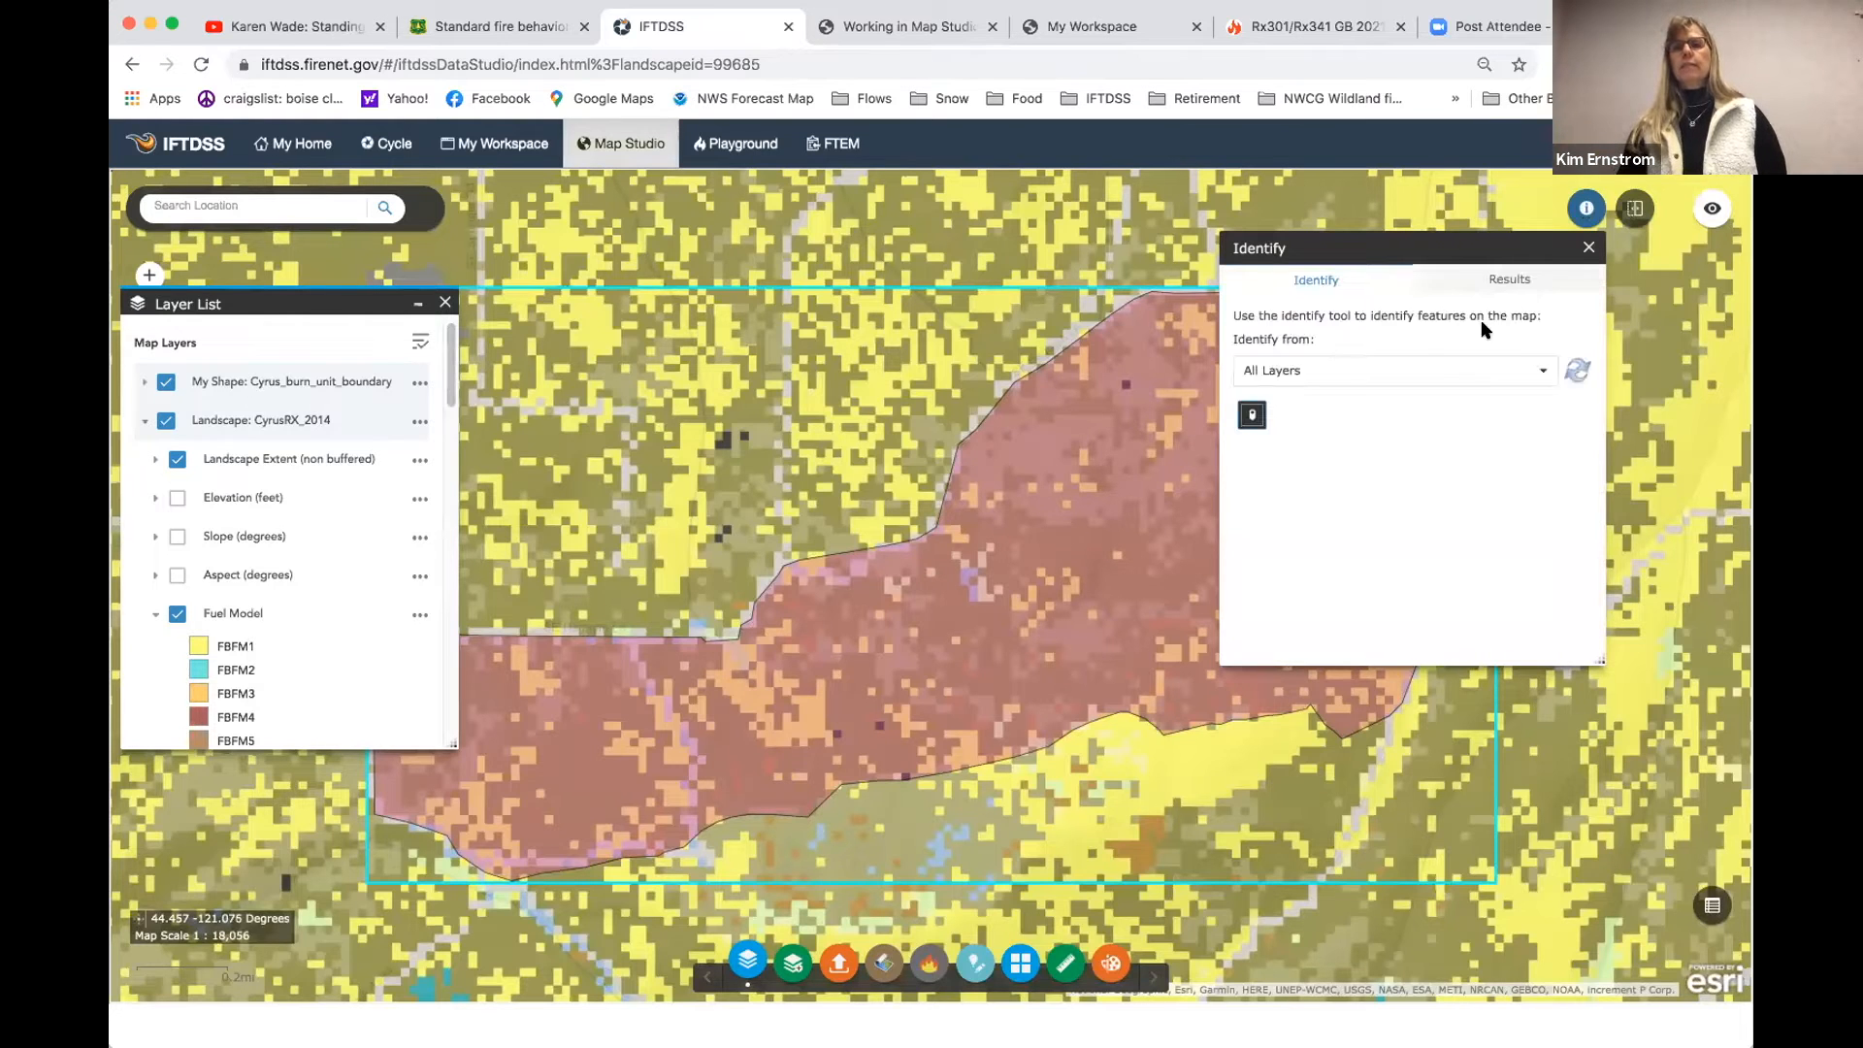
left_click(1436, 372)
left_click(1419, 430)
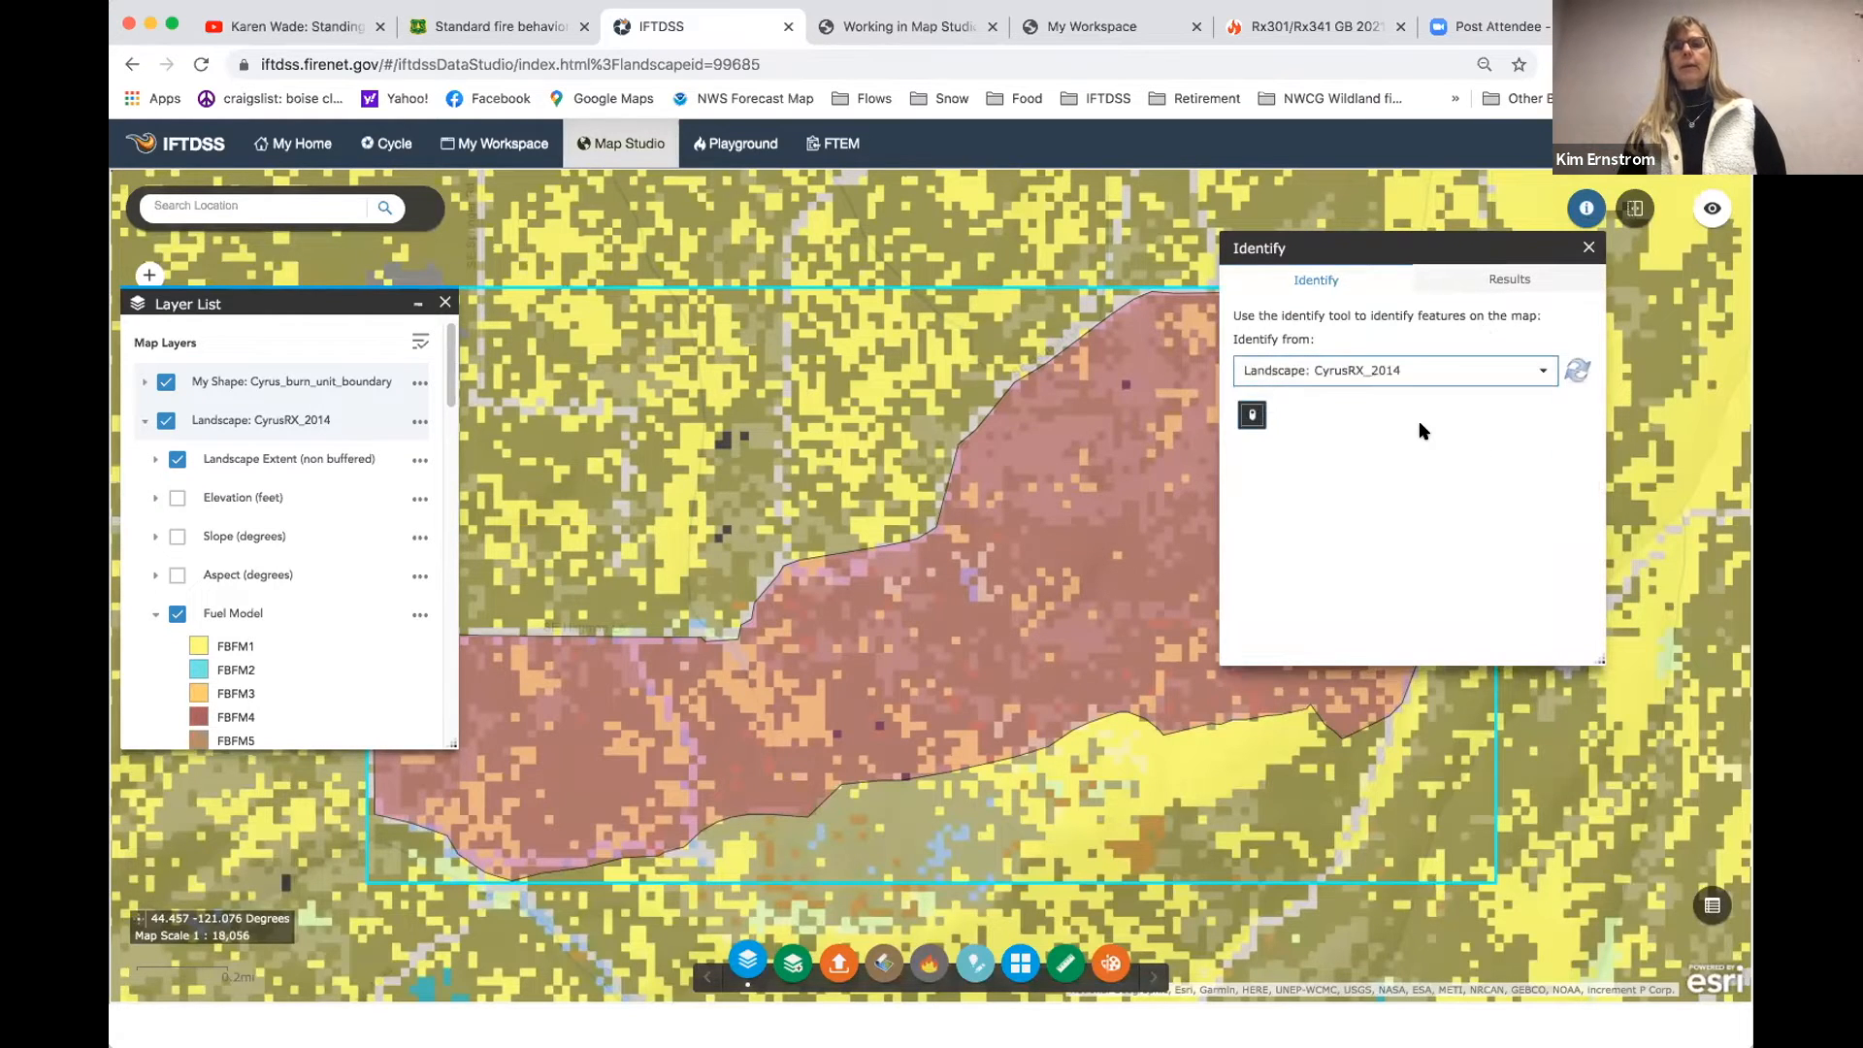
left_click(944, 617)
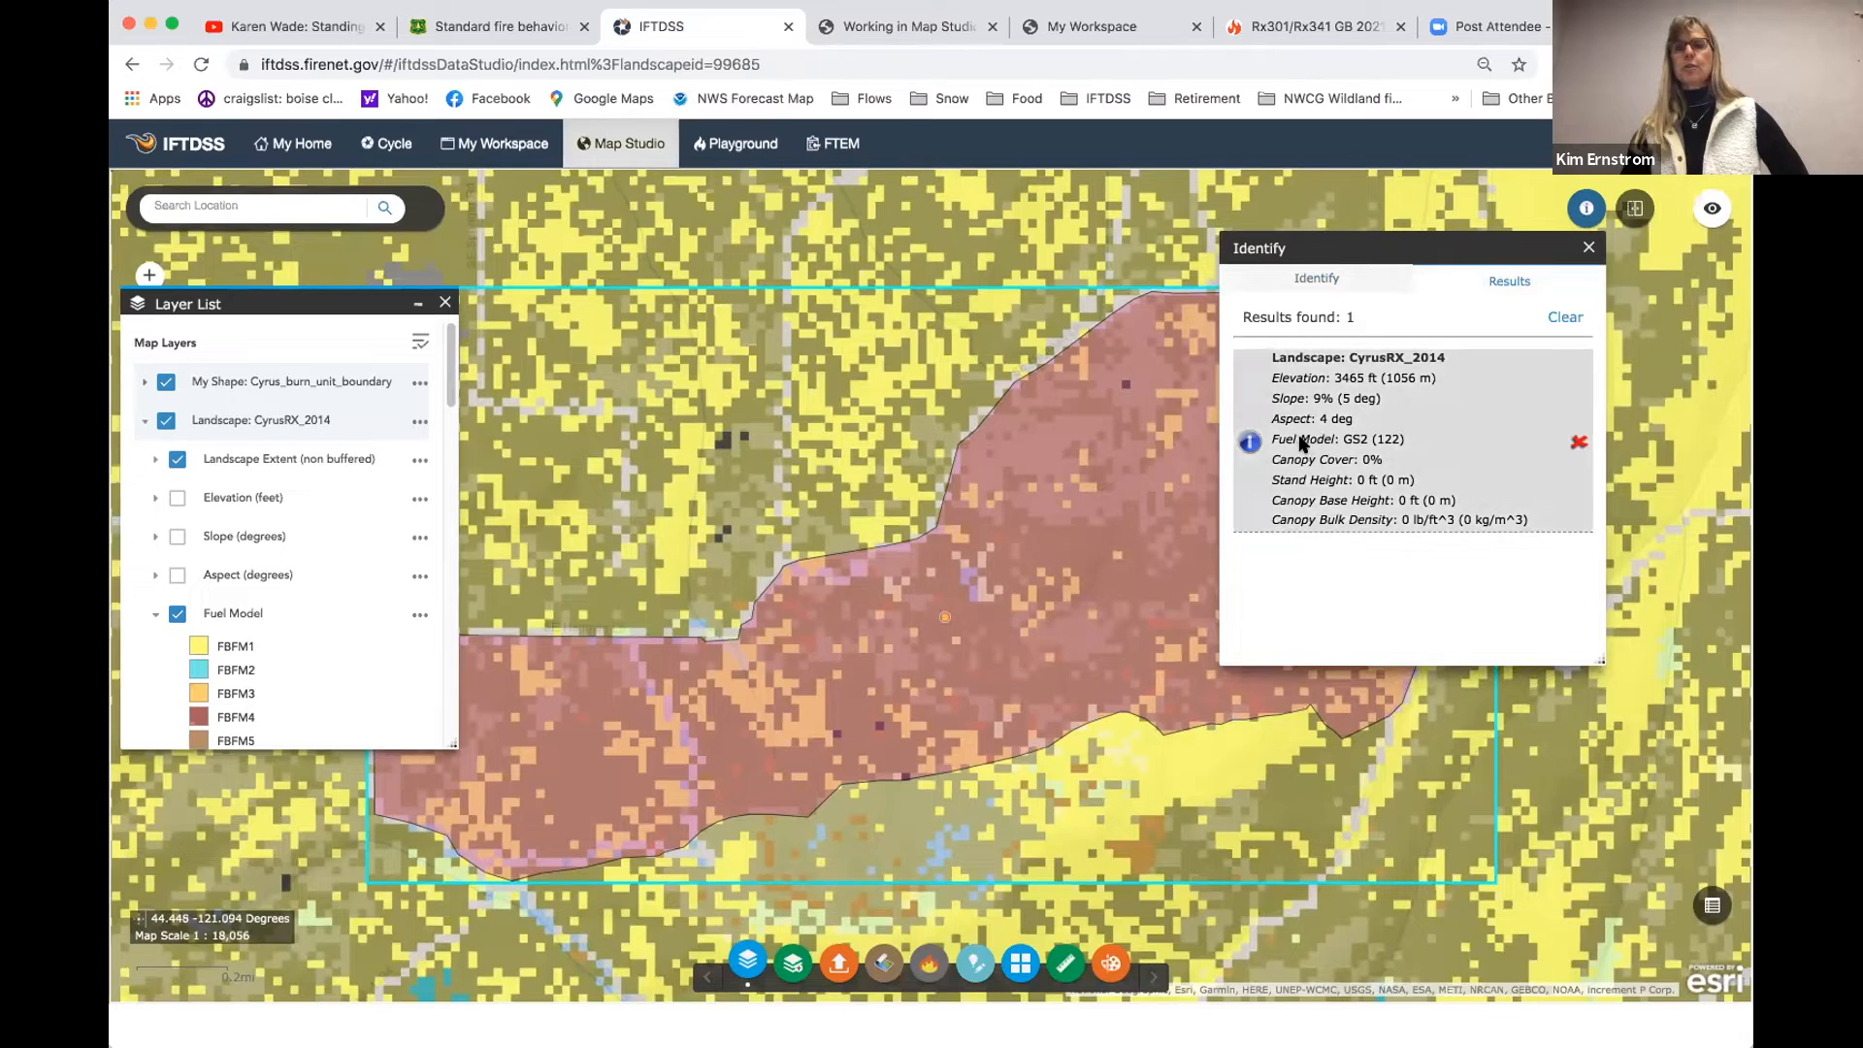
left_click(809, 722)
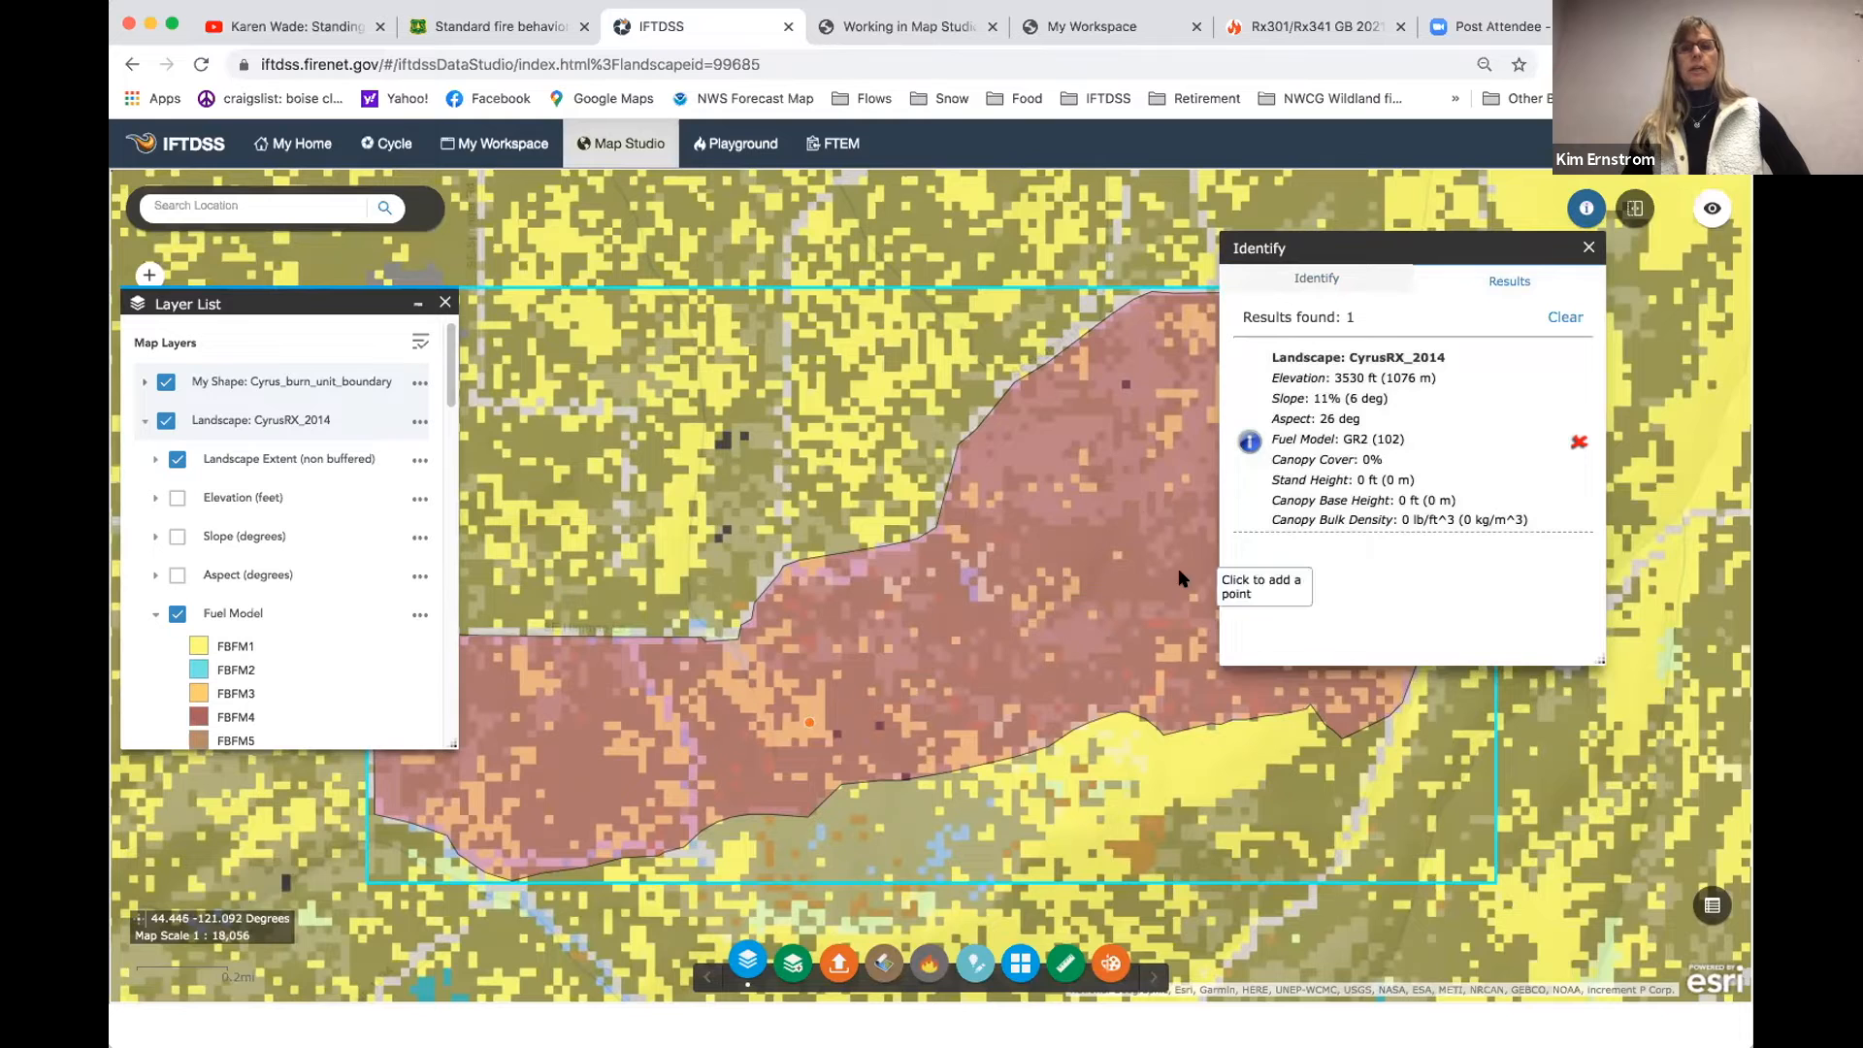
left_click(1026, 446)
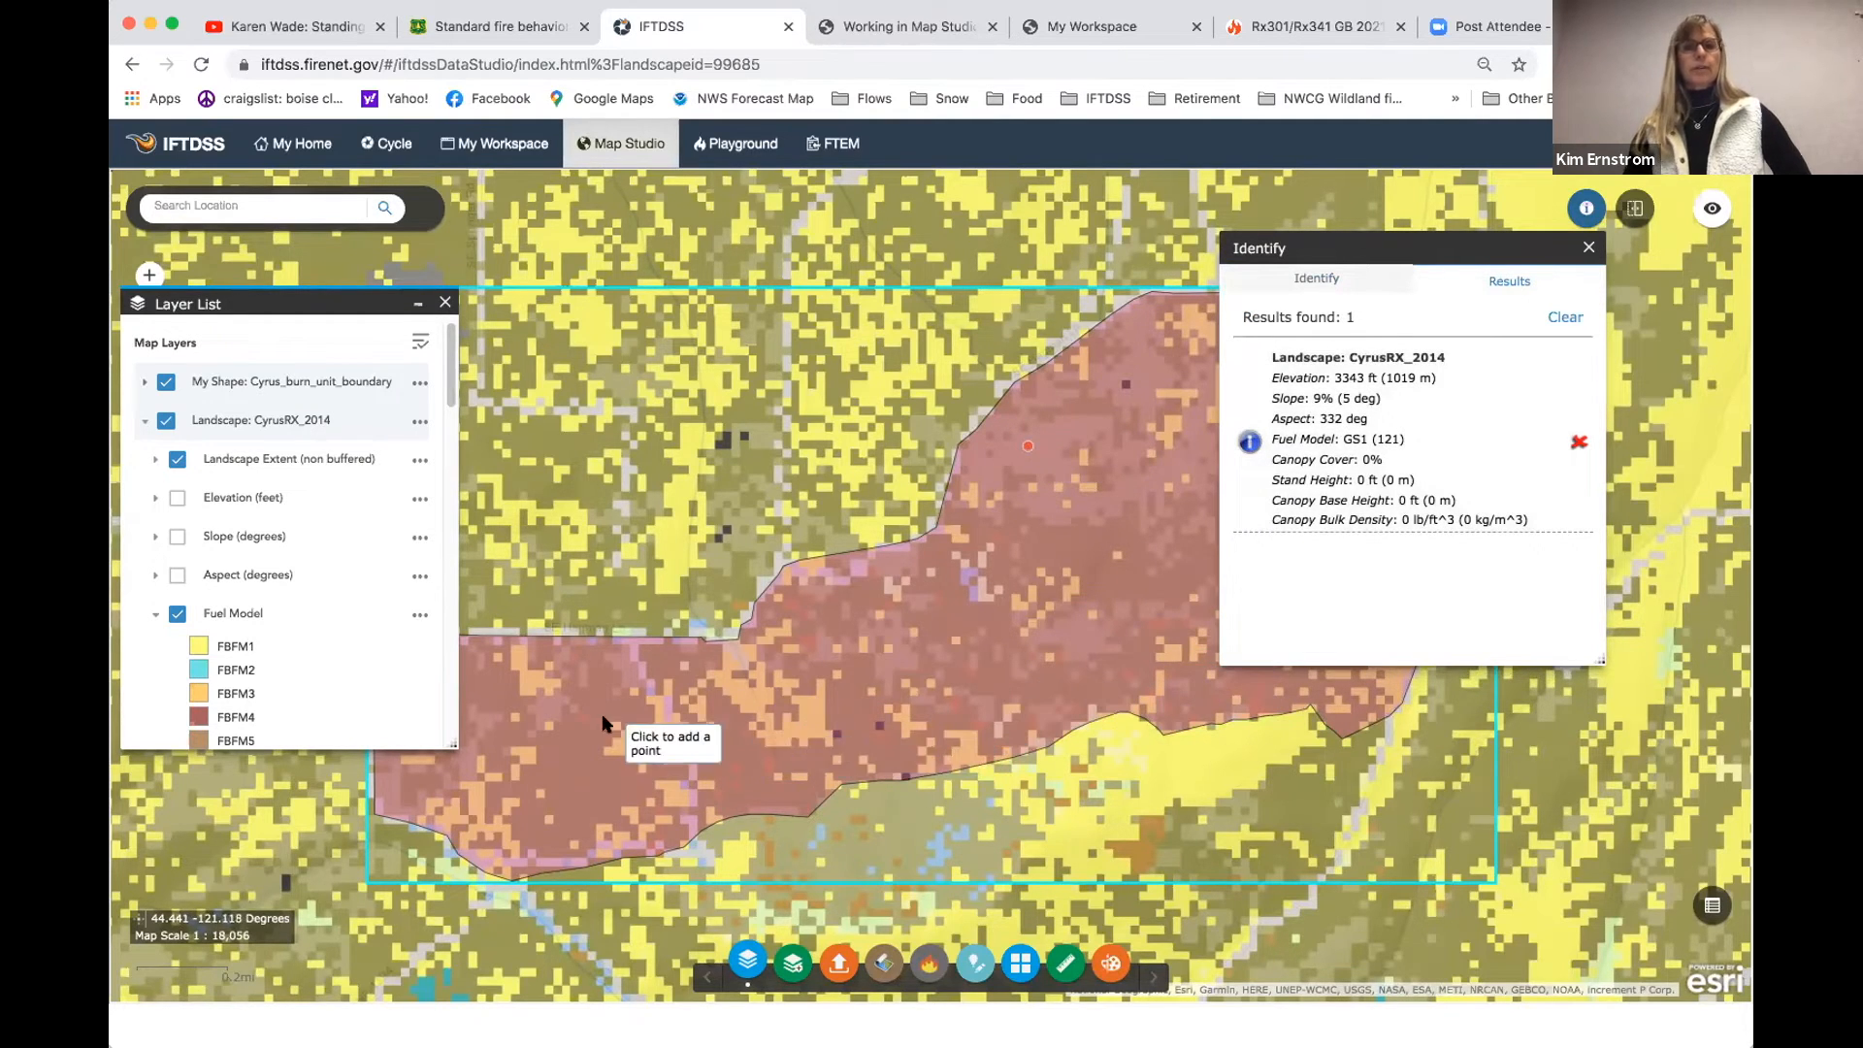
left_click(546, 713)
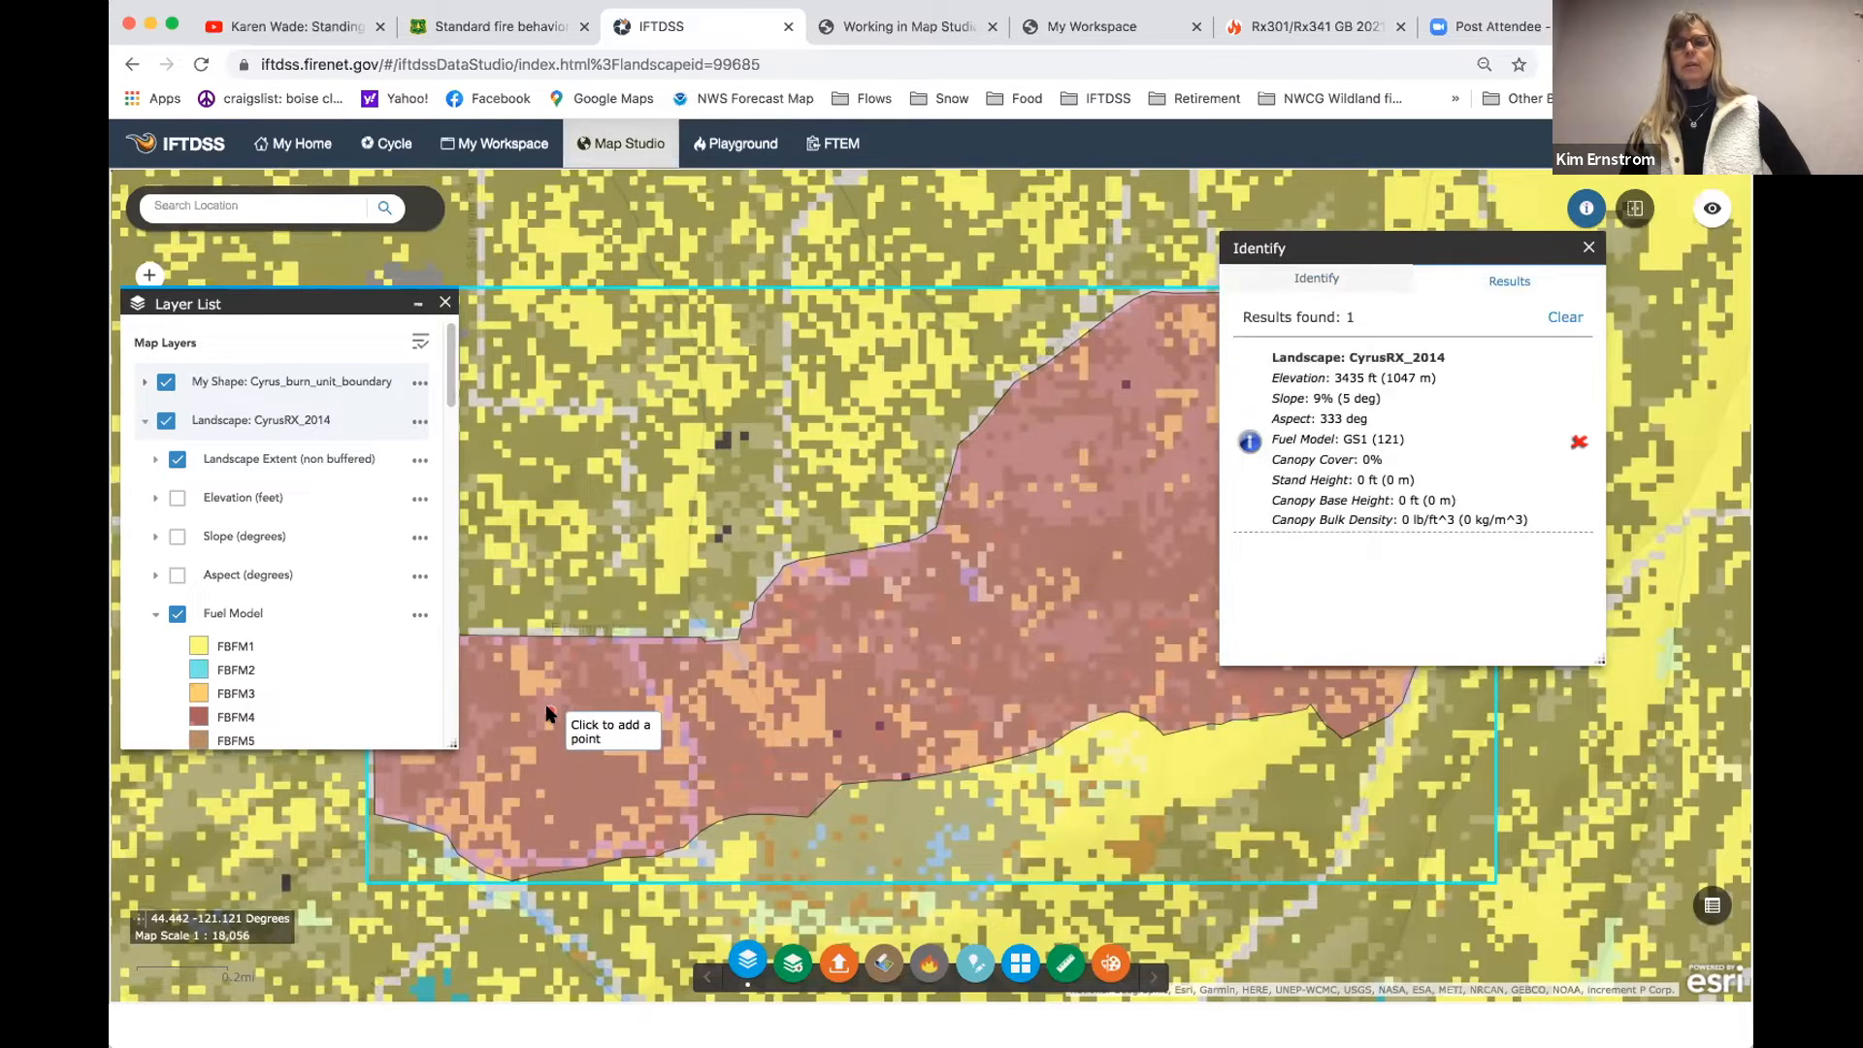
left_click(530, 683)
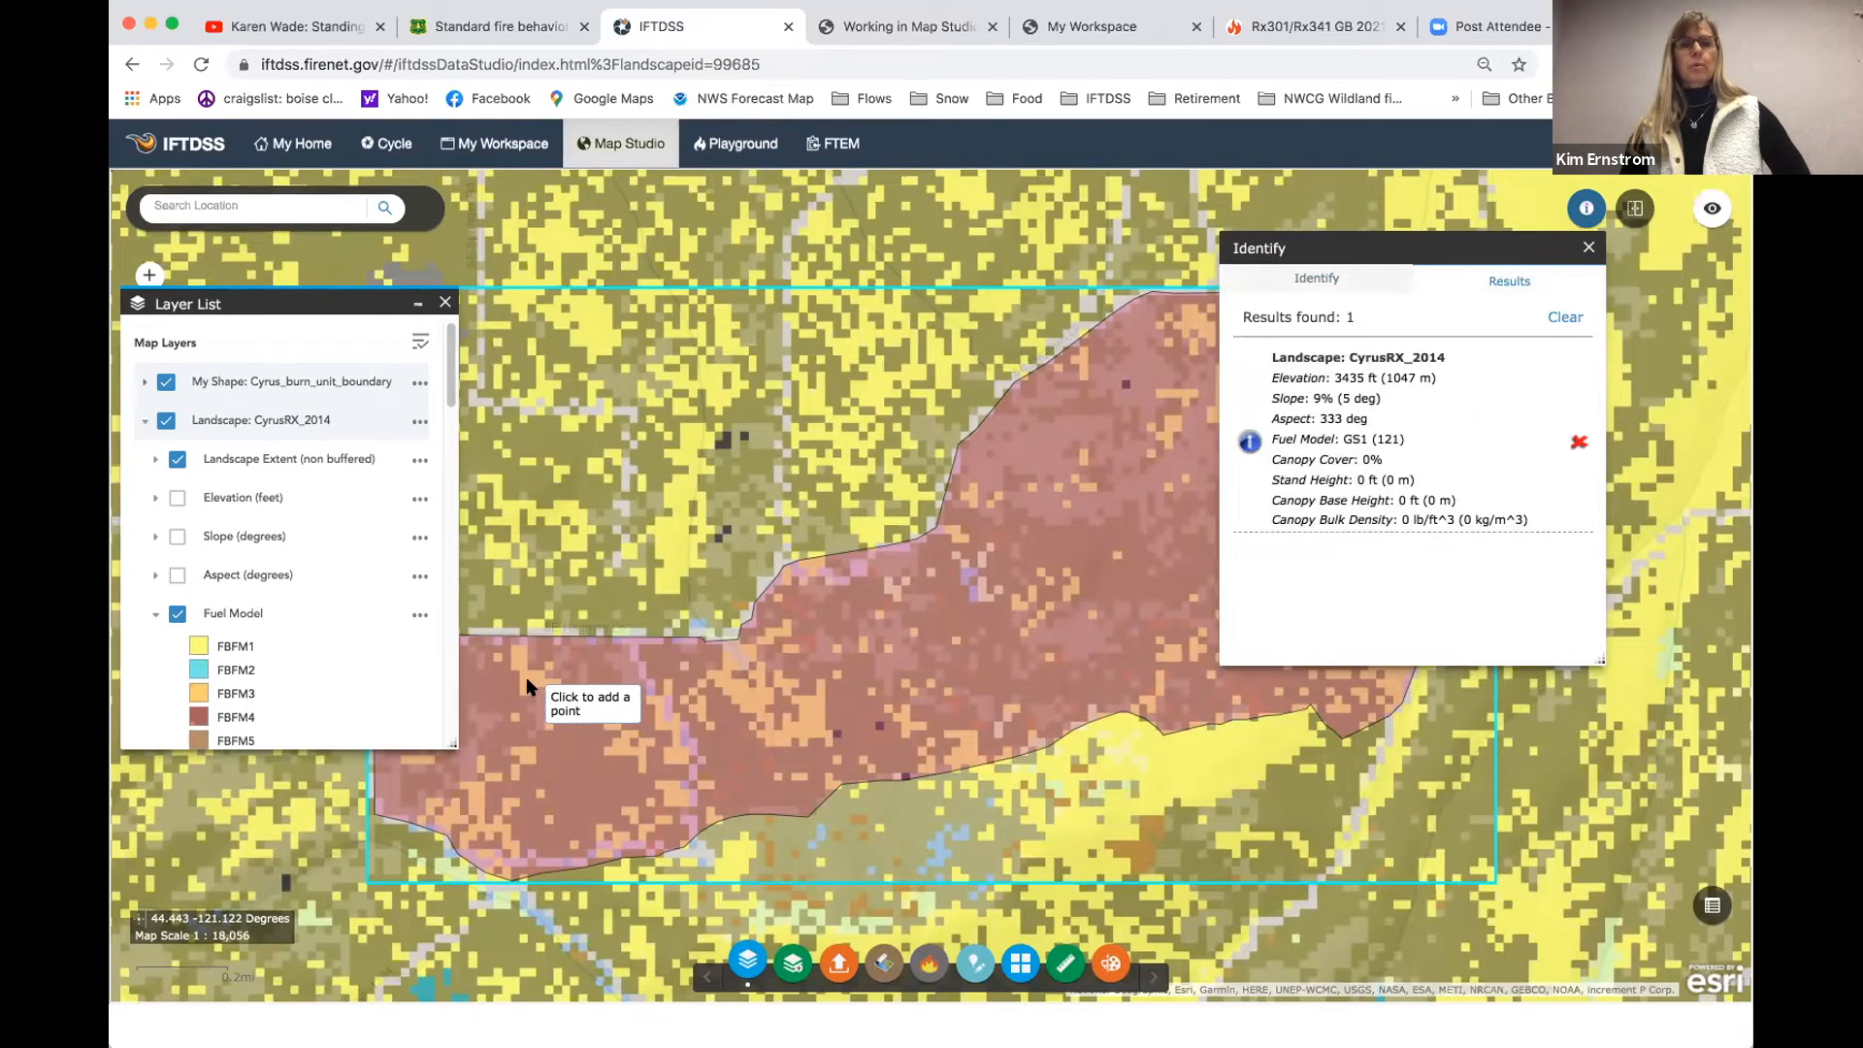
left_click(582, 783)
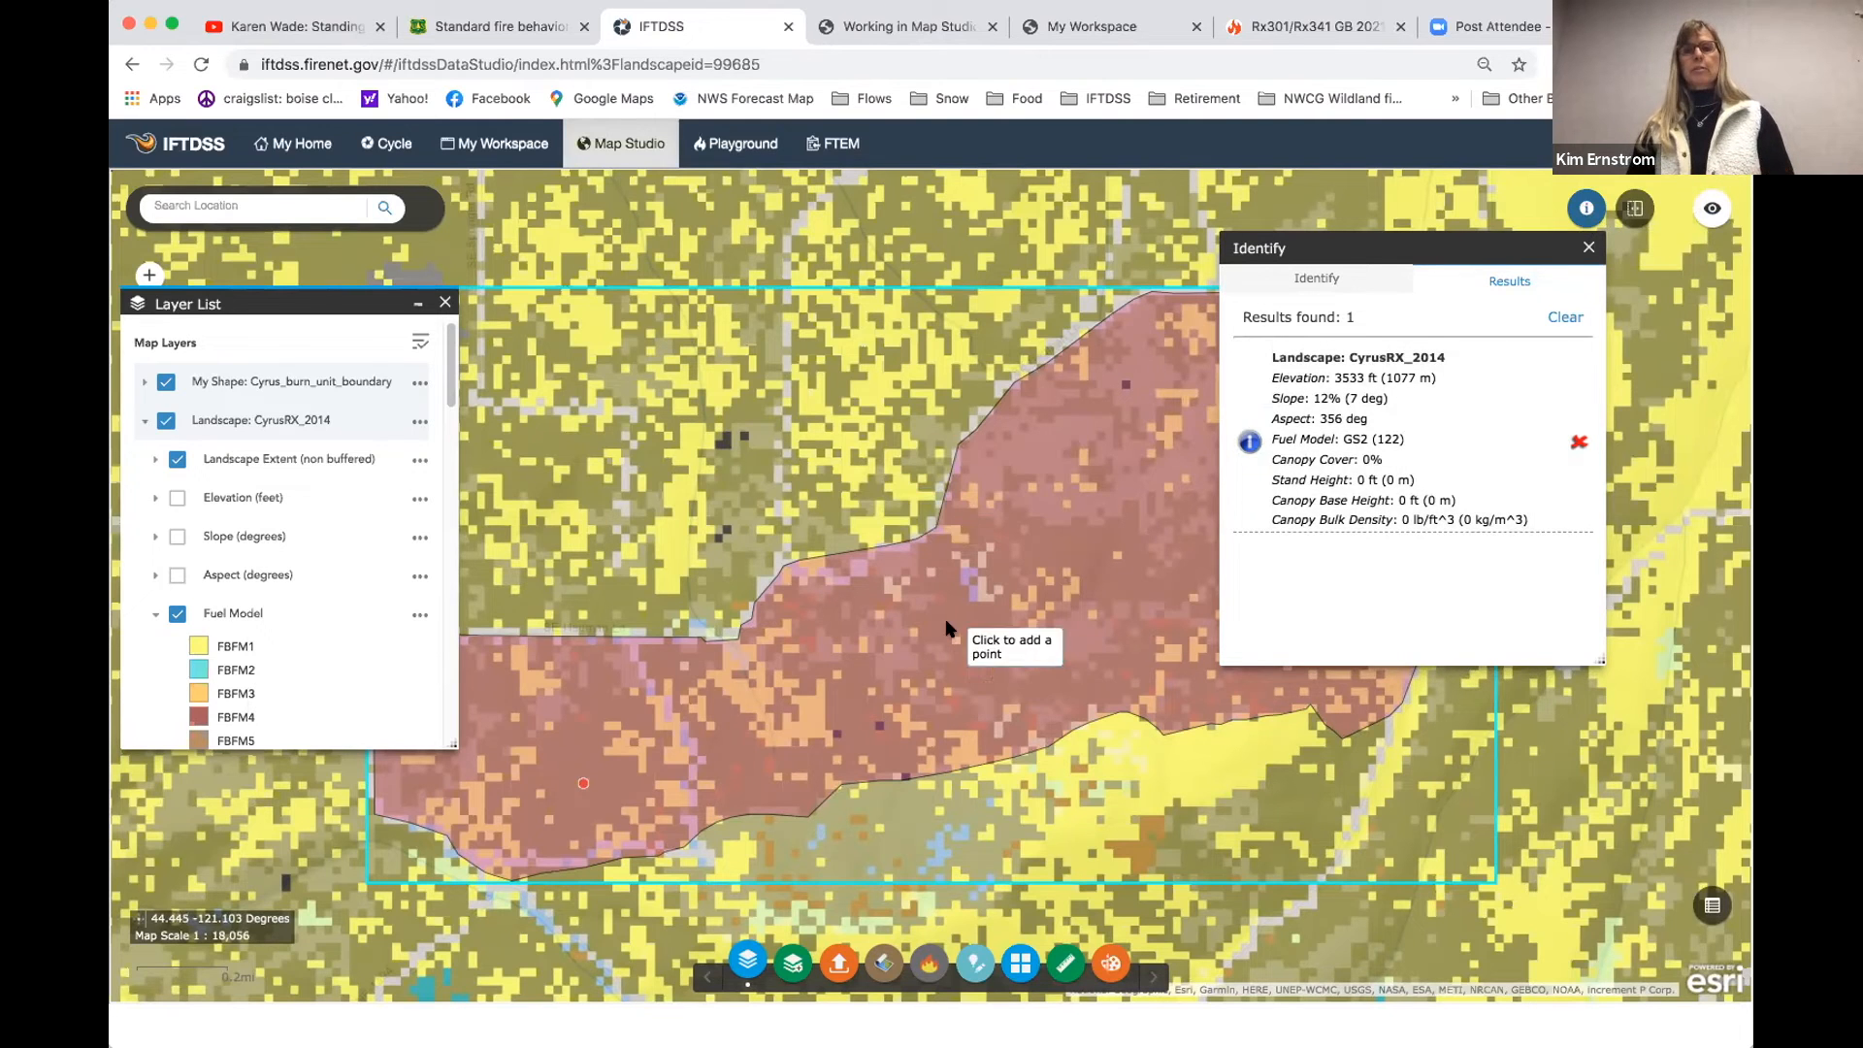
left_click(1589, 249)
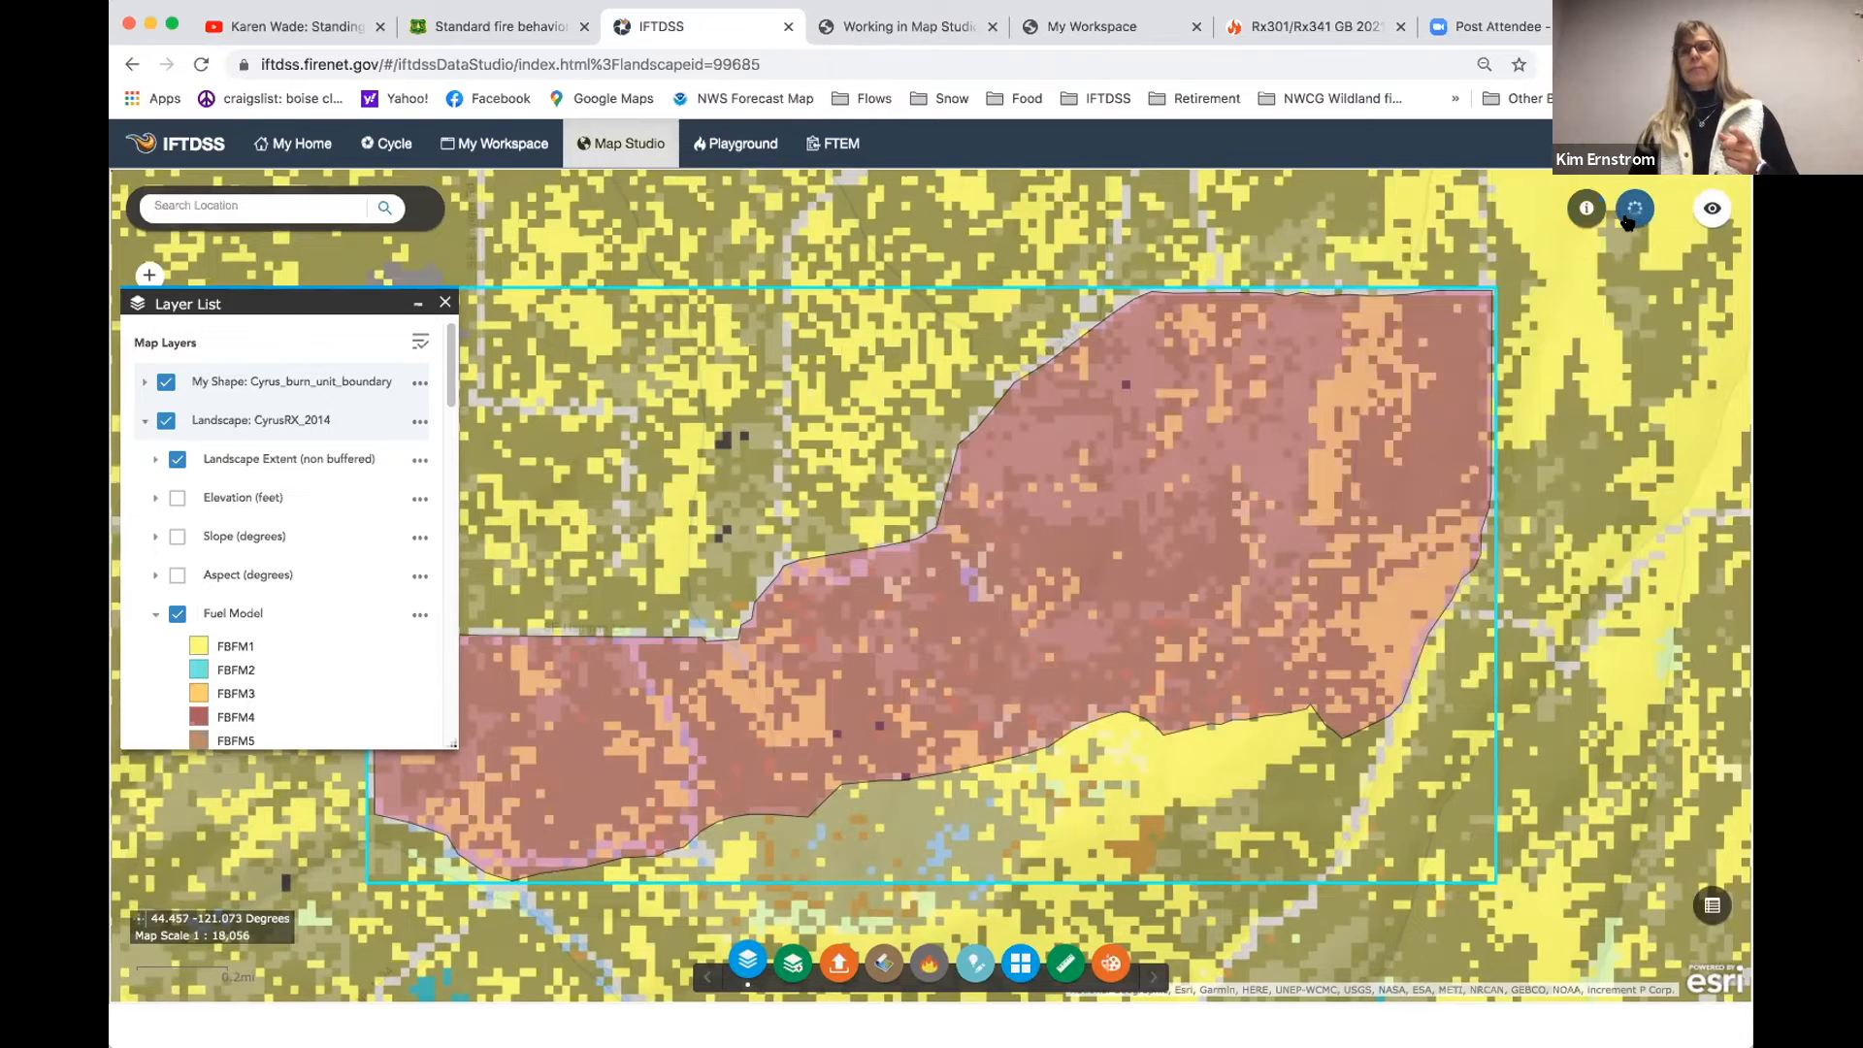
- Swipe the CyrusRX_2014 landscape layer partway down the burn unit to compare it with the basemap
left_click(1547, 296)
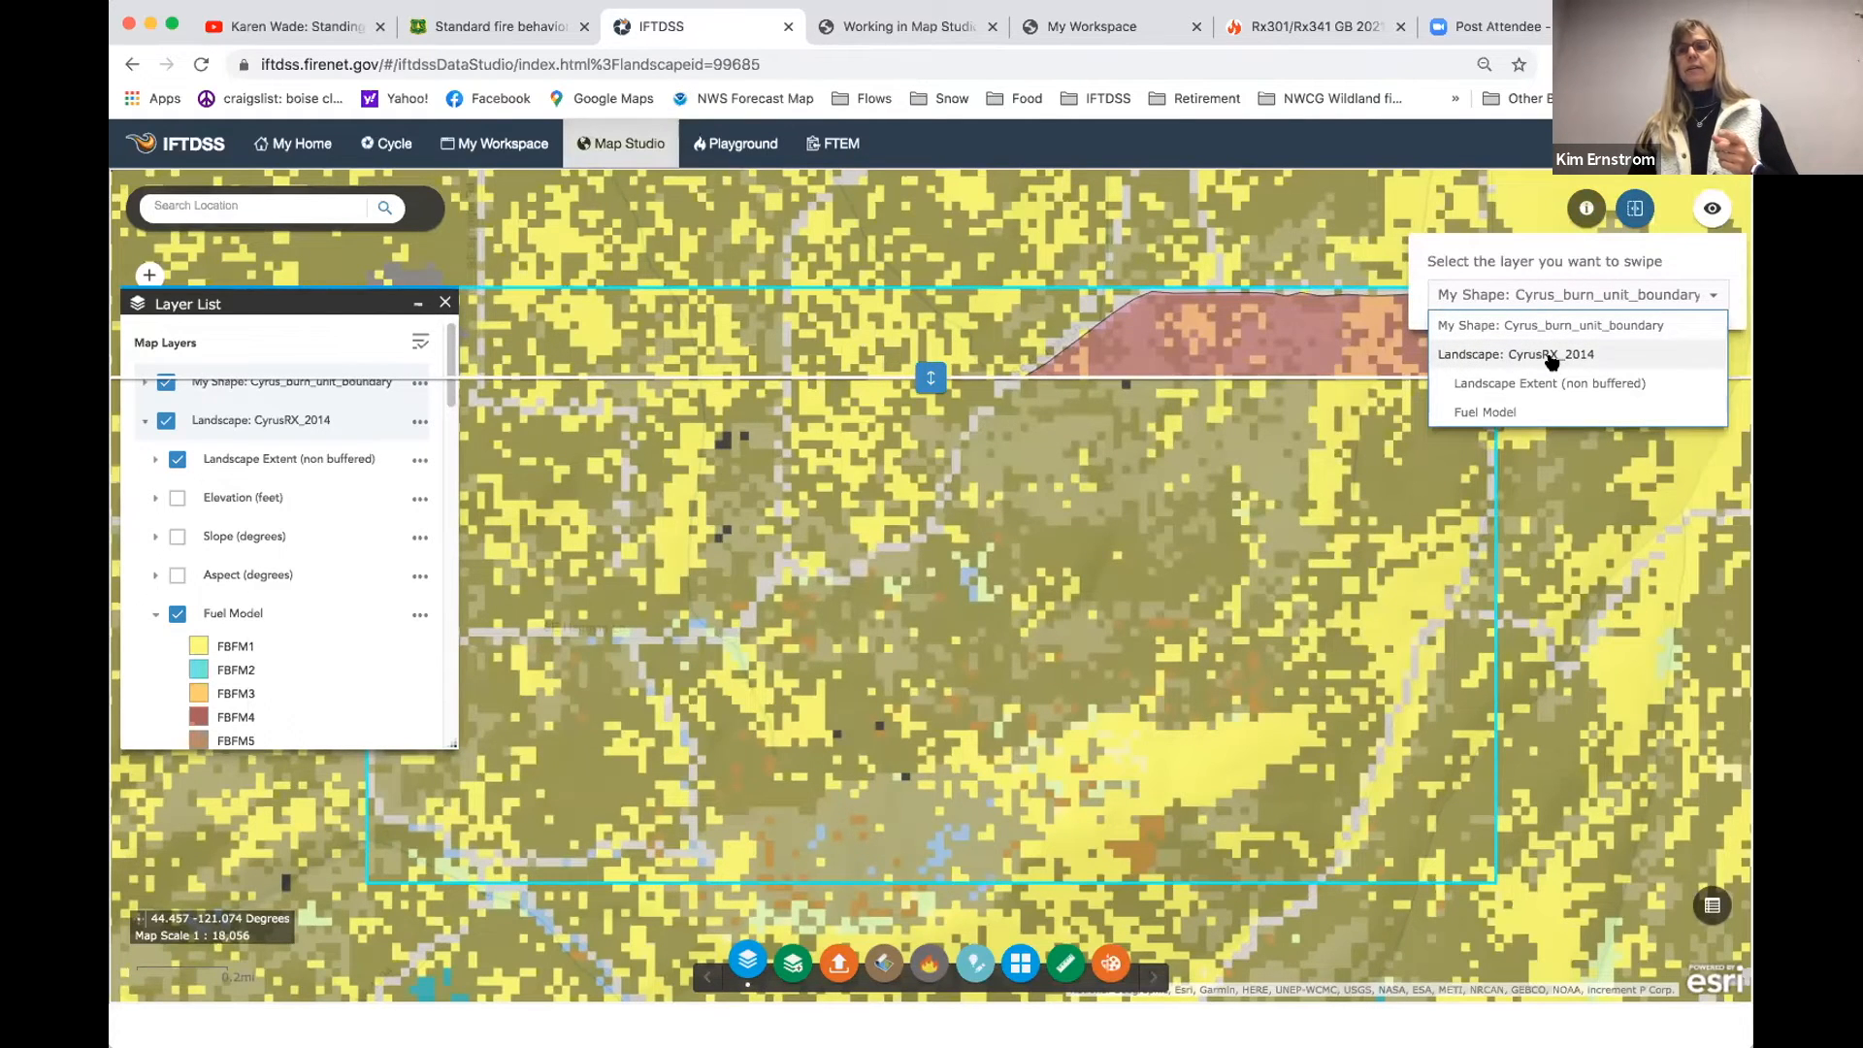
left_click(1530, 355)
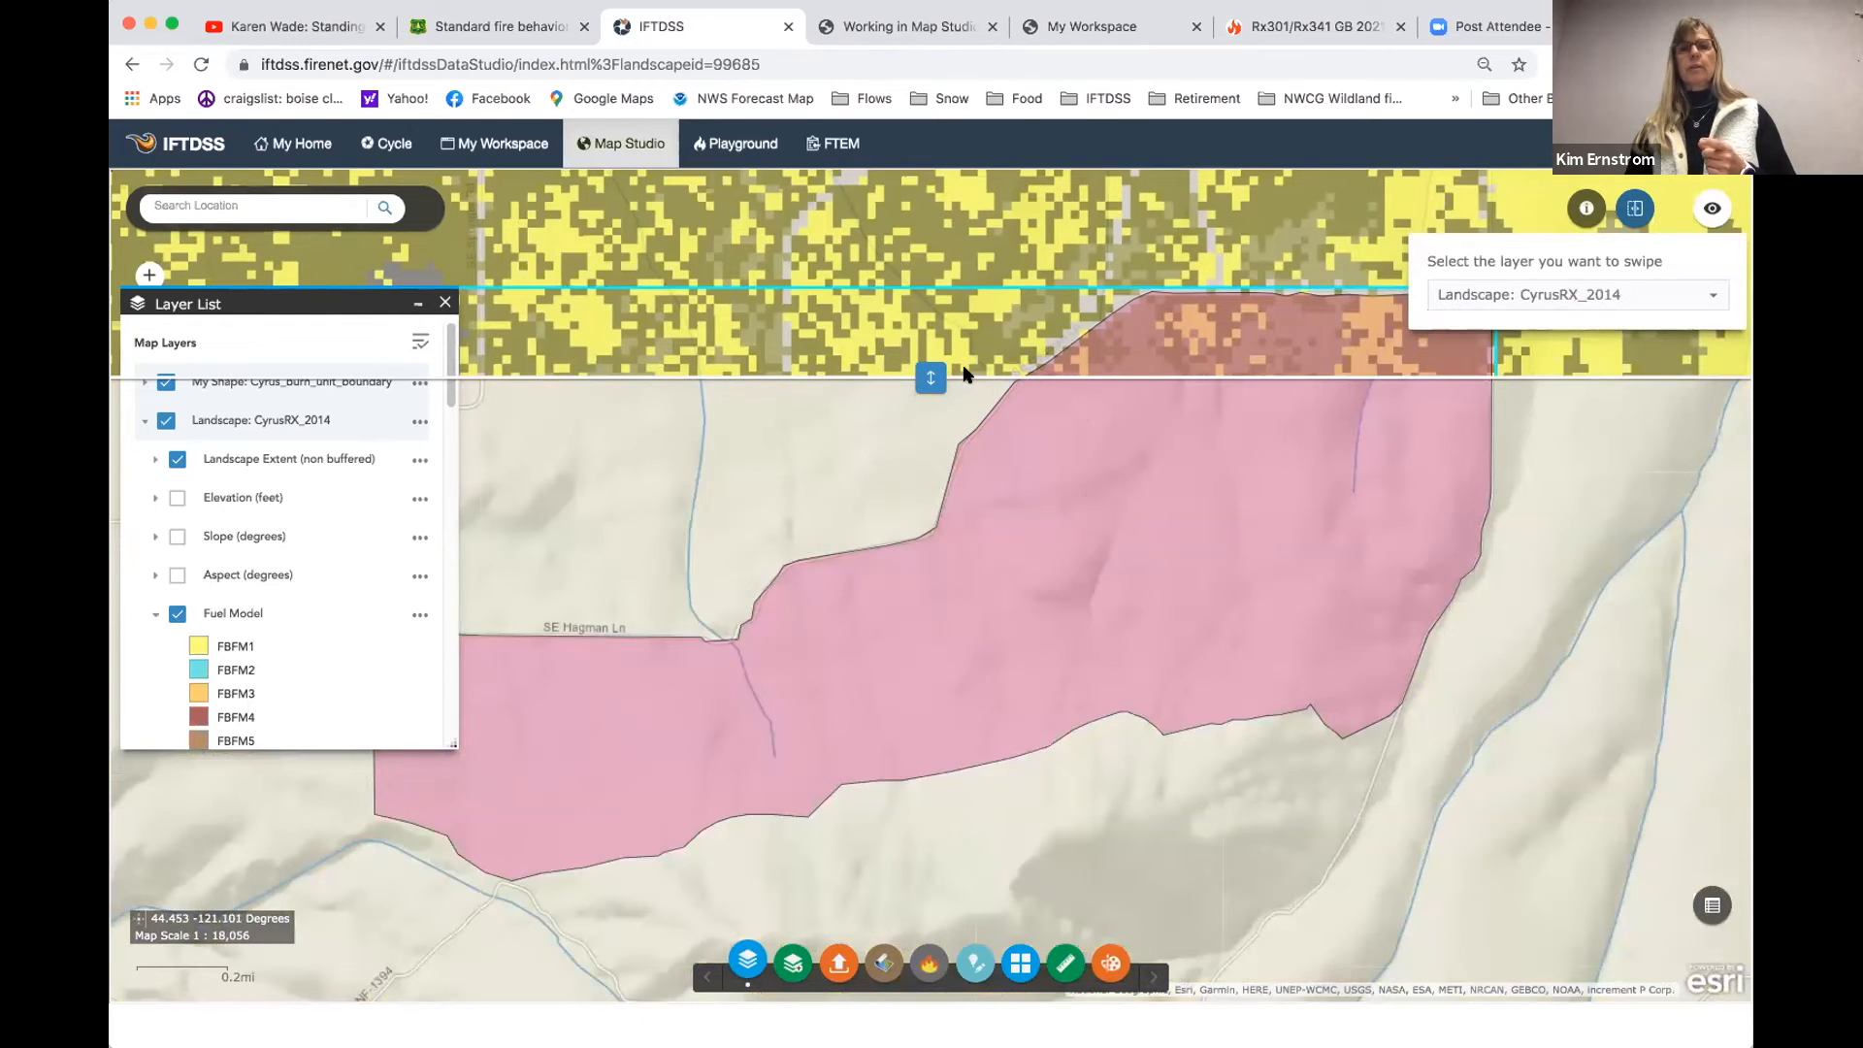
left_click_drag(931, 378, 1050, 614)
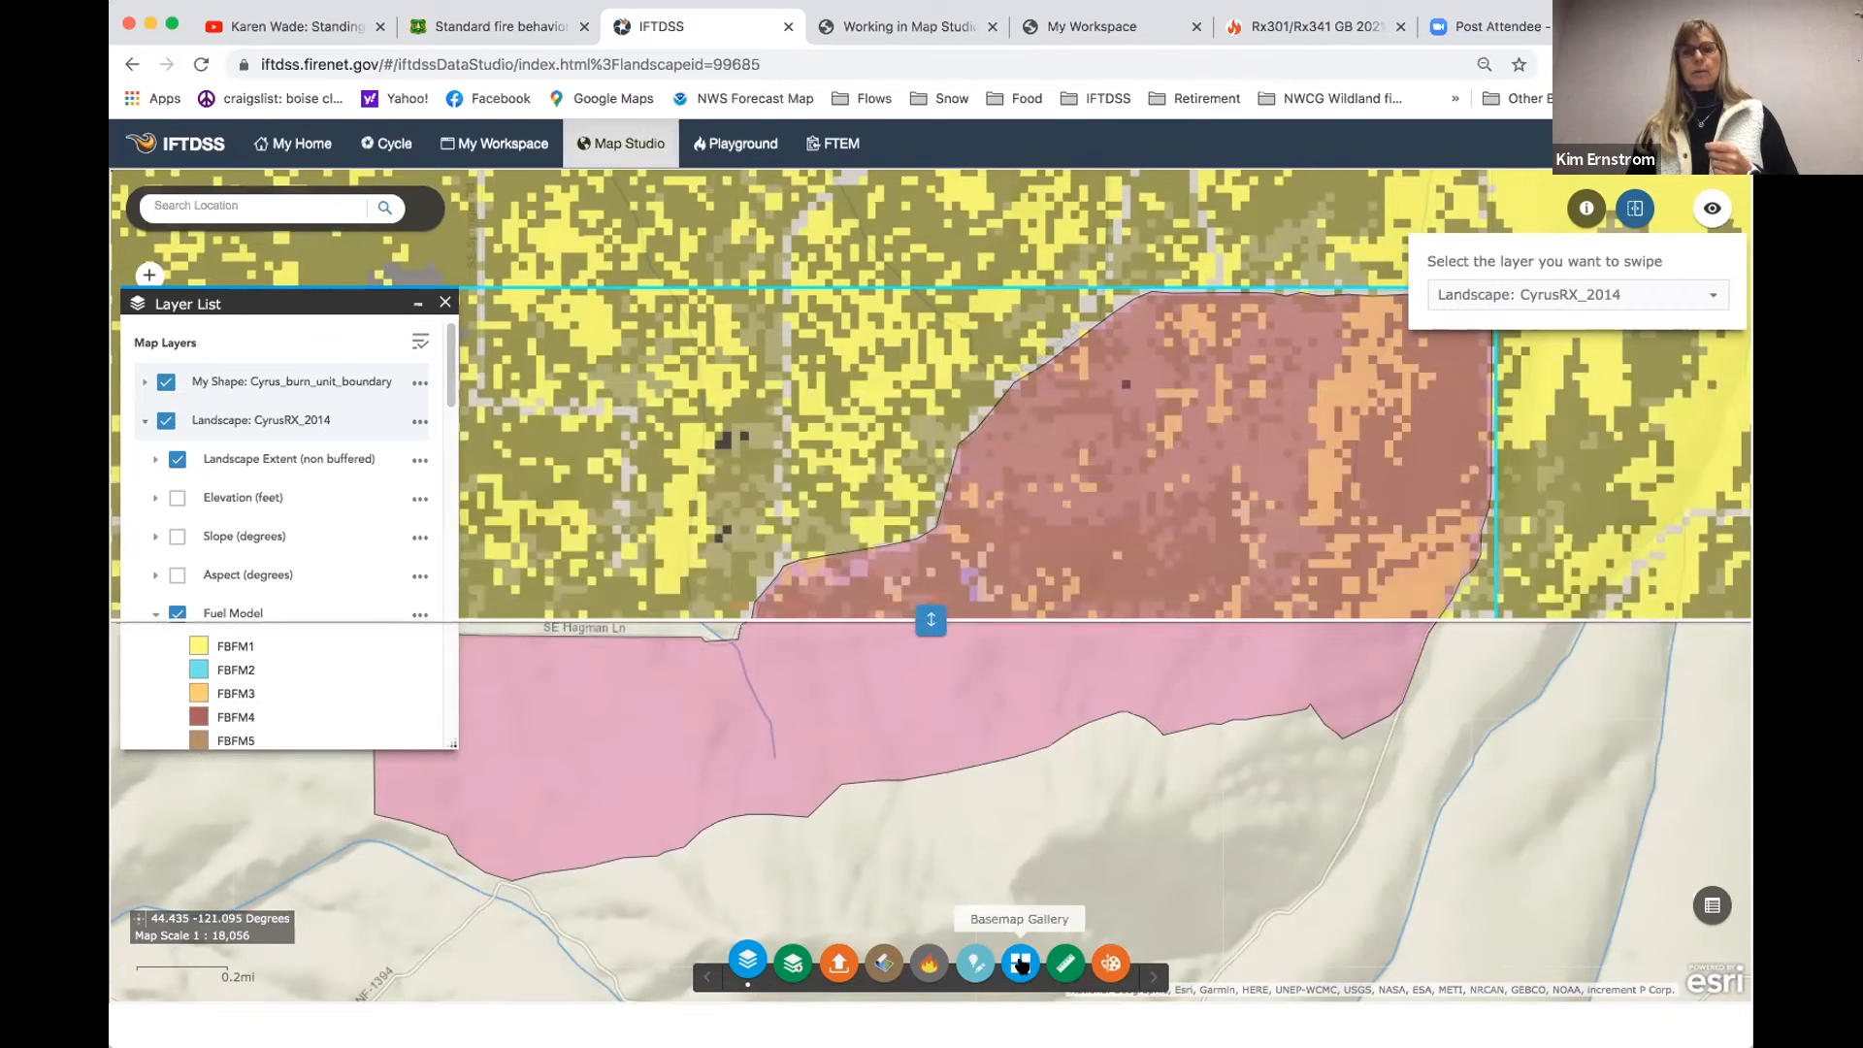
- Switch the basemap to Imagery with Labels and swipe the landscape against the imagery around the burn unit's western part
left_click(1019, 963)
left_click(551, 482)
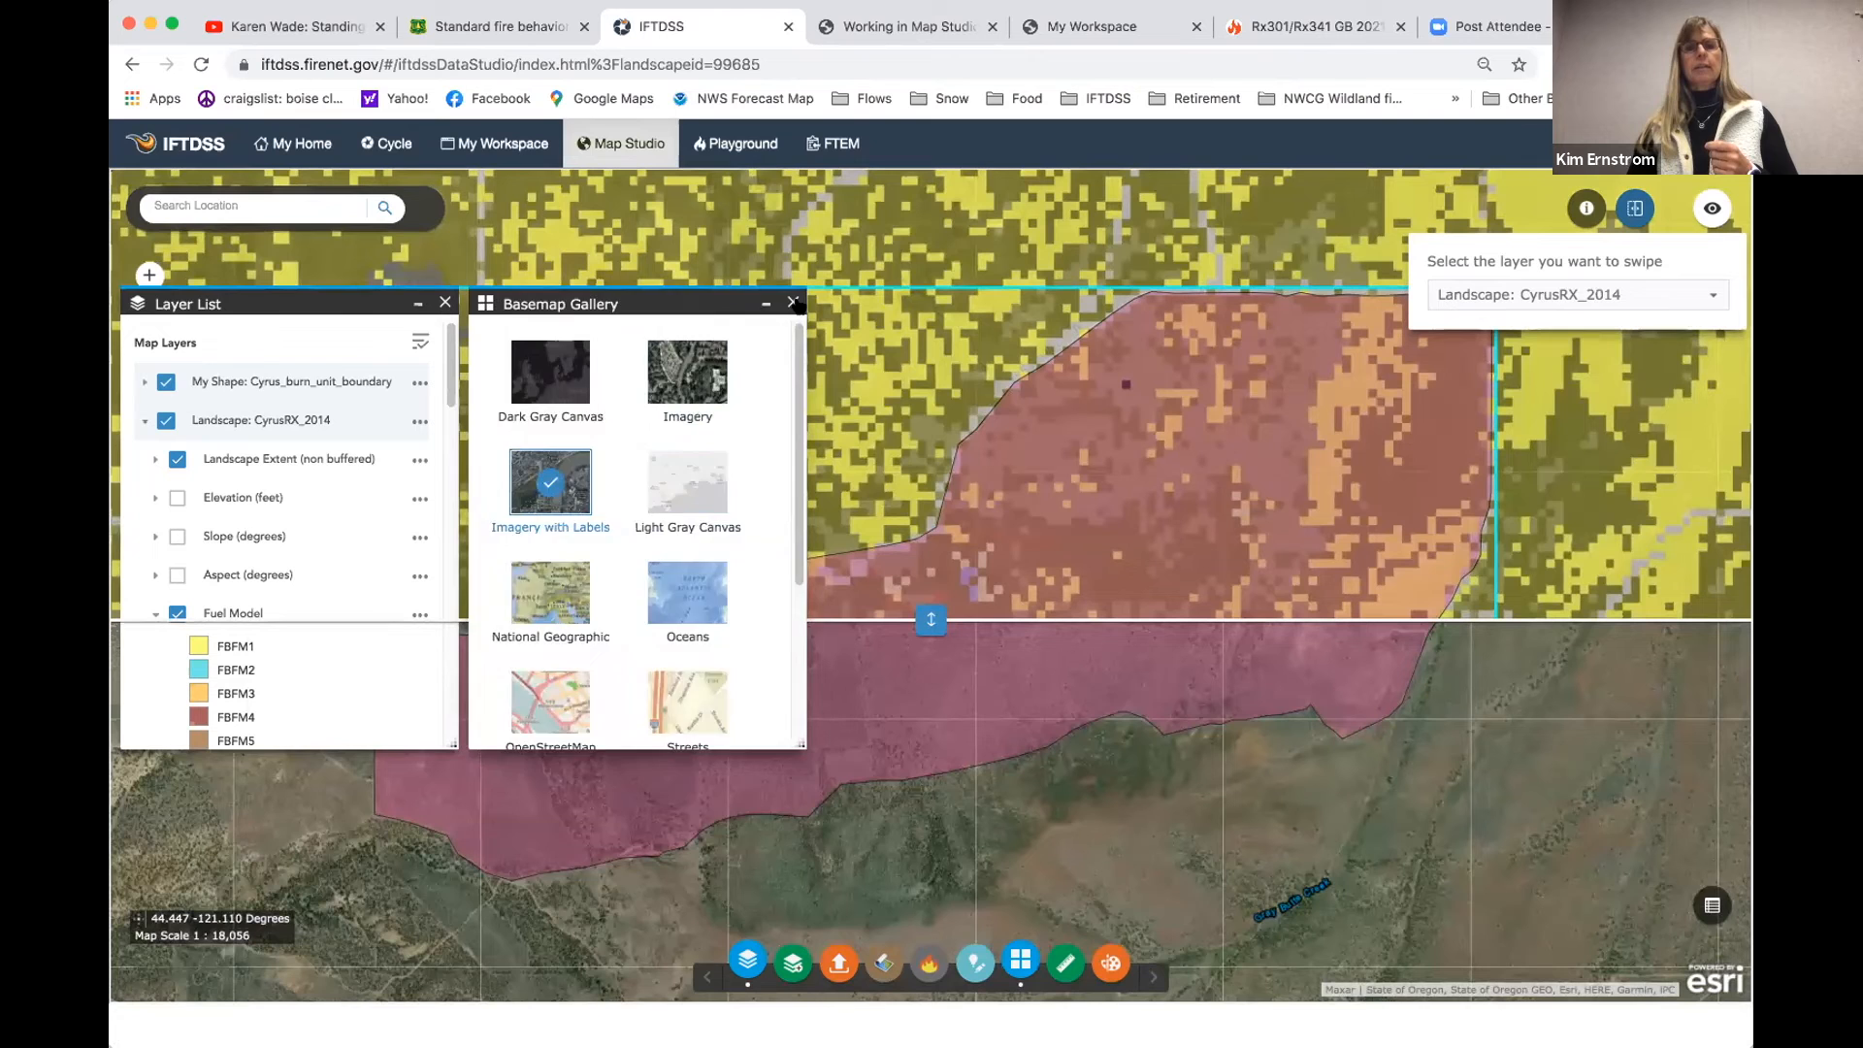
left_click(793, 302)
mouse_move(931, 617)
left_mouse_down()
mouse_move(943, 473)
mouse_move(943, 606)
mouse_move(970, 681)
mouse_move(932, 590)
left_mouse_up()
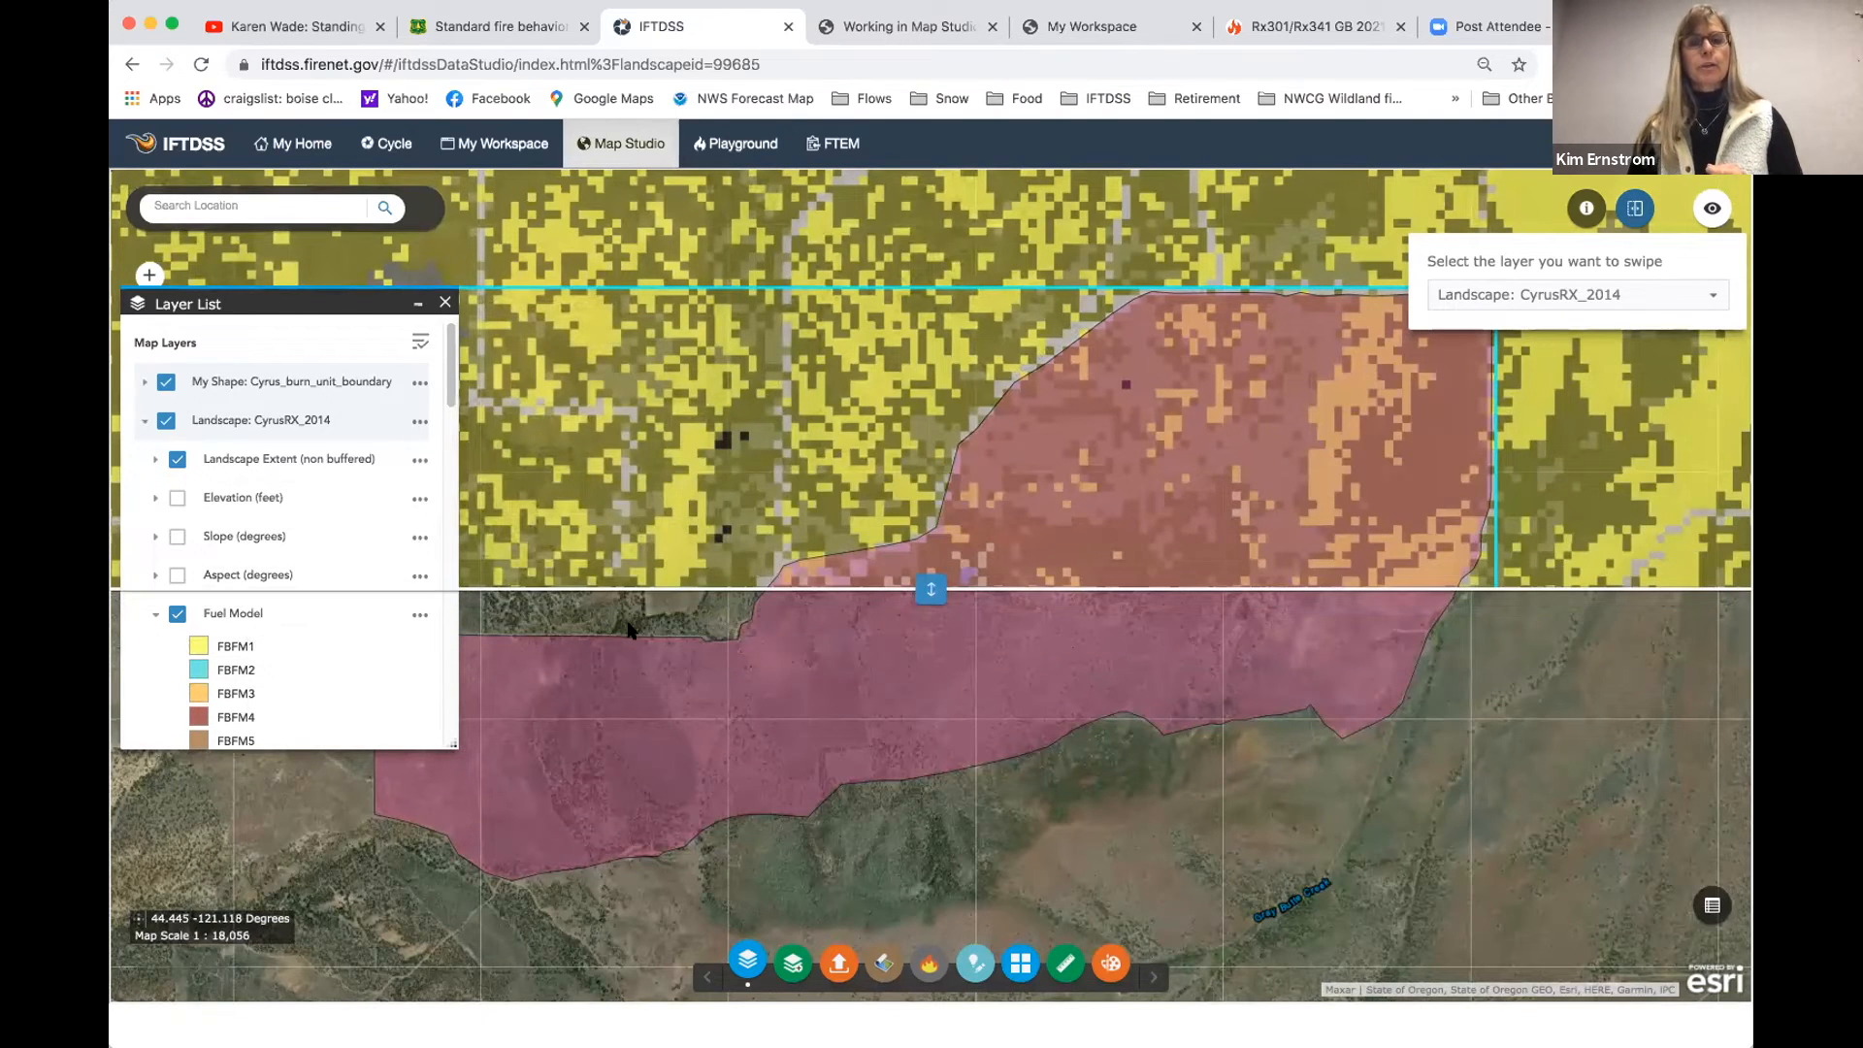
left_click_drag(924, 584, 970, 710)
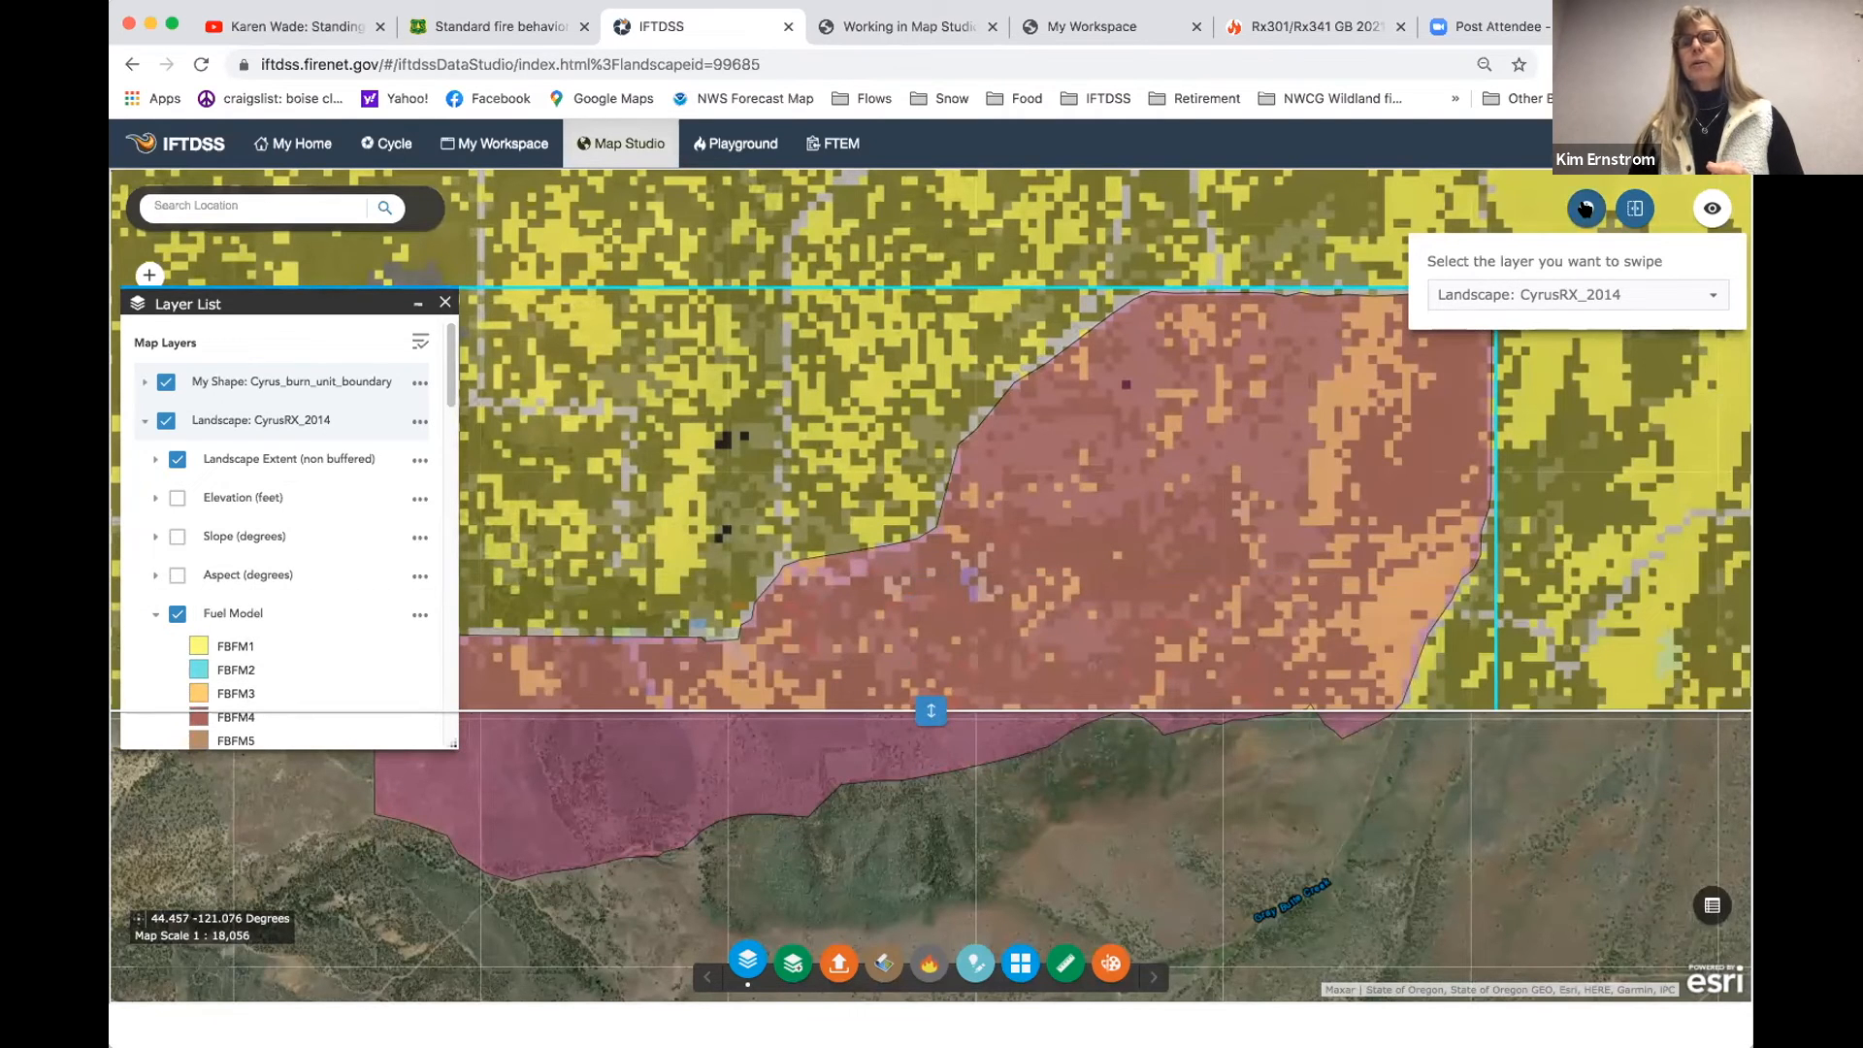
- Identify the CyrusRX_2014 landscape values at one point along the burn unit's northwestern edge
left_click(1586, 208)
left_click(652, 629)
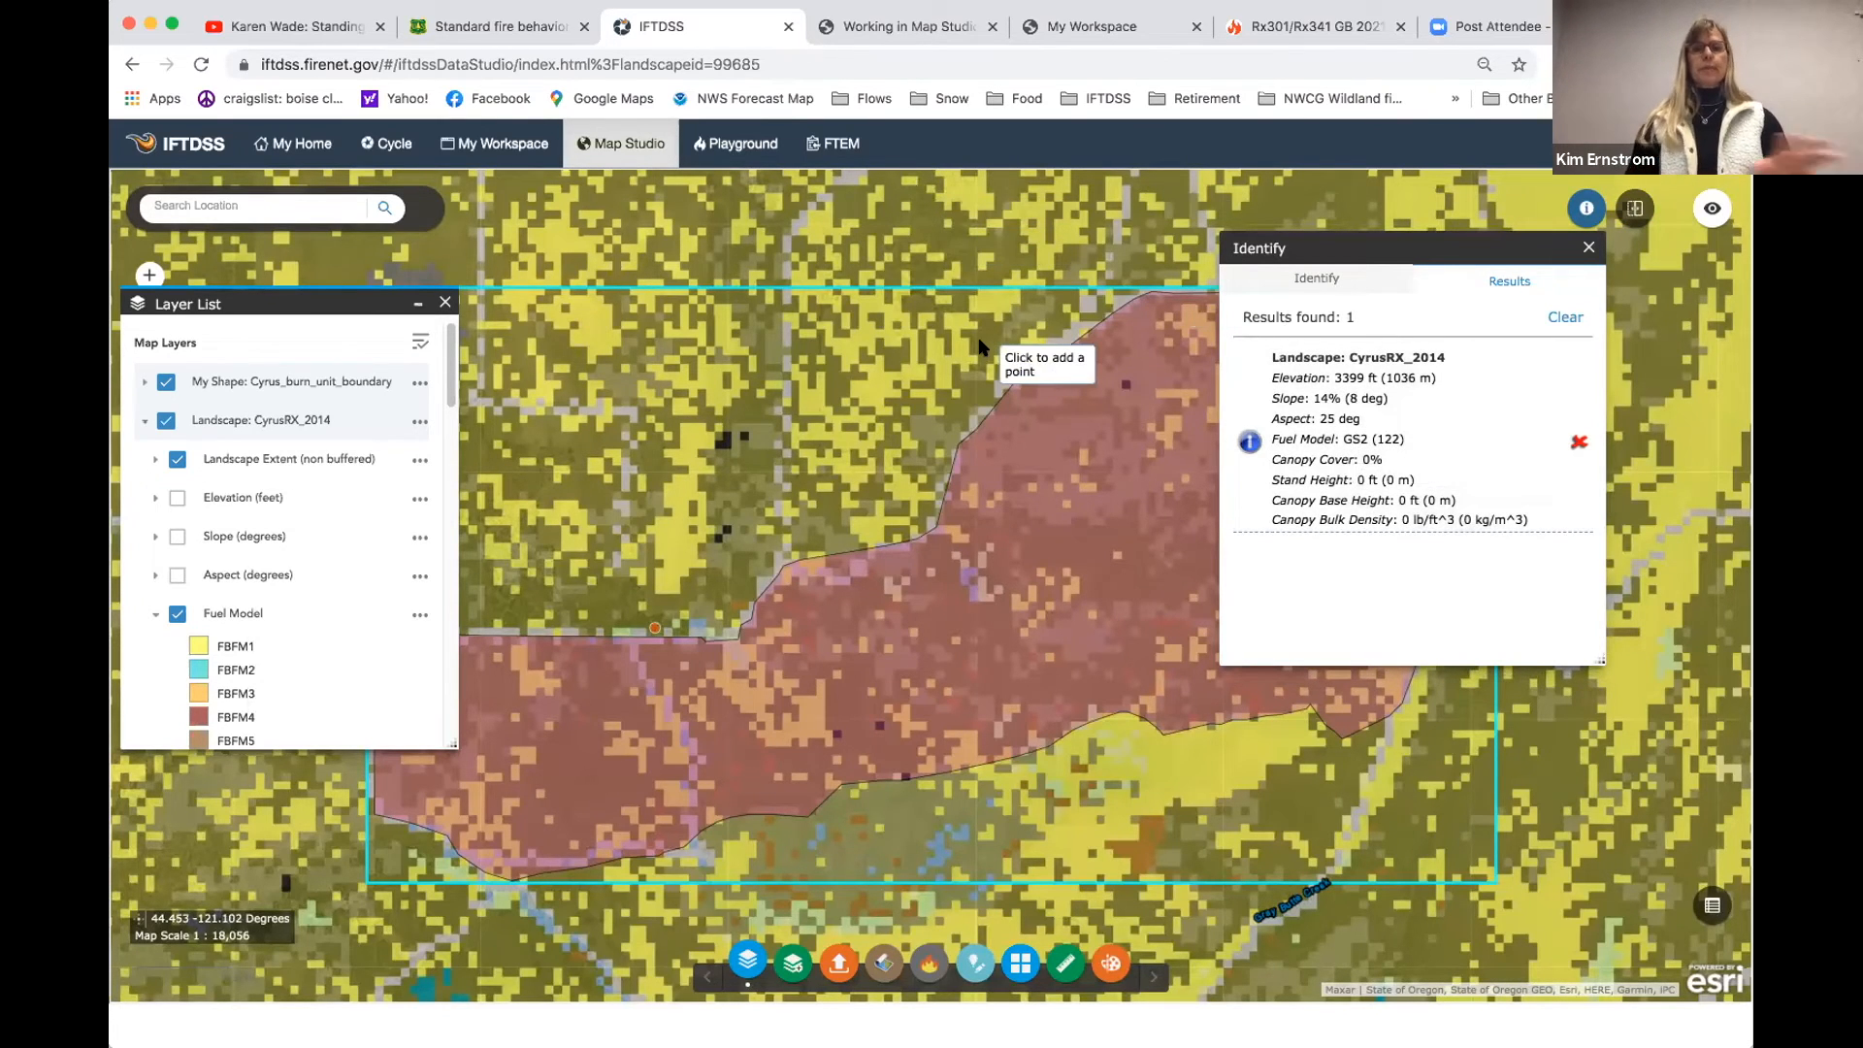
left_click(1588, 247)
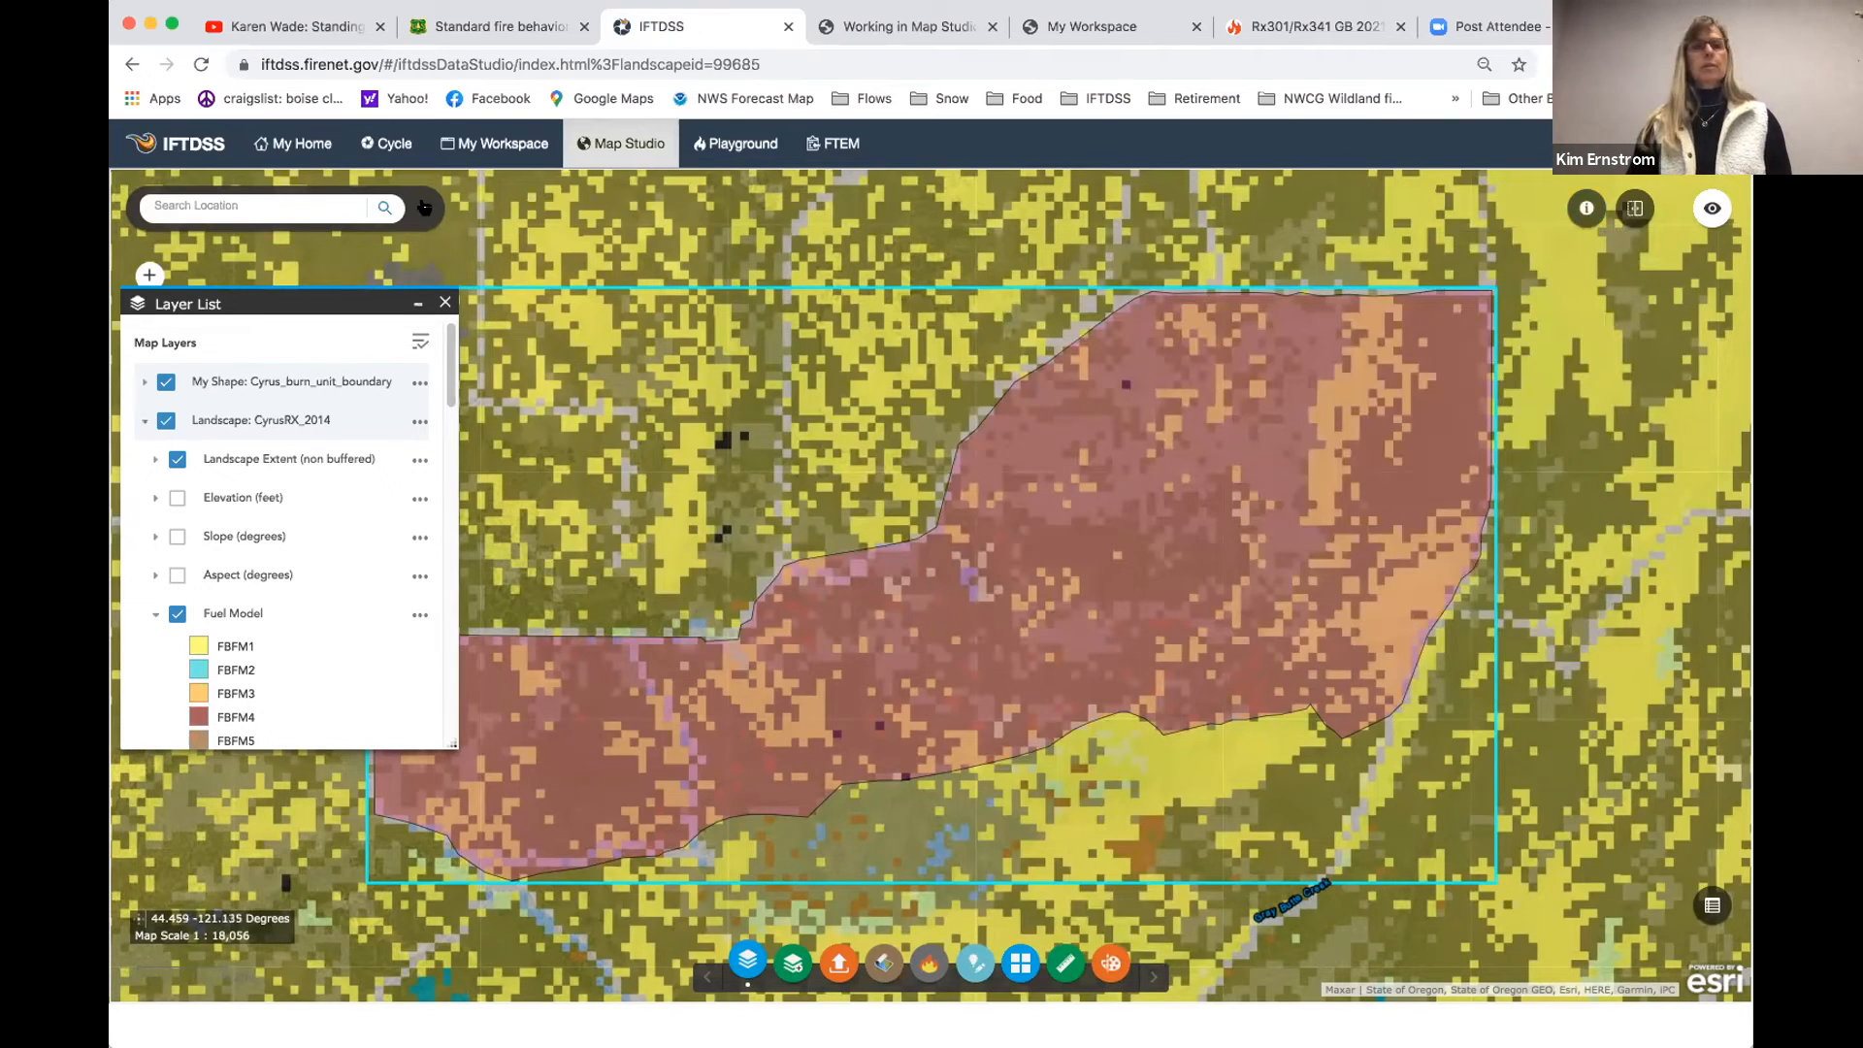
- Check the summary report request for the CyrusRX_2014 landscape in the Cyrus Hill RXCourse 2021 workspace folder
left_click(369, 141)
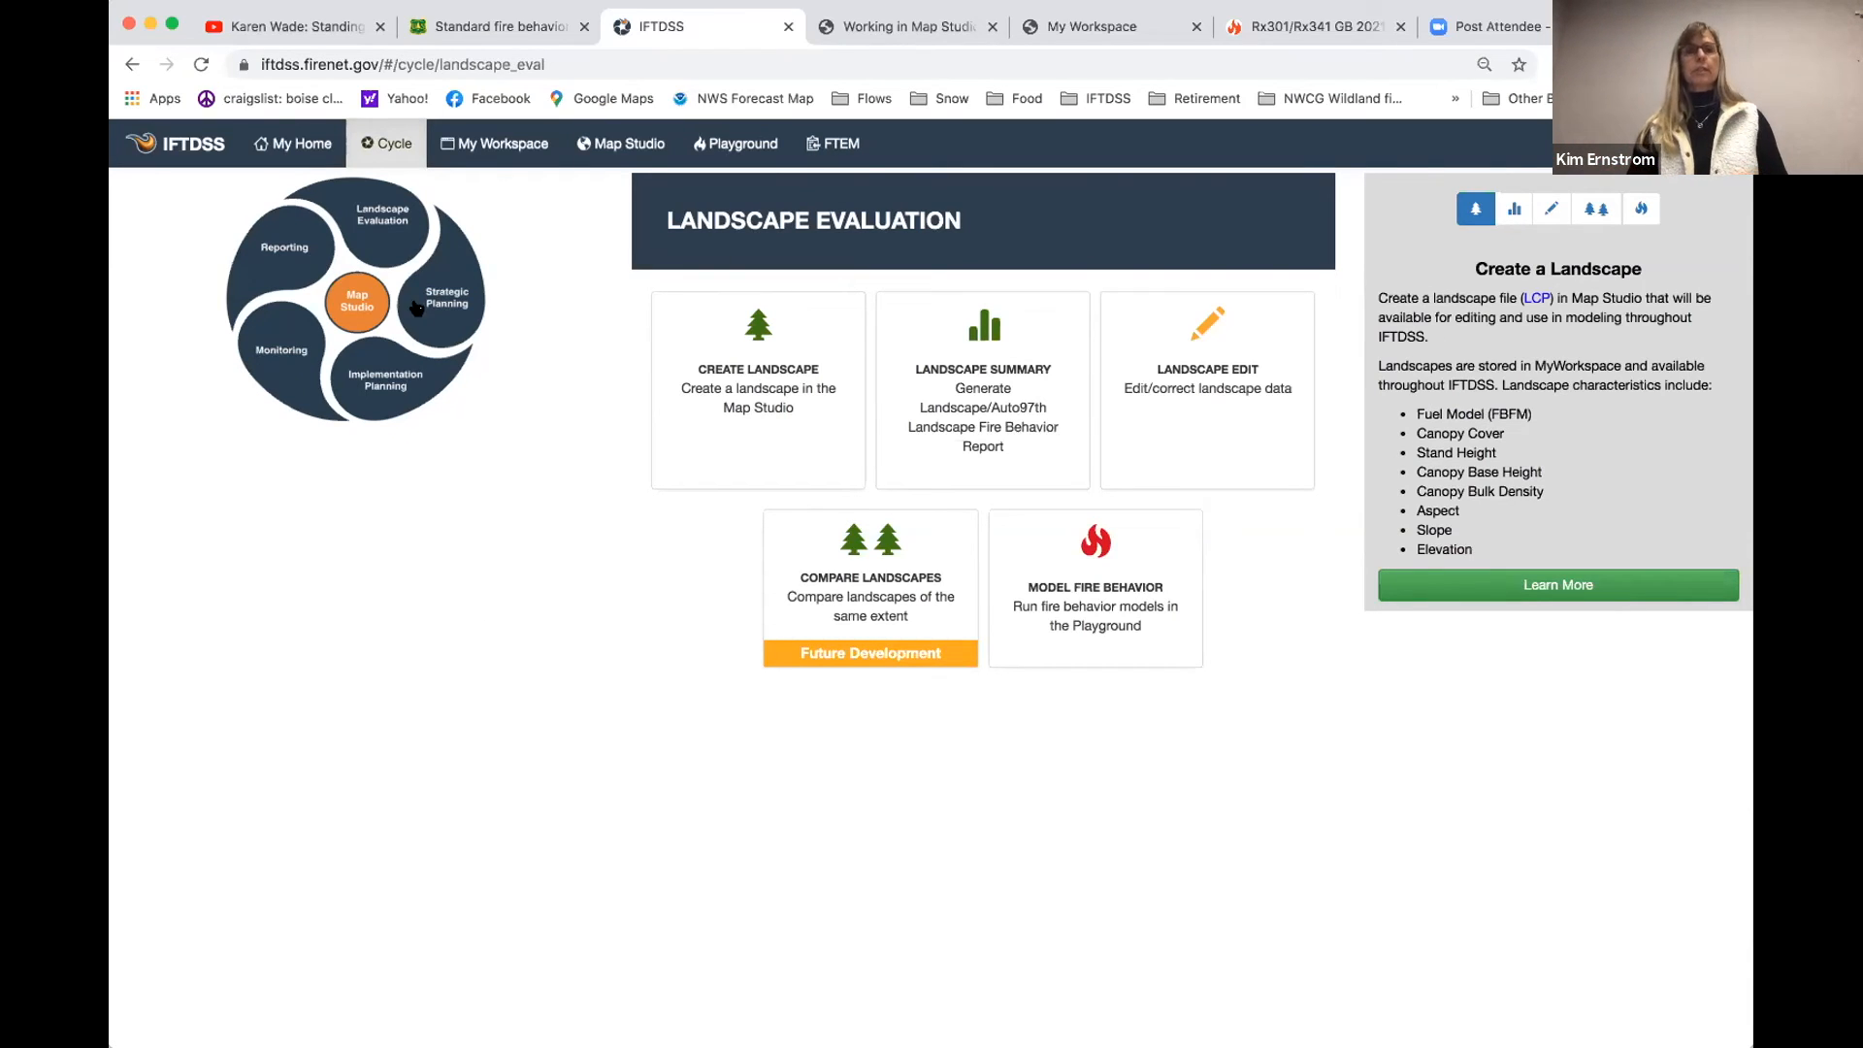
left_click(499, 151)
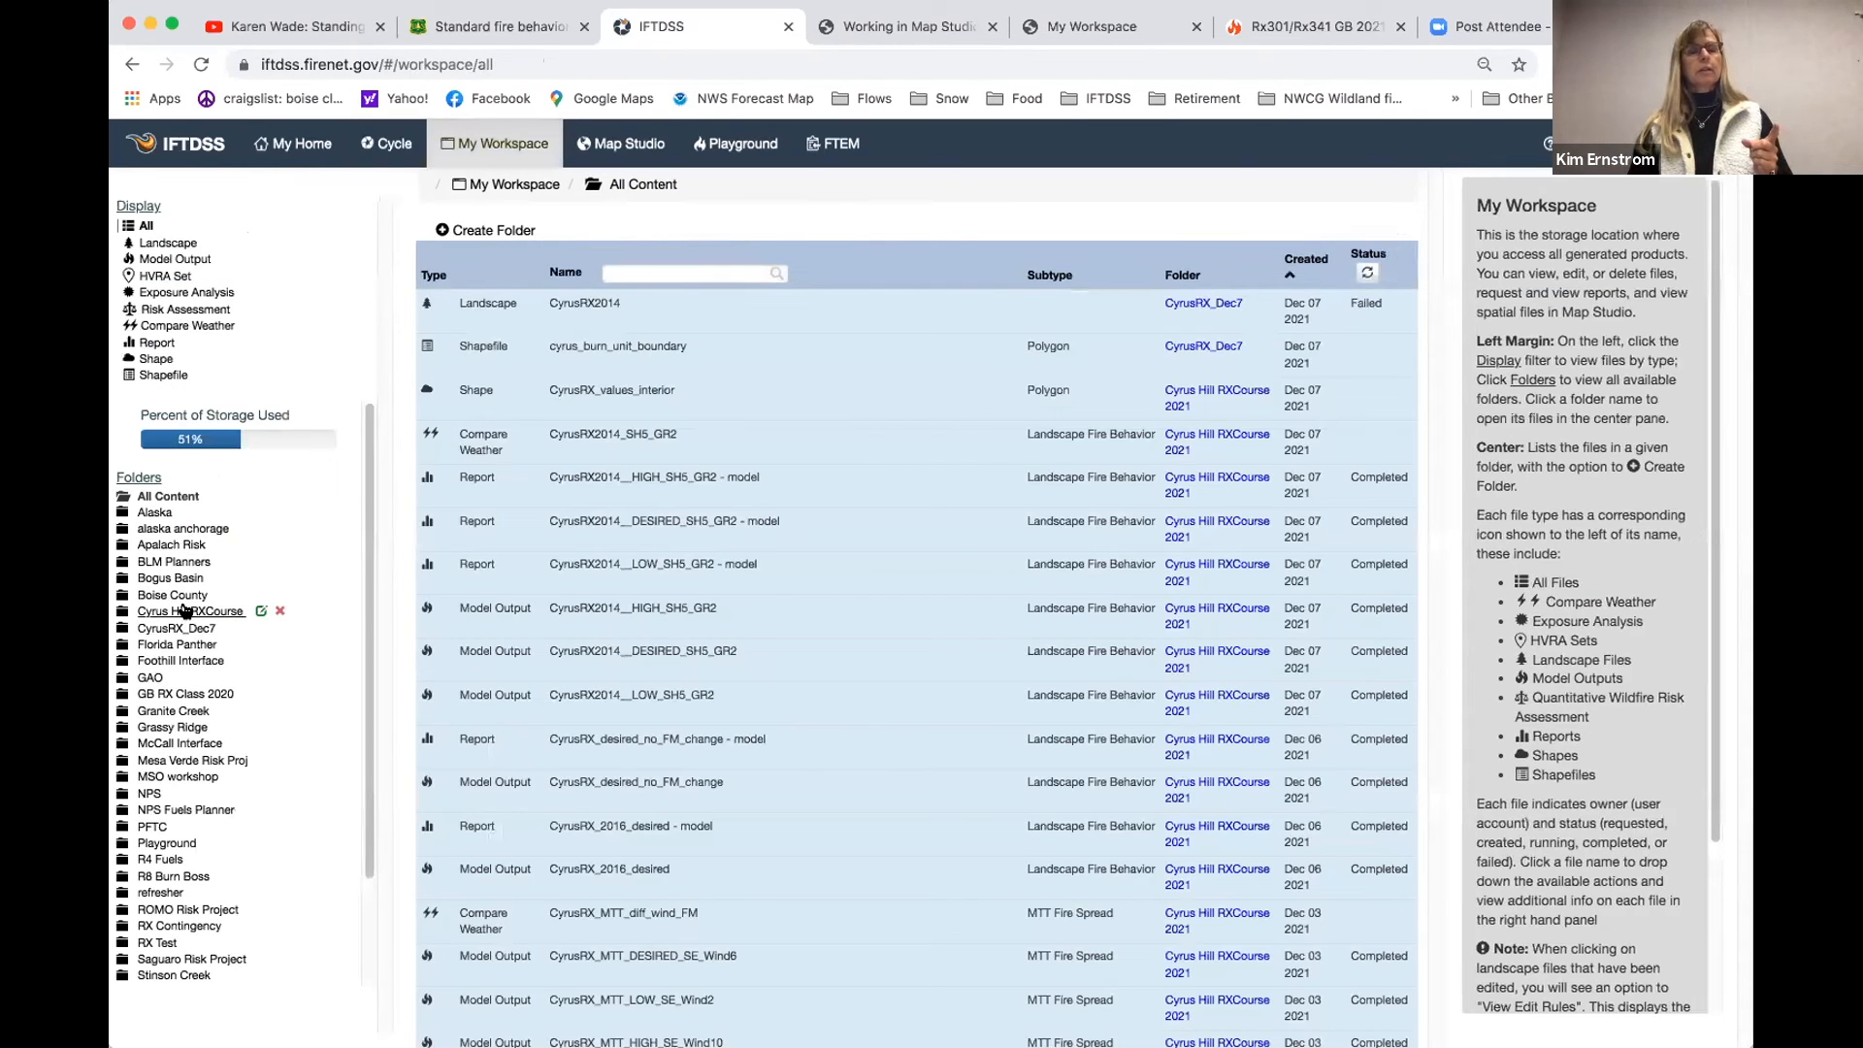
left_click(185, 610)
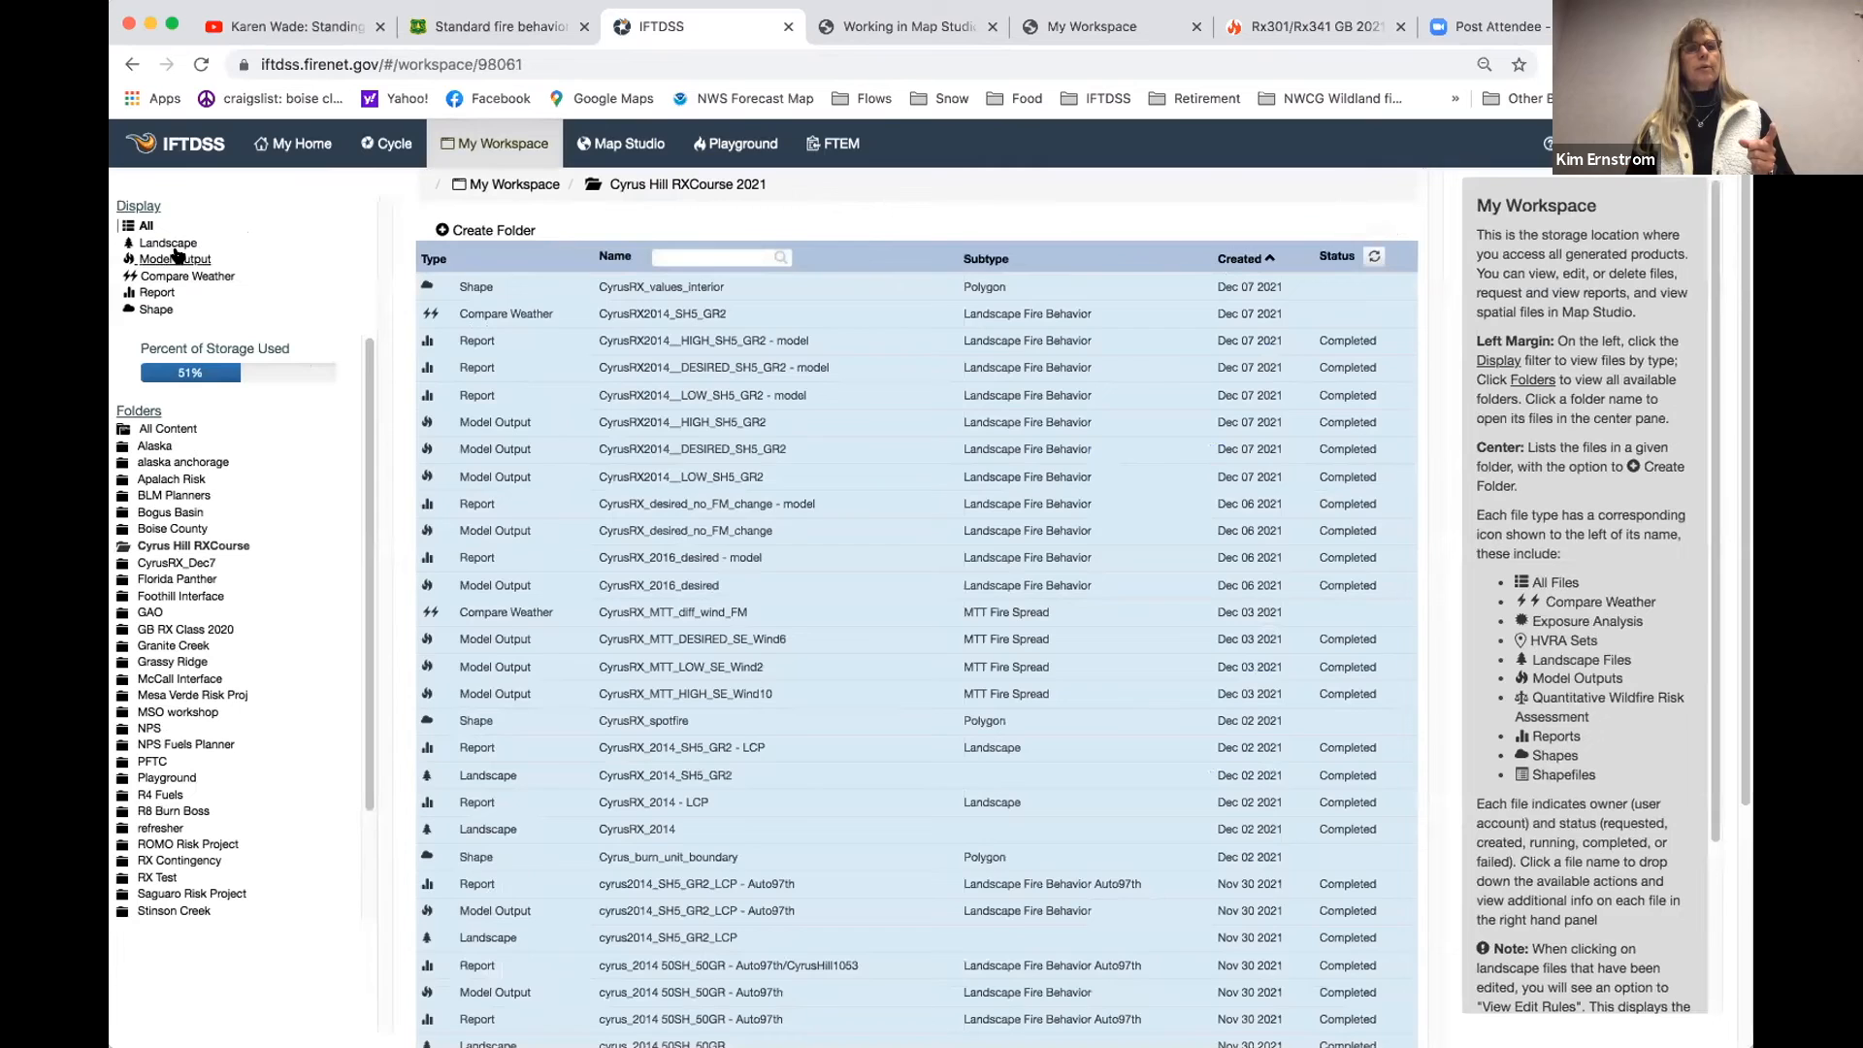
left_click(171, 242)
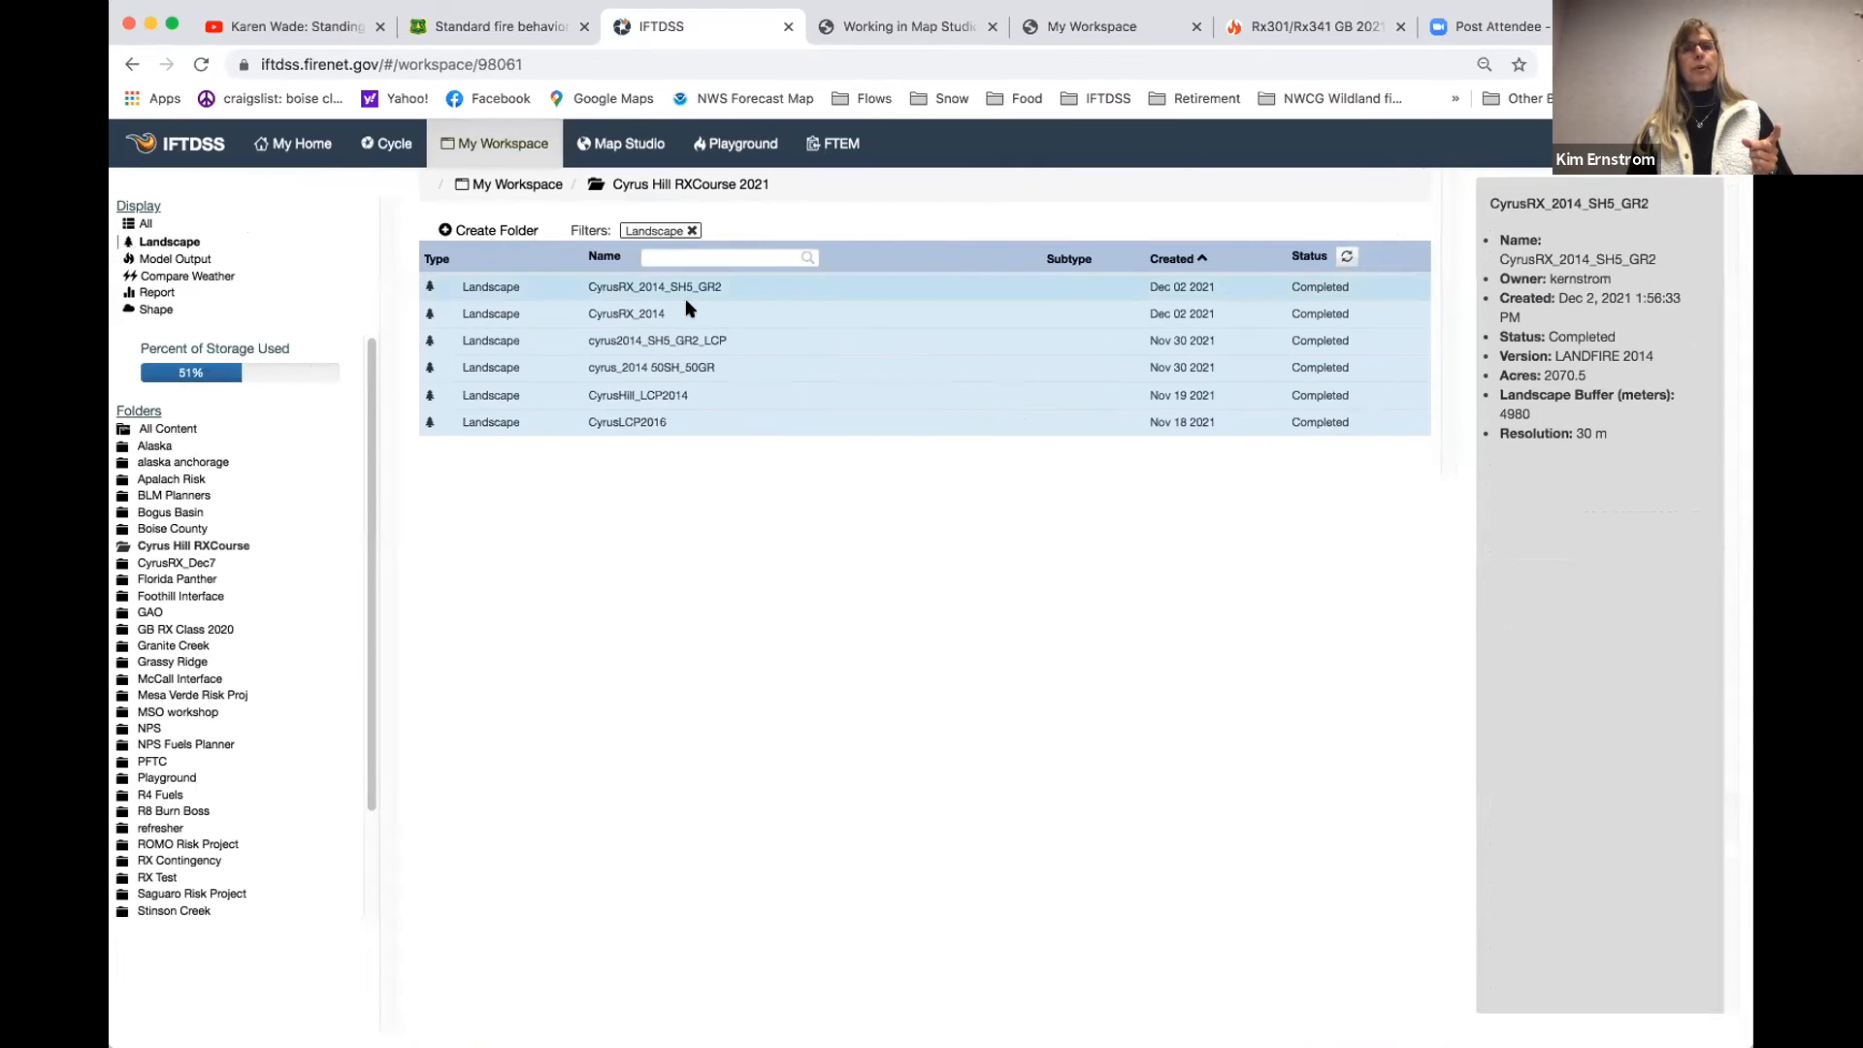
left_click(621, 308)
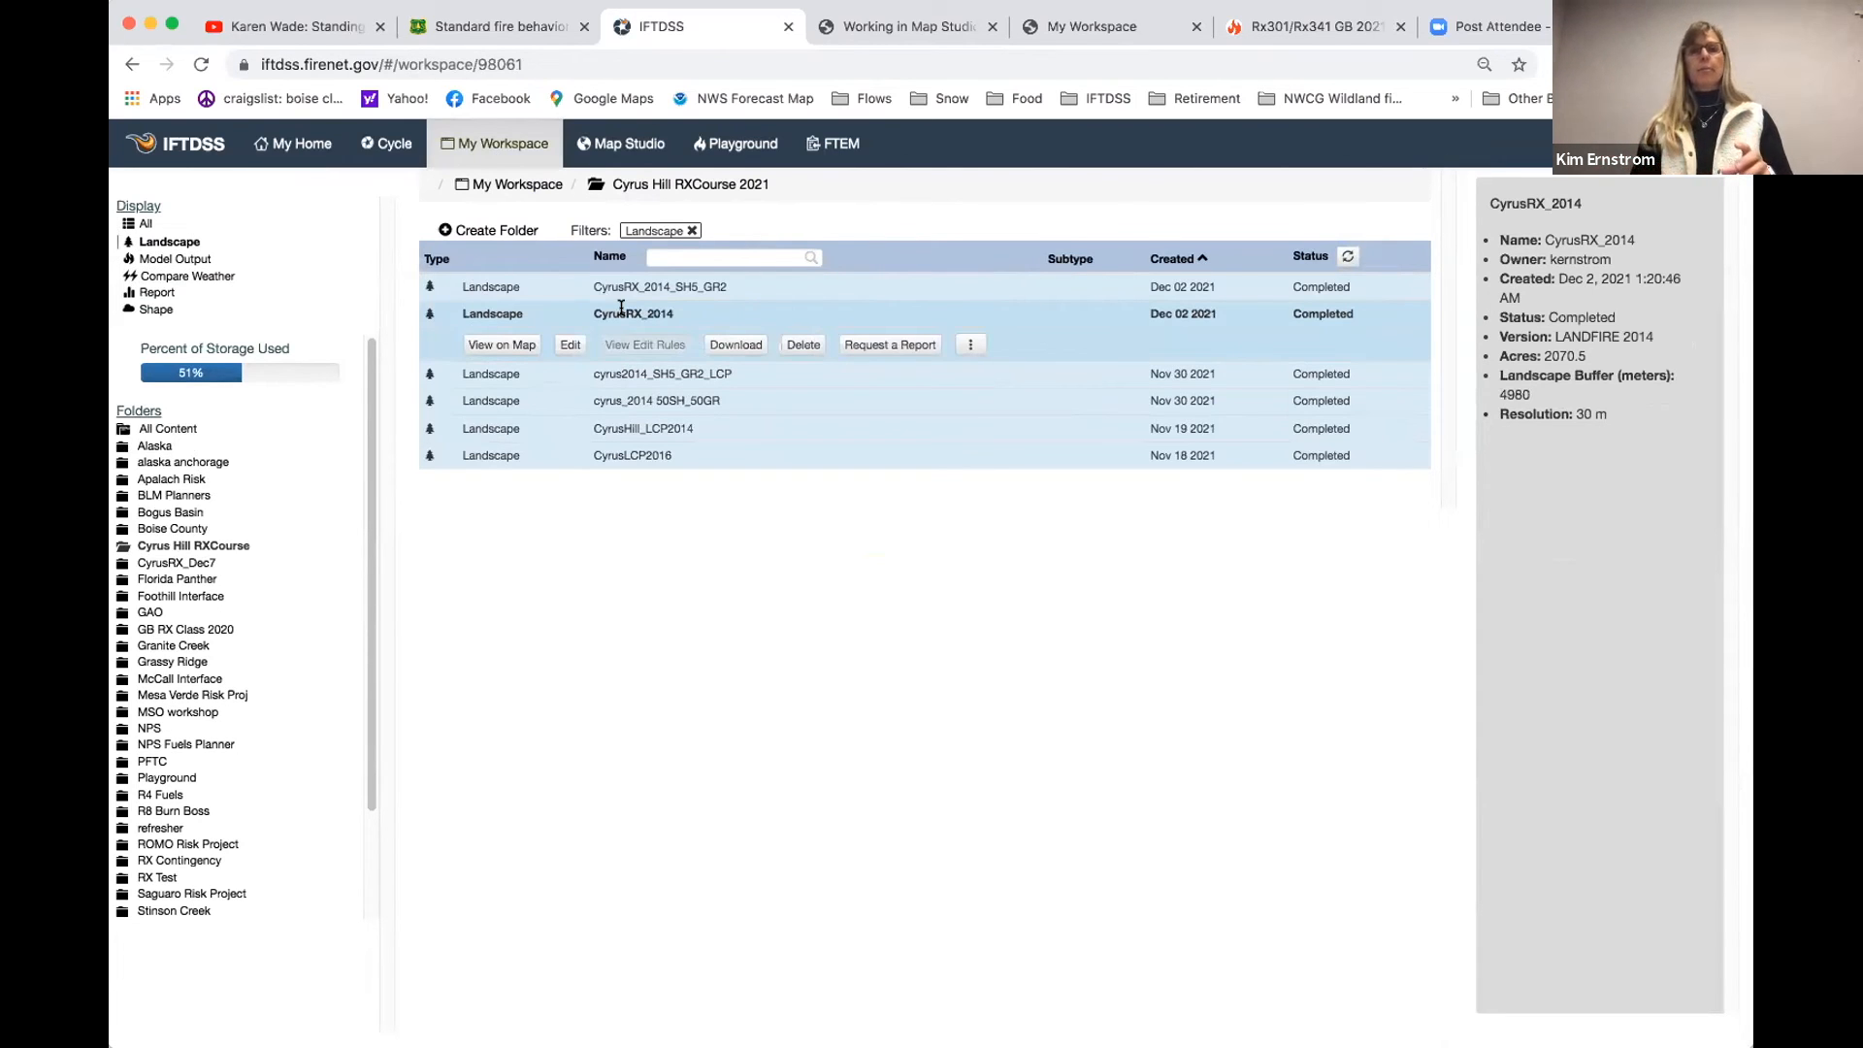
left_click(879, 347)
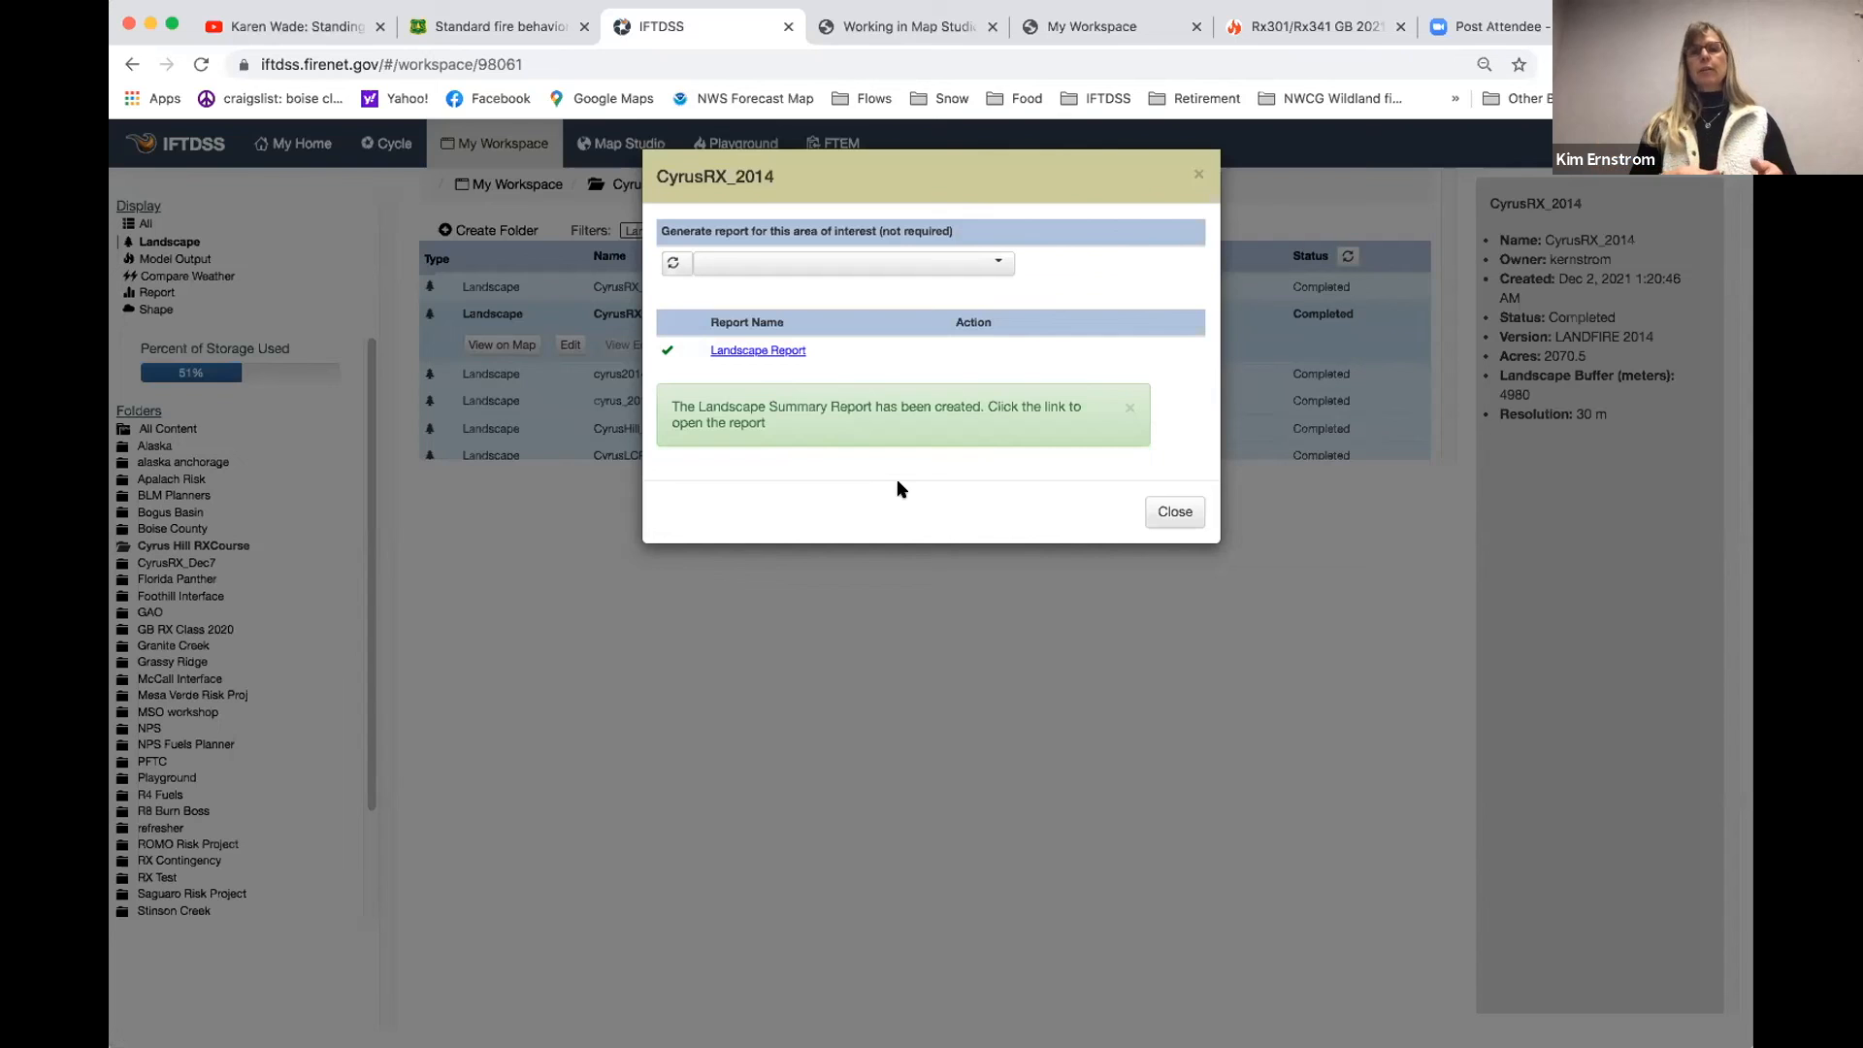
left_click(1175, 511)
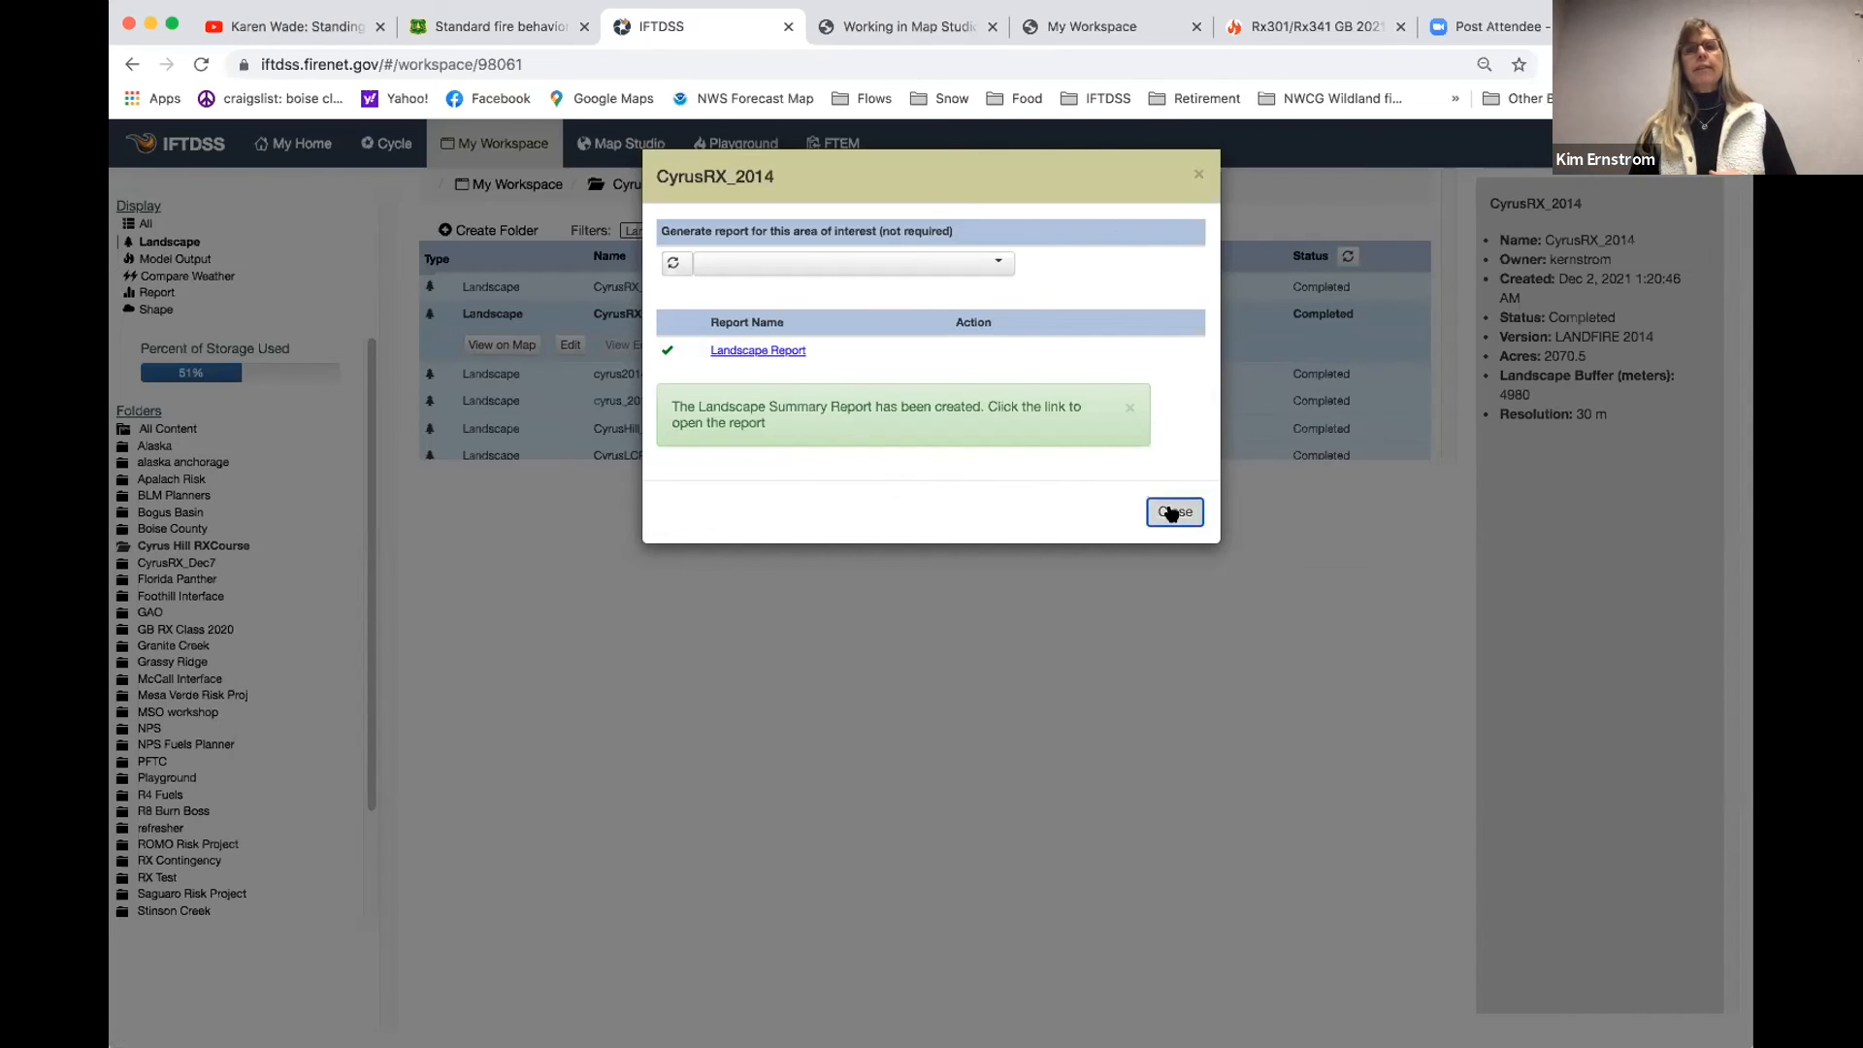
- View the CyrusRX_2014 - LCP report and examine its fuel model map and the fuel model distribution chart
left_click(154, 292)
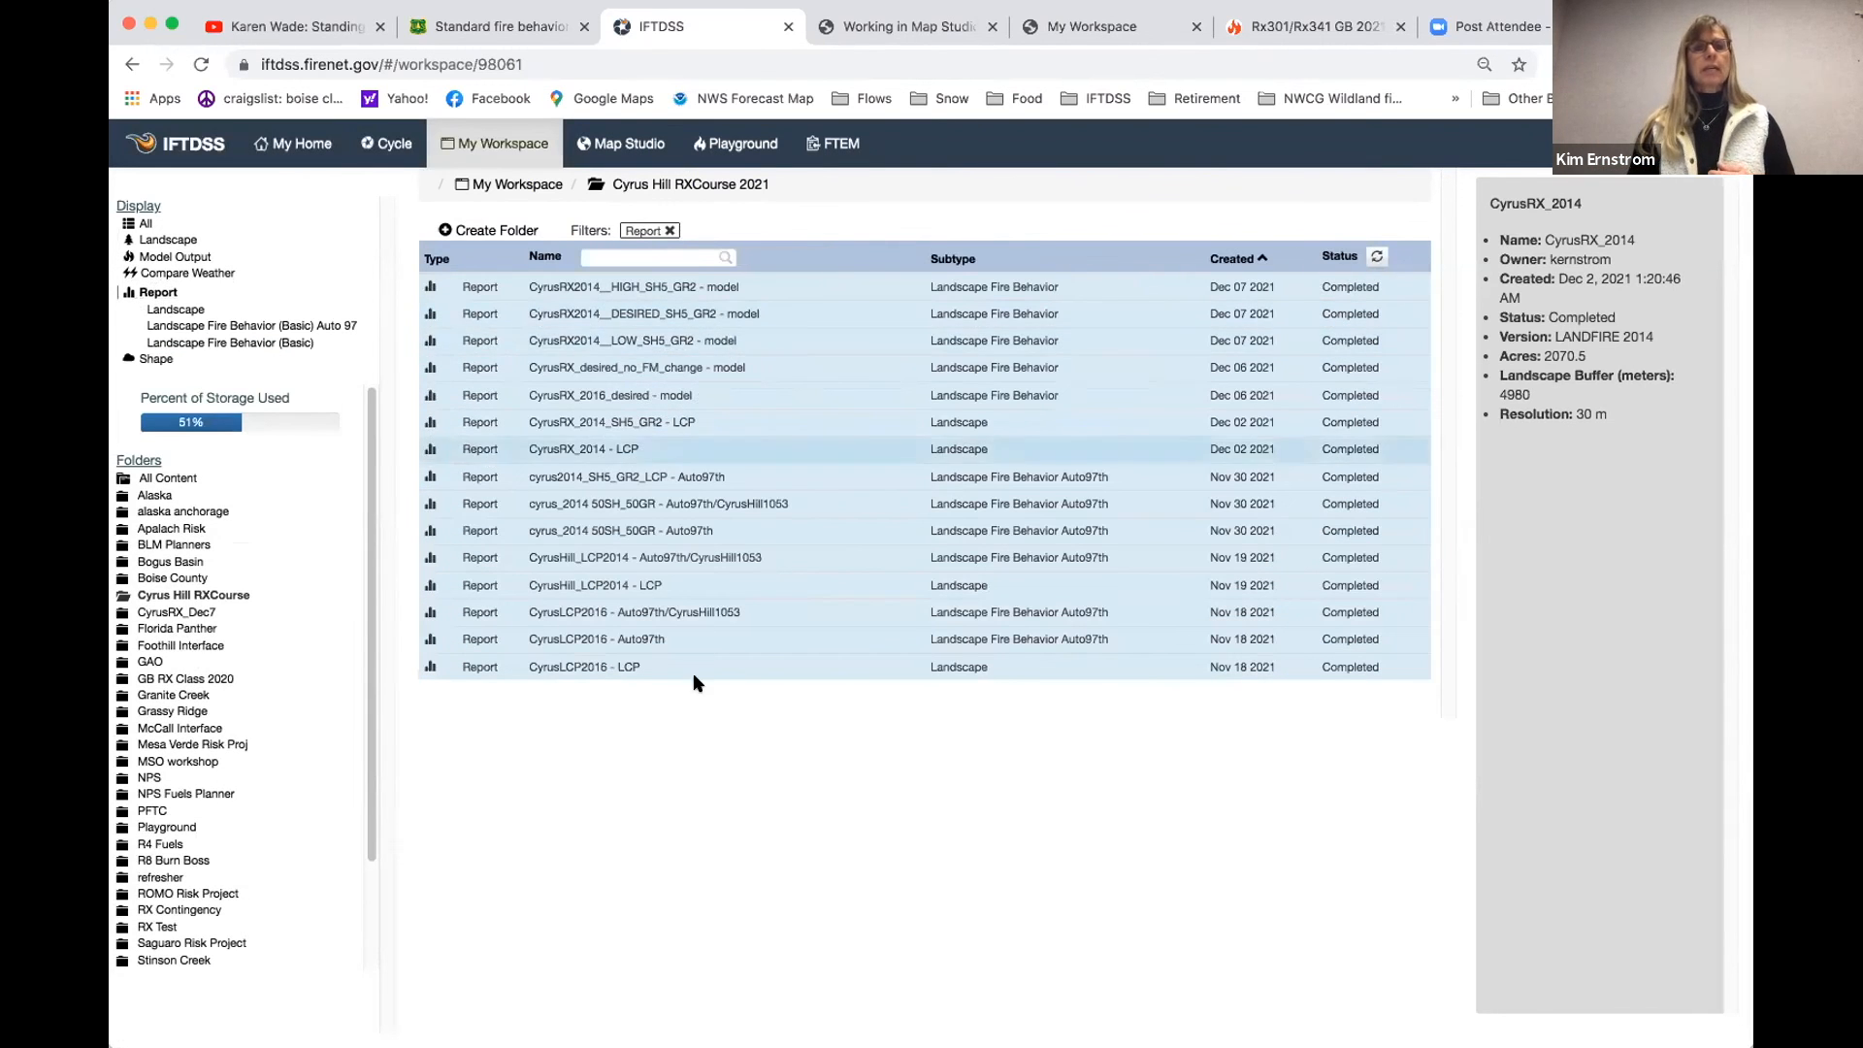
left_click(648, 450)
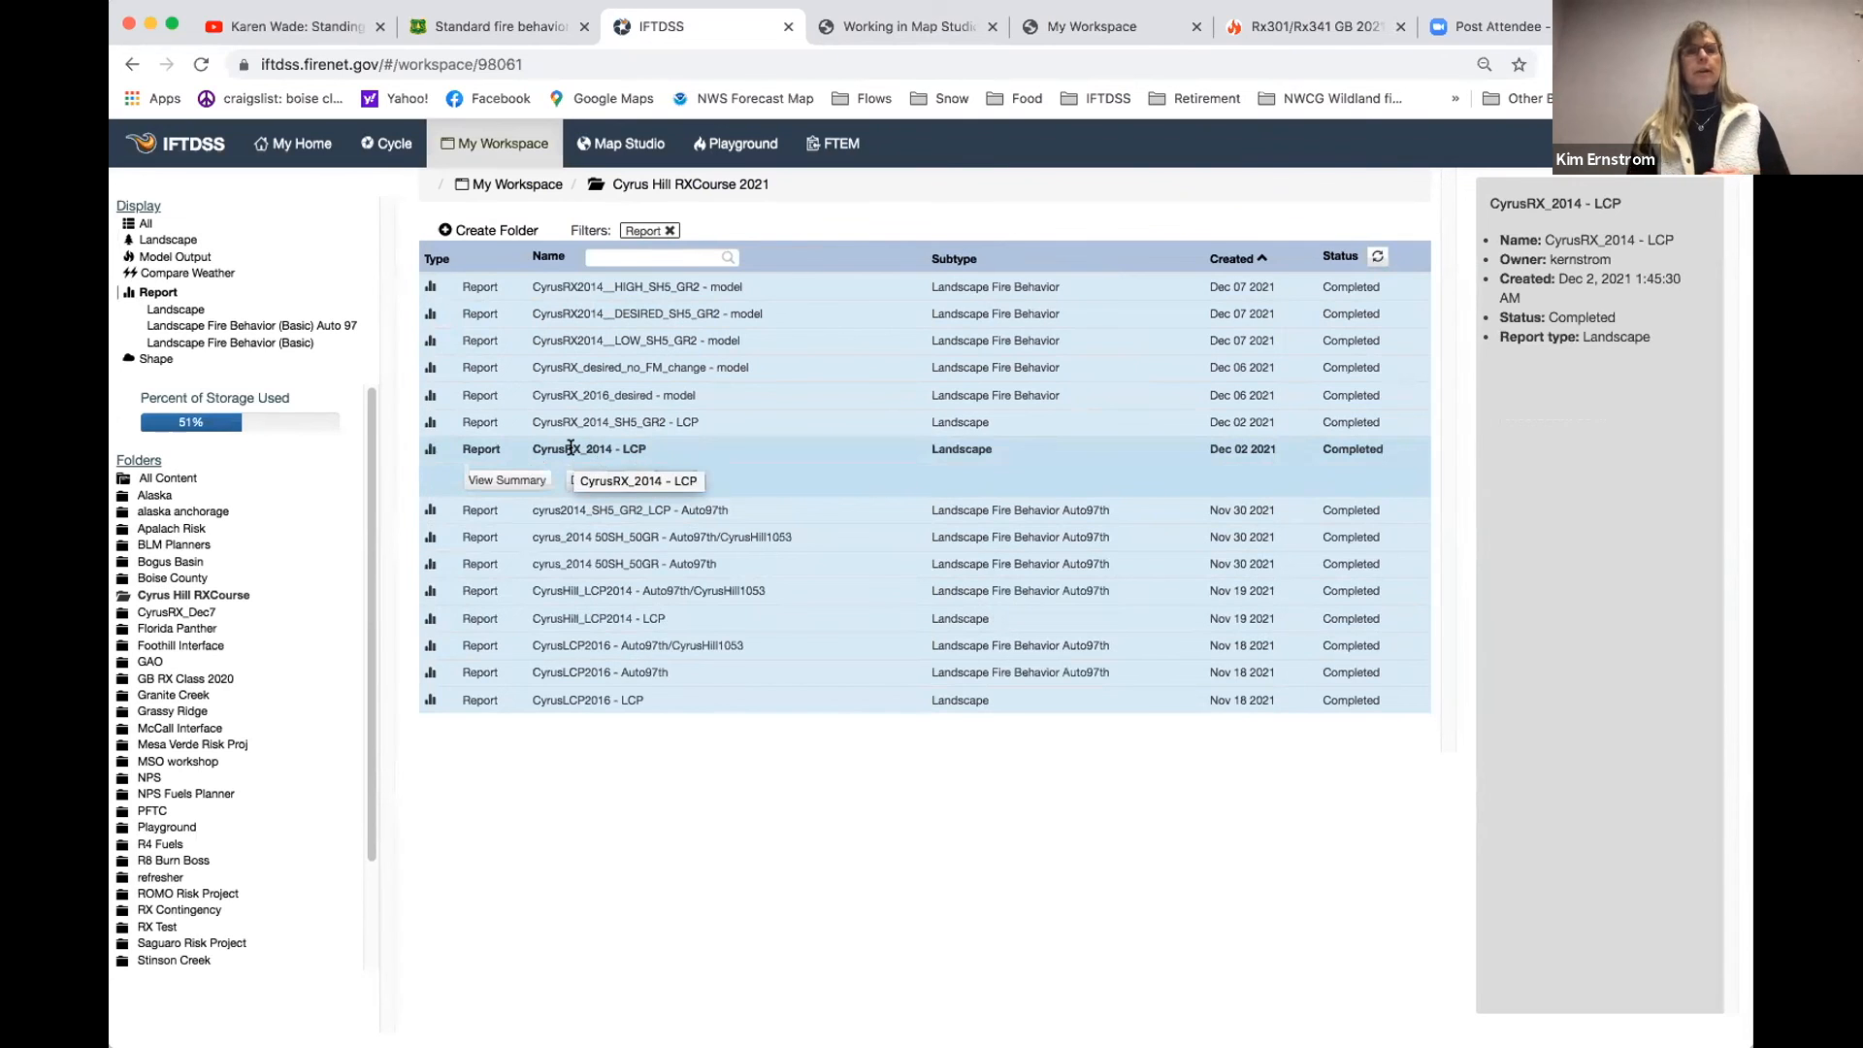
left_click(509, 480)
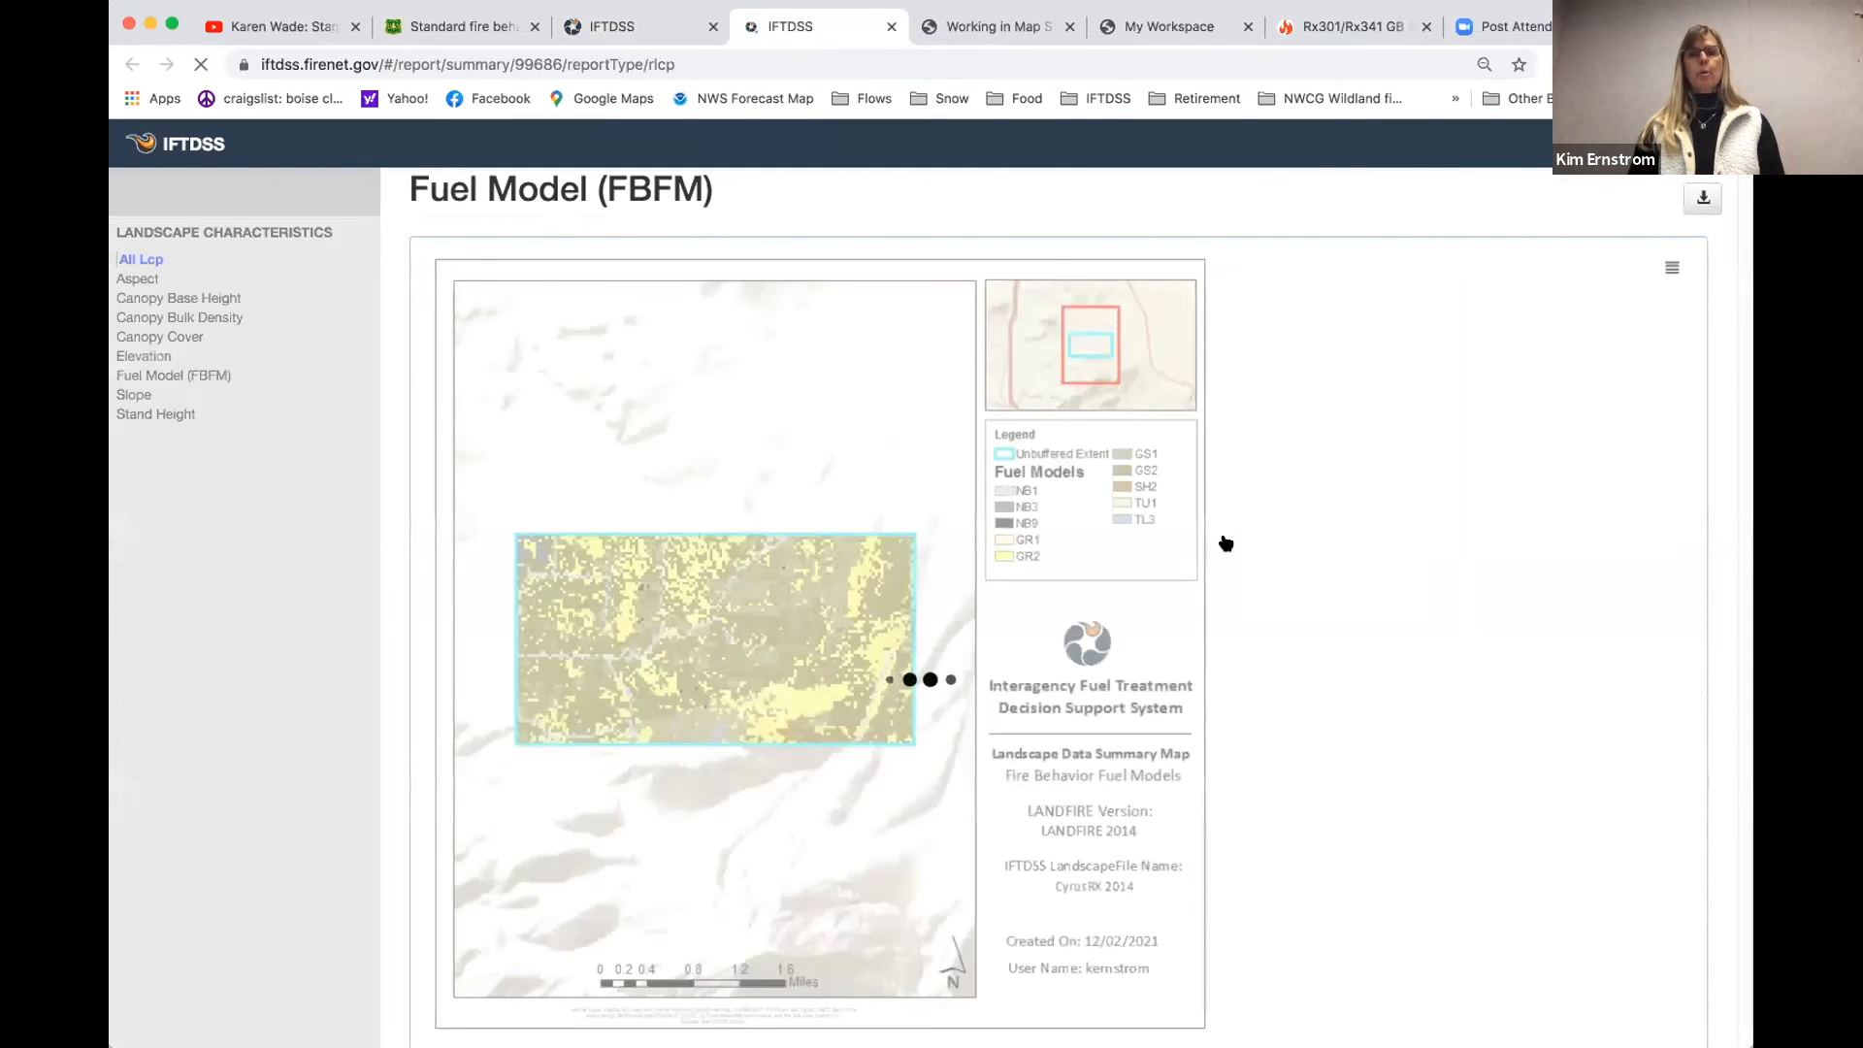
scroll(903, 602, "down", 1)
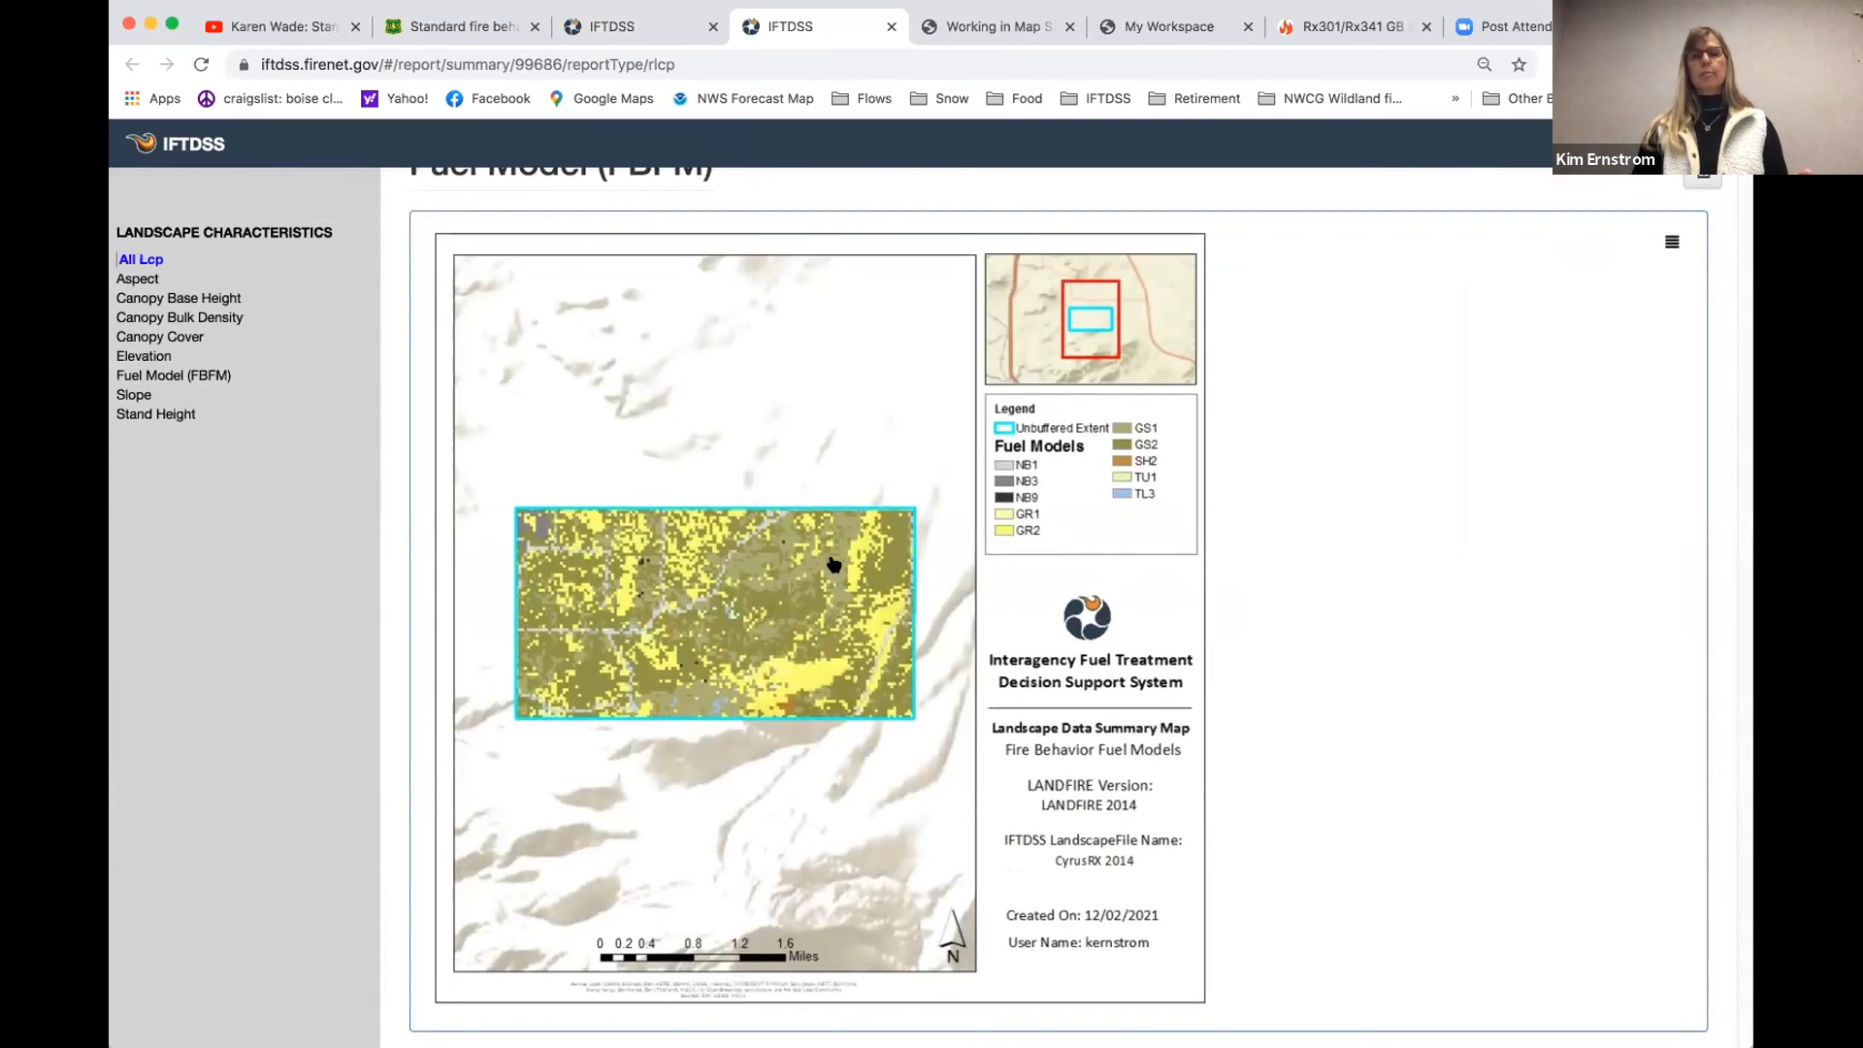
scroll(832, 563, "down", 6)
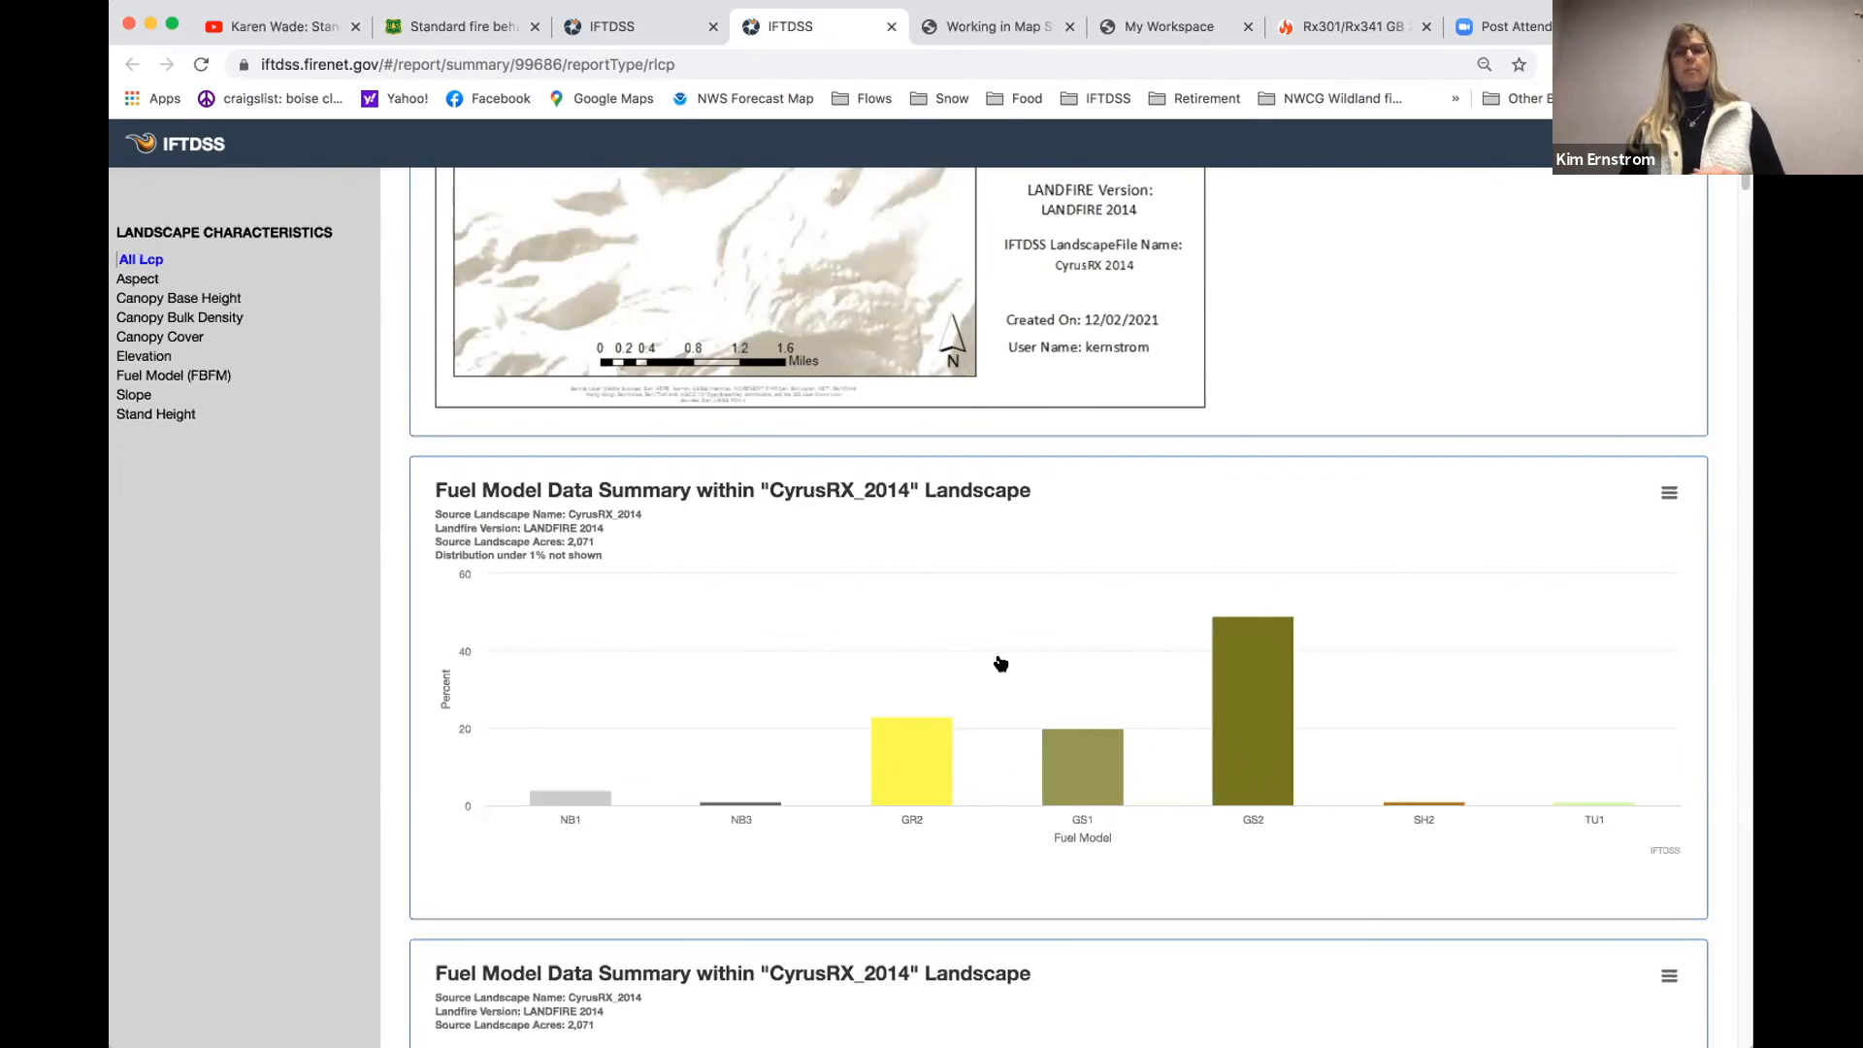
scroll(1660, 389, "up", 6)
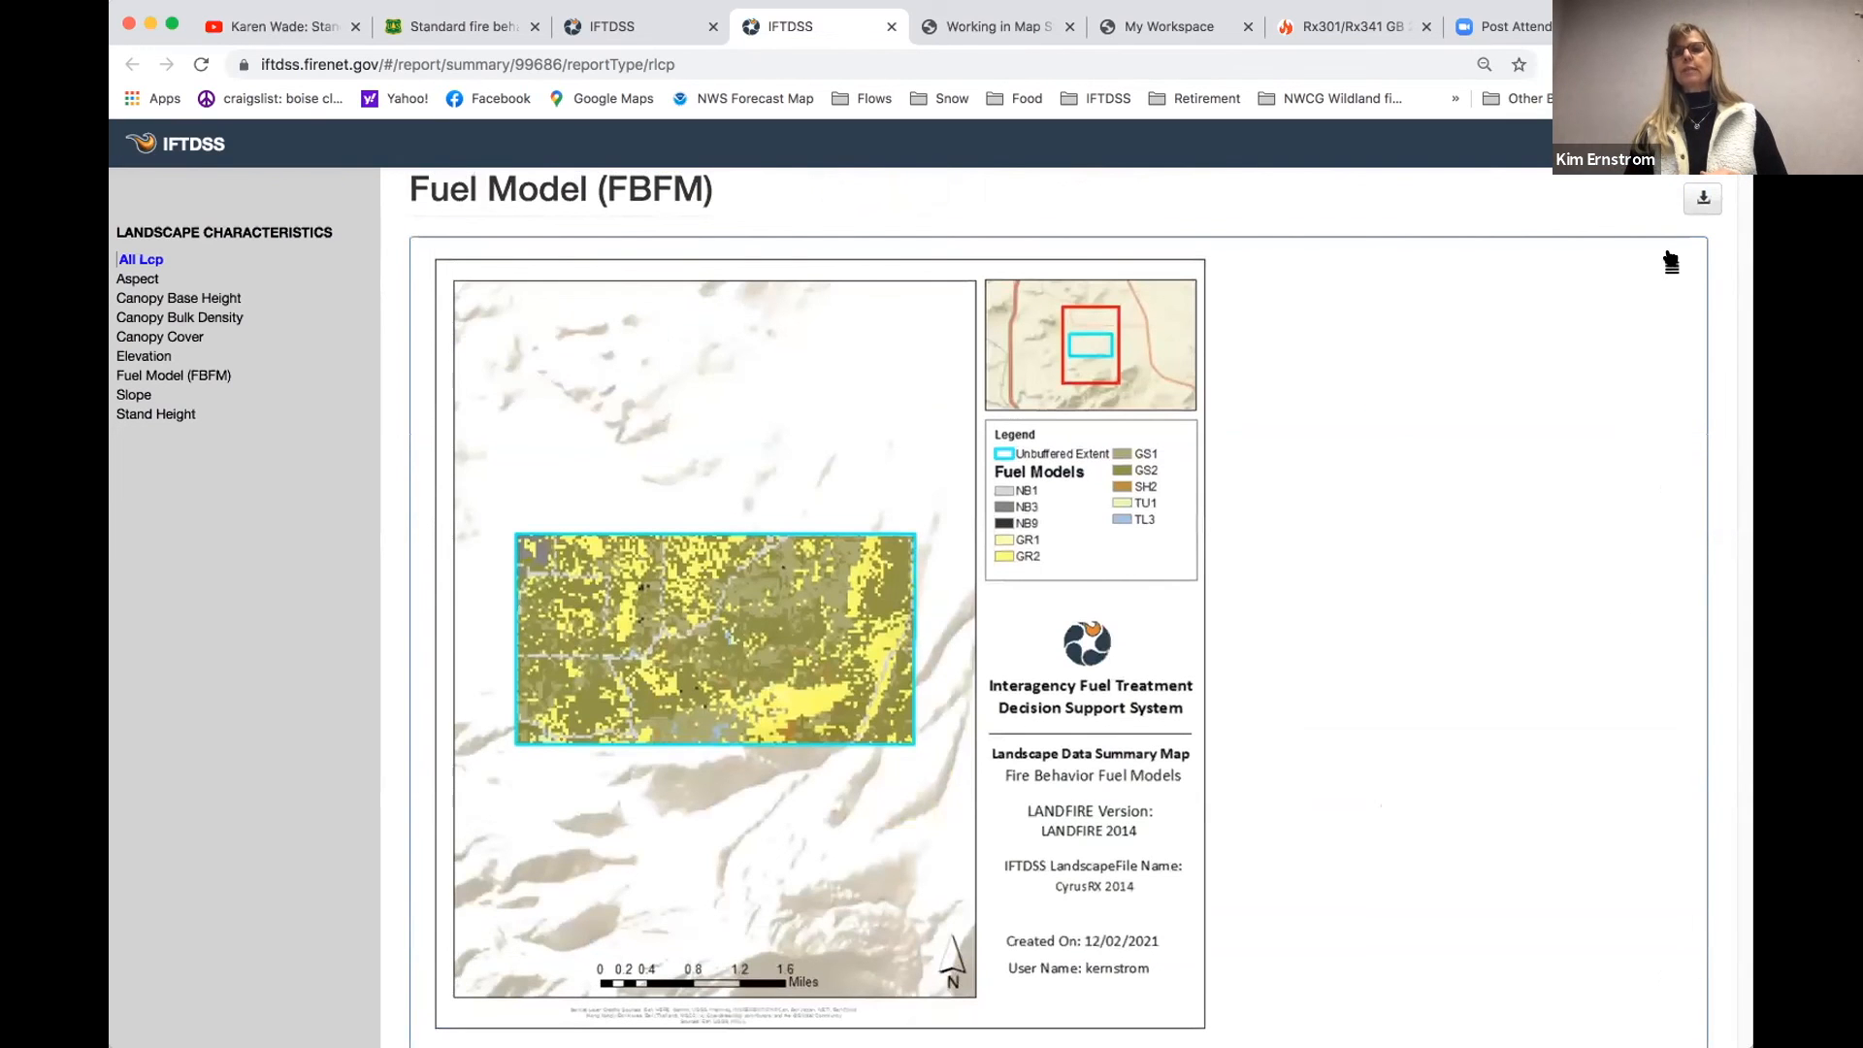